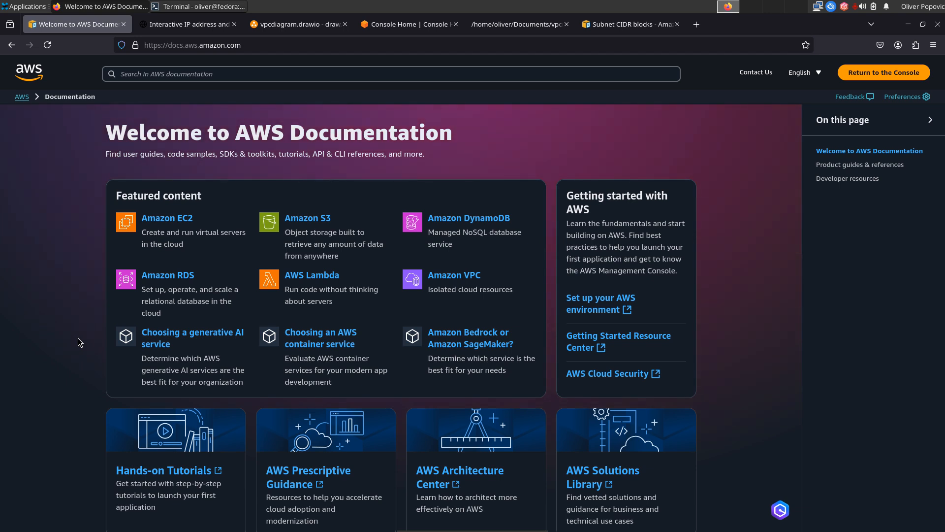
Review the Amazon VPC documentation, the IP / CIDR calculator and the full-screen VPC architecture diagram.
left_click(468, 274)
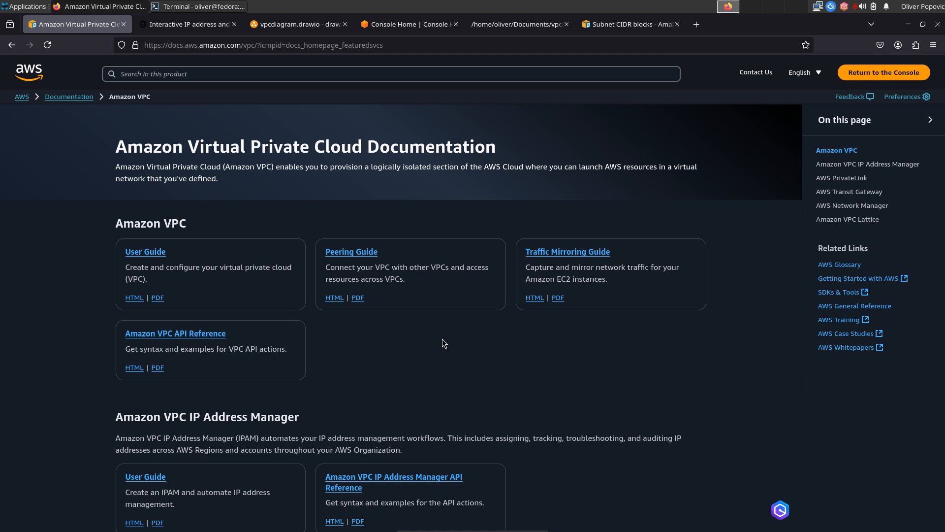
left_click(176, 24)
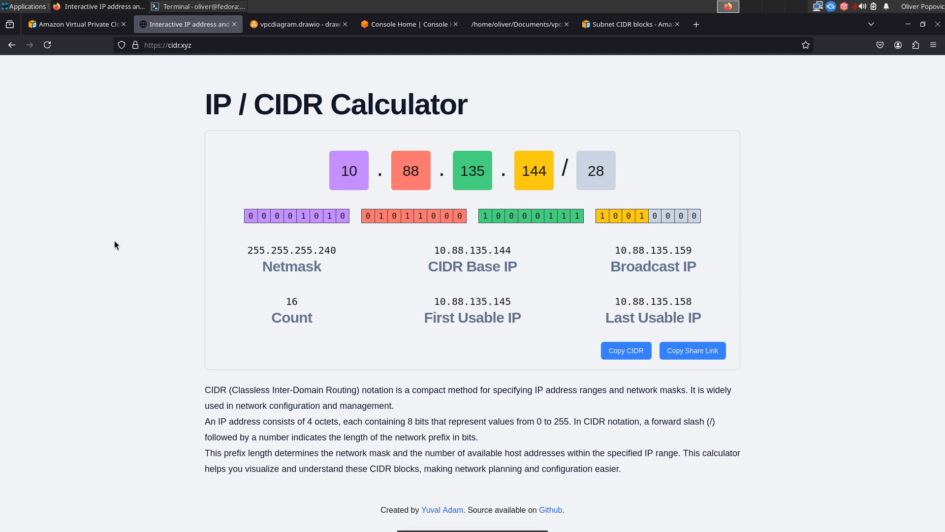
left_click(298, 23)
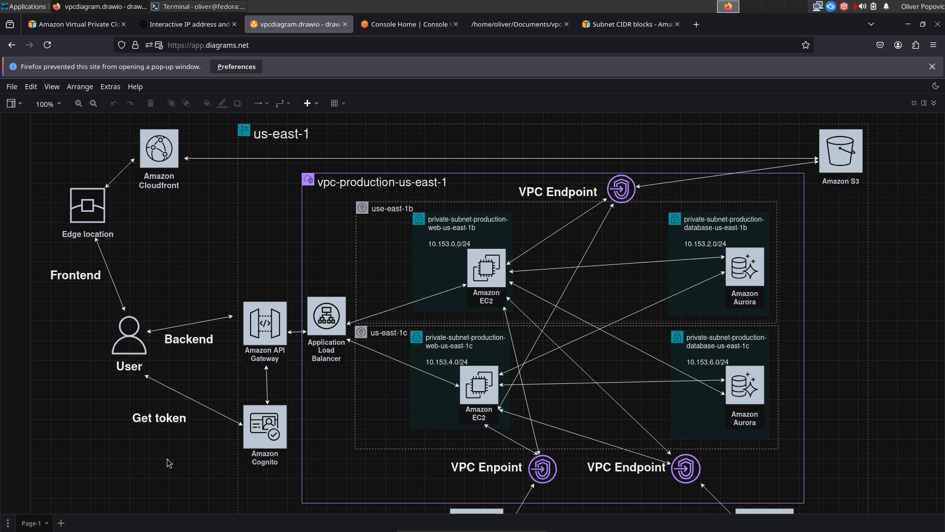
key("F11")
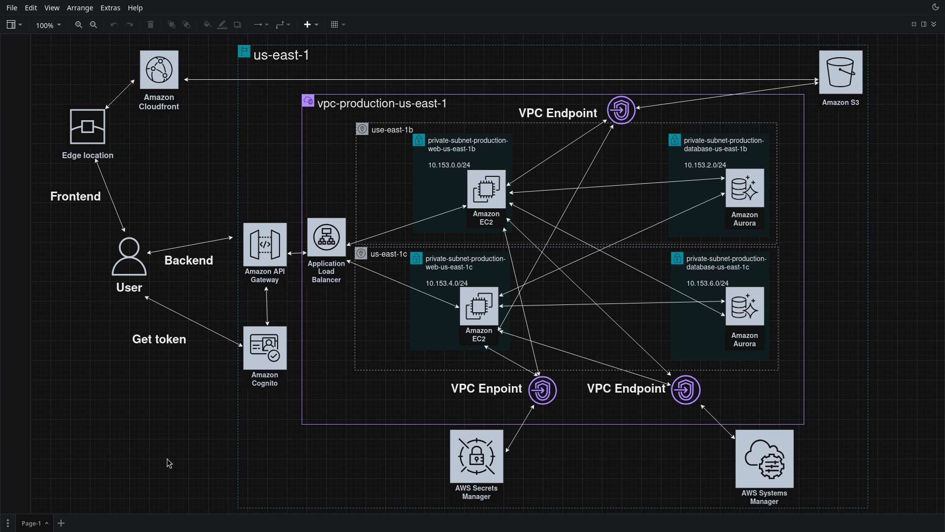
key("F11")
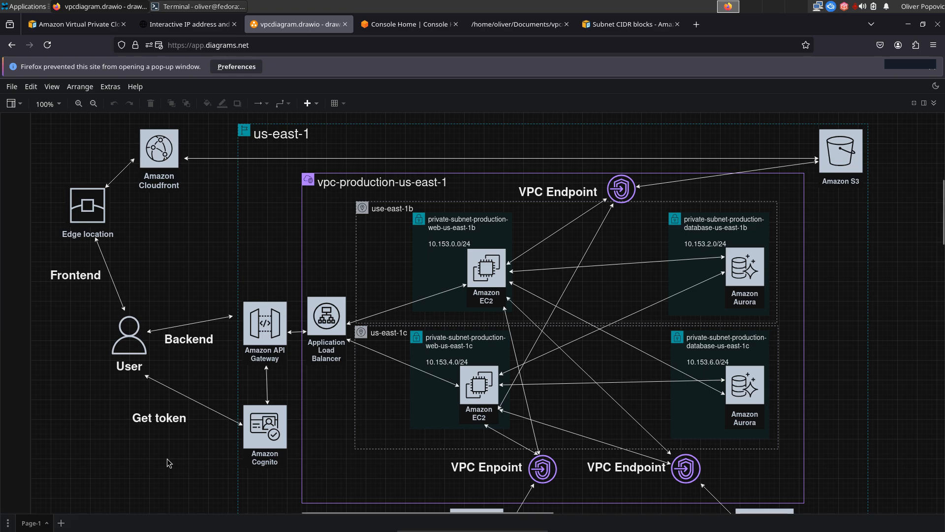
Switch to the AWS console and open the list of VPCs in the N. Virginia region.
left_click(400, 26)
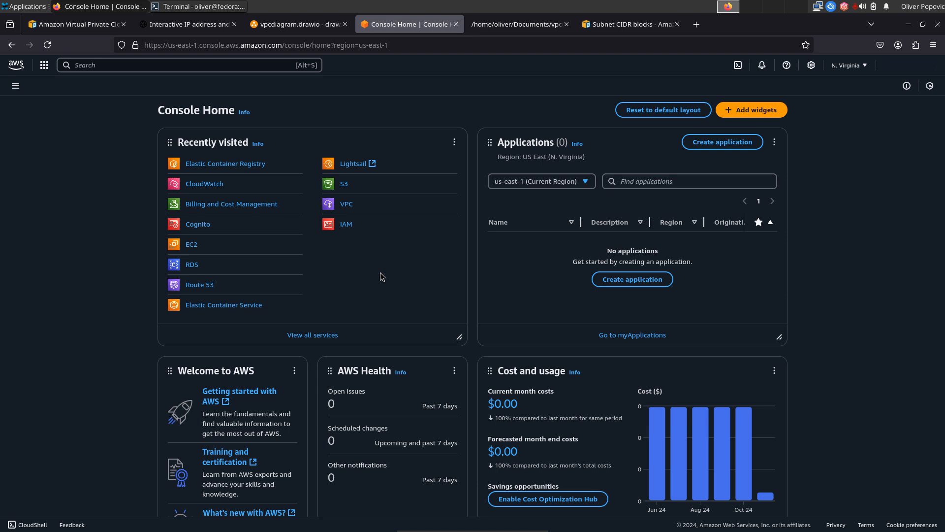
left_click(349, 204)
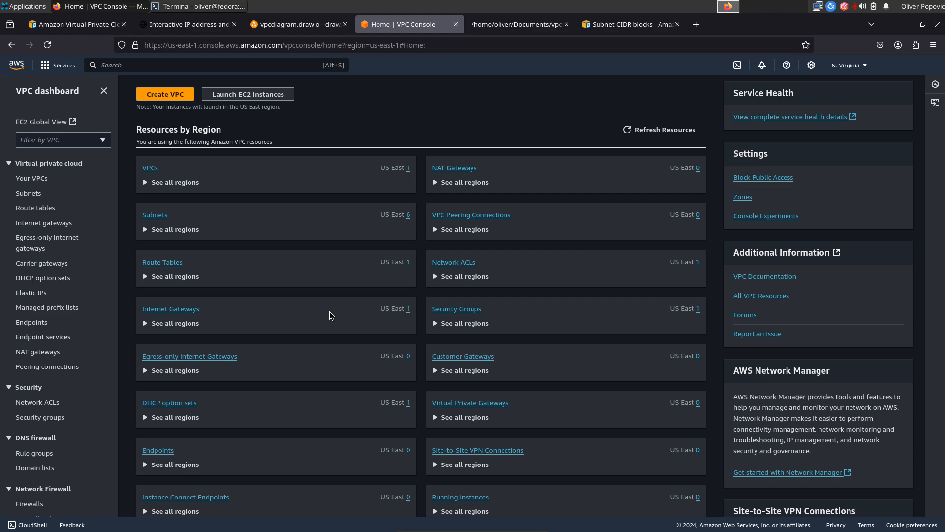
left_click(39, 179)
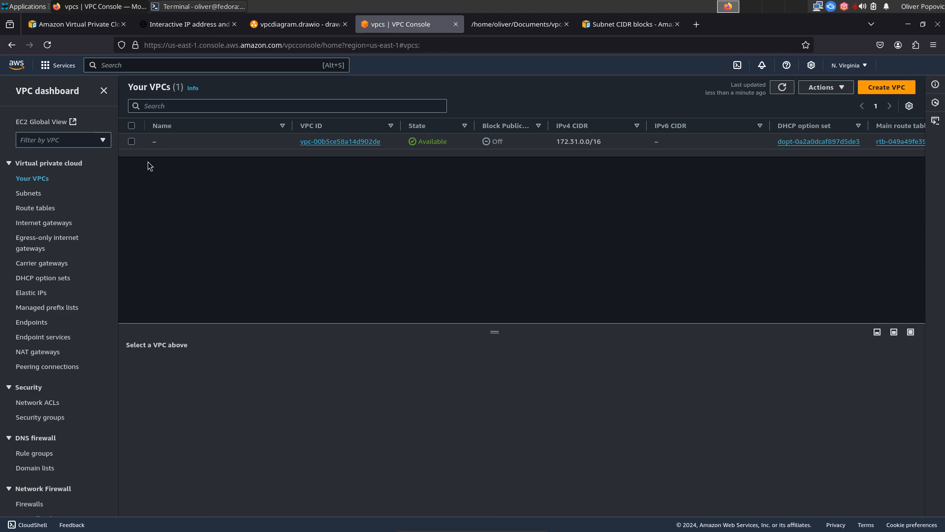
Delete the default VPC, acknowledging the deletion and confirming it with "delete default vpc".
left_click(132, 141)
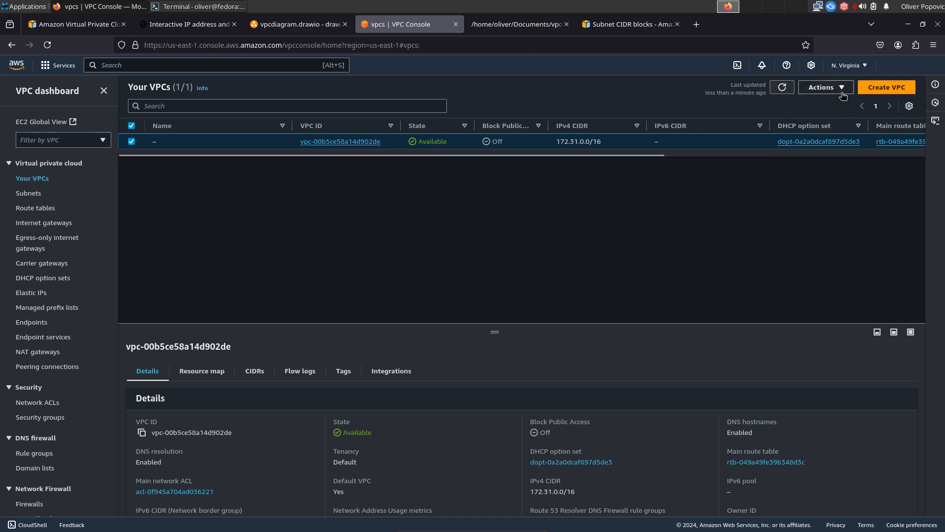
left_click(826, 88)
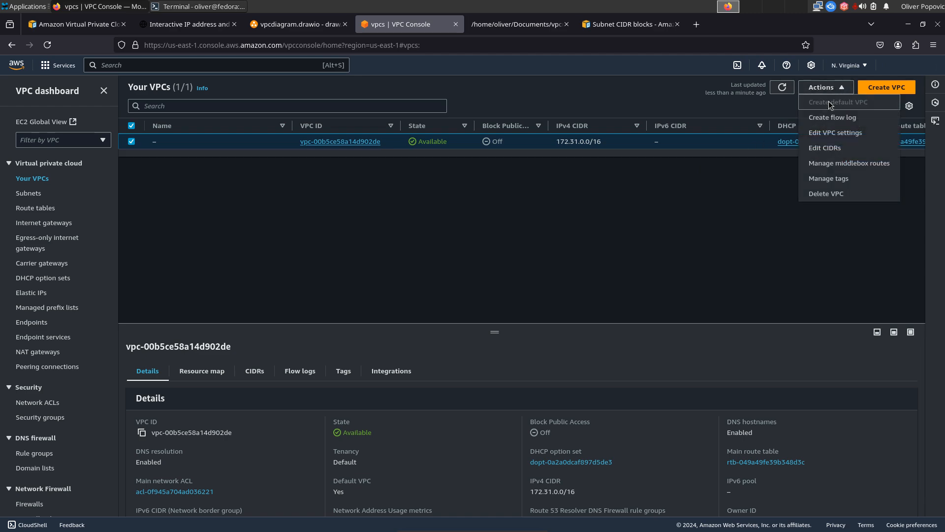
left_click(828, 193)
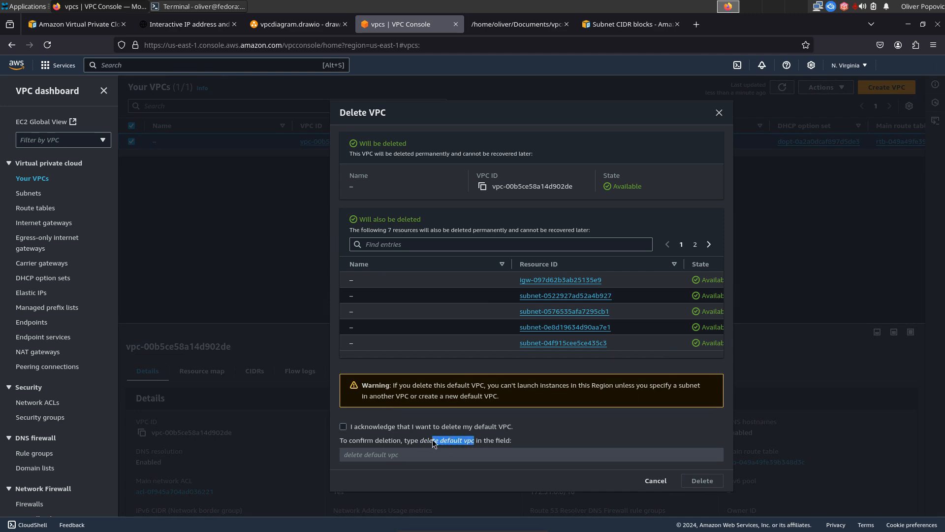
left_click(388, 460)
left_click(344, 426)
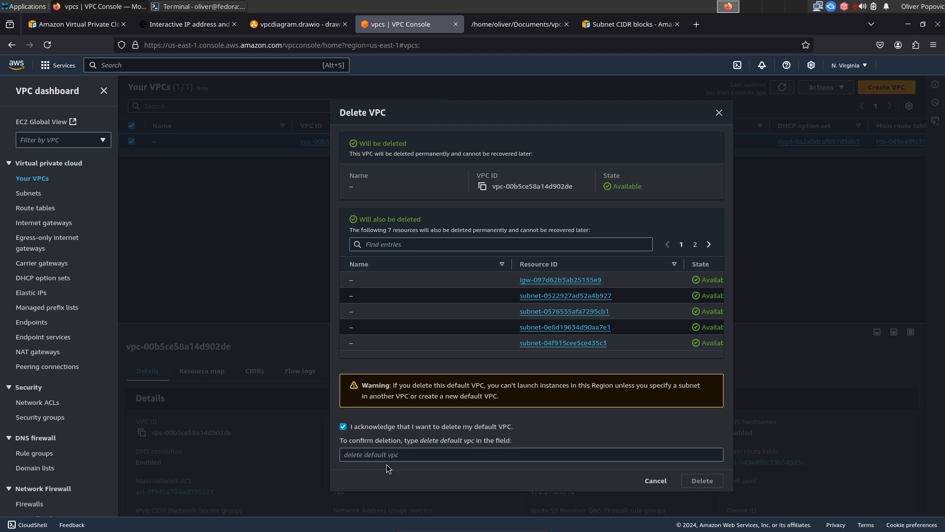
left_click(387, 455)
type("delete default vpc")
left_click(702, 480)
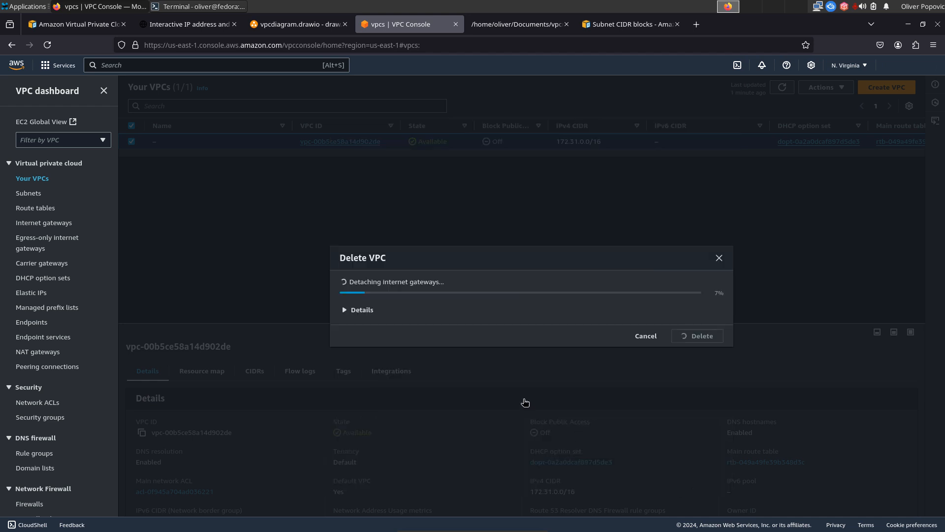
left_click(363, 315)
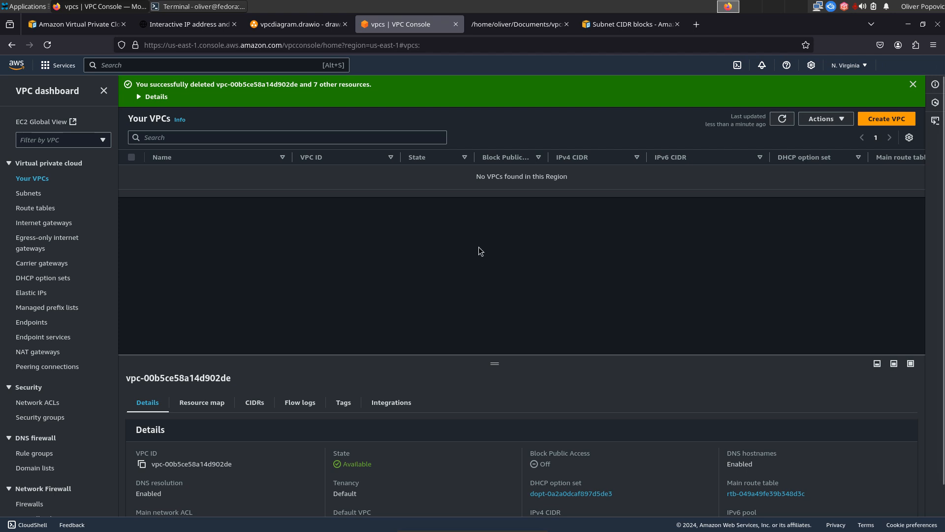
Check the refreshed subnet, route table and network ACL lists for leftovers of the deleted VPC.
left_click(45, 194)
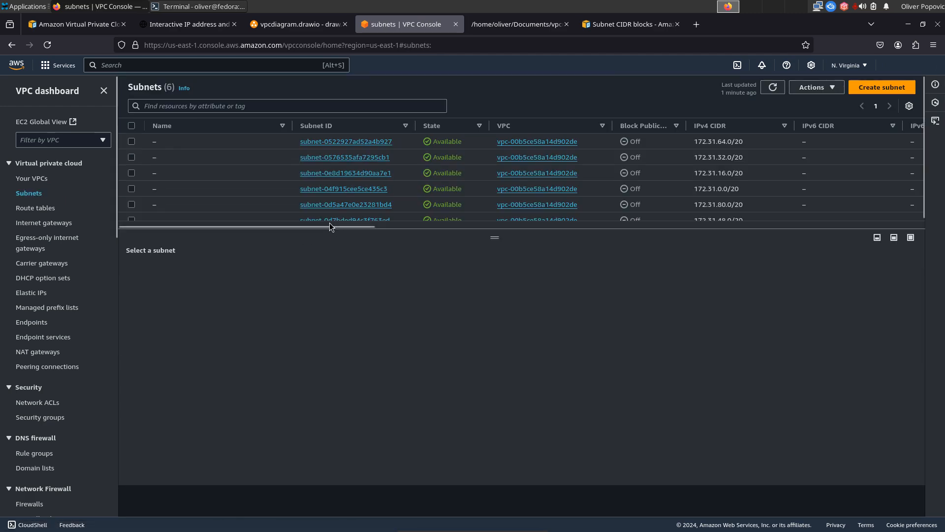
left_click(773, 90)
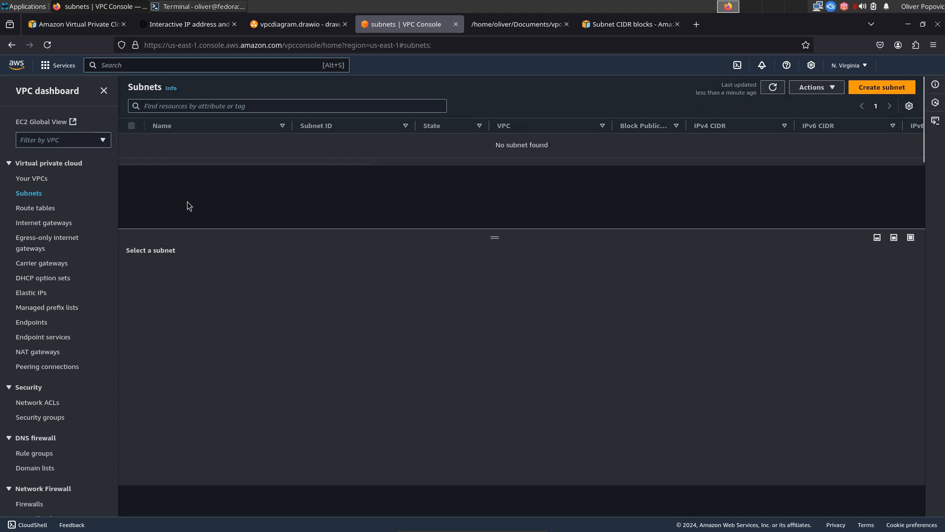
left_click(44, 207)
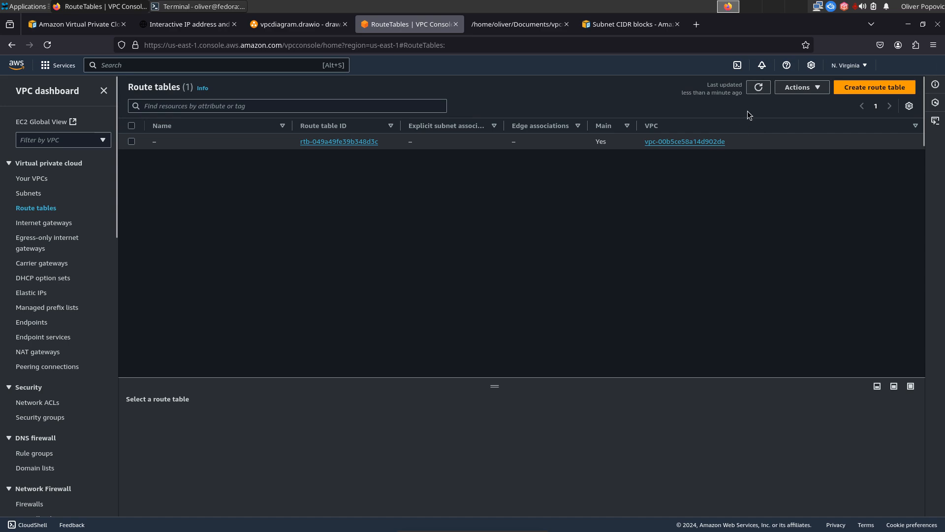
left_click(756, 91)
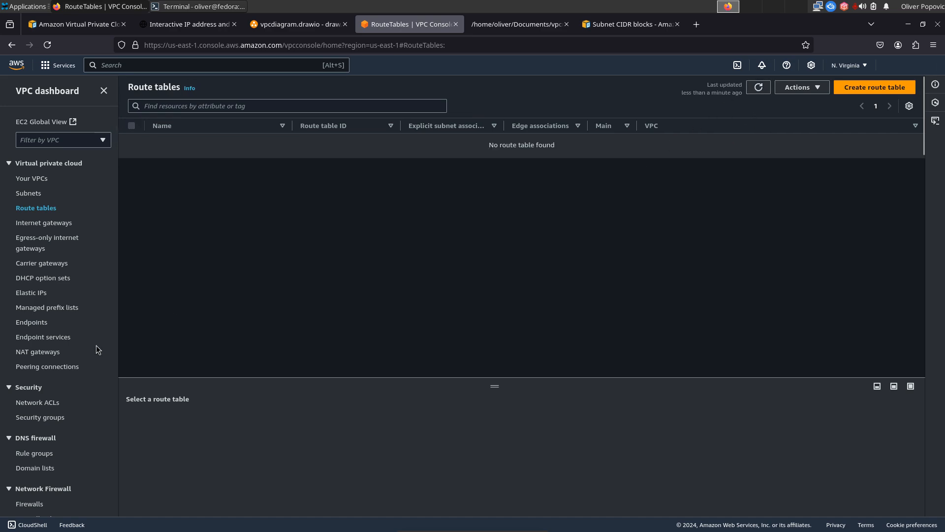
left_click(54, 404)
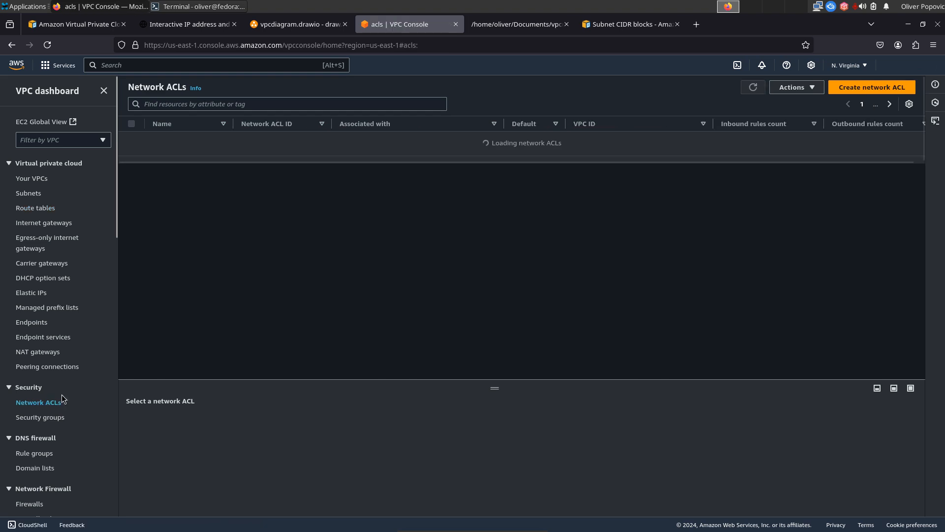
left_click(751, 90)
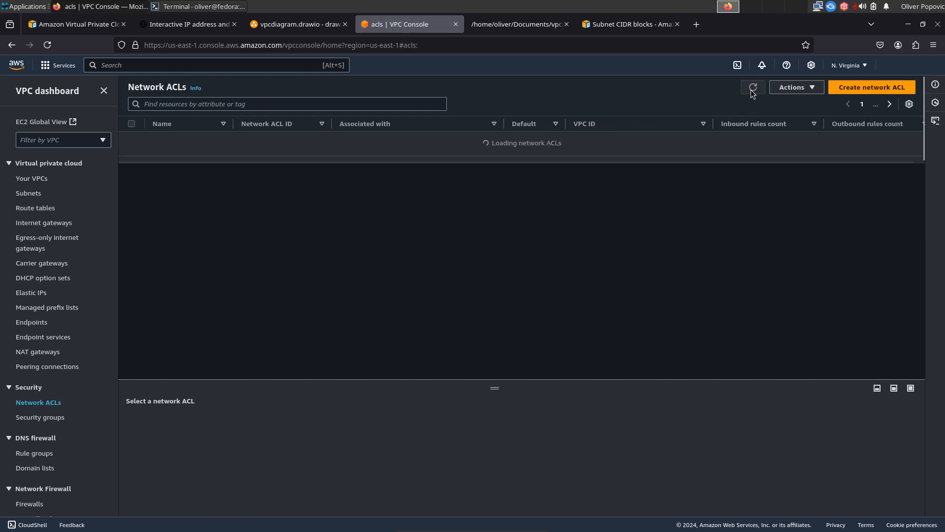
Start a new VPC-only resource and name it vpc-production-us-east-1, as listed in vpcnames.txt.
left_click(34, 180)
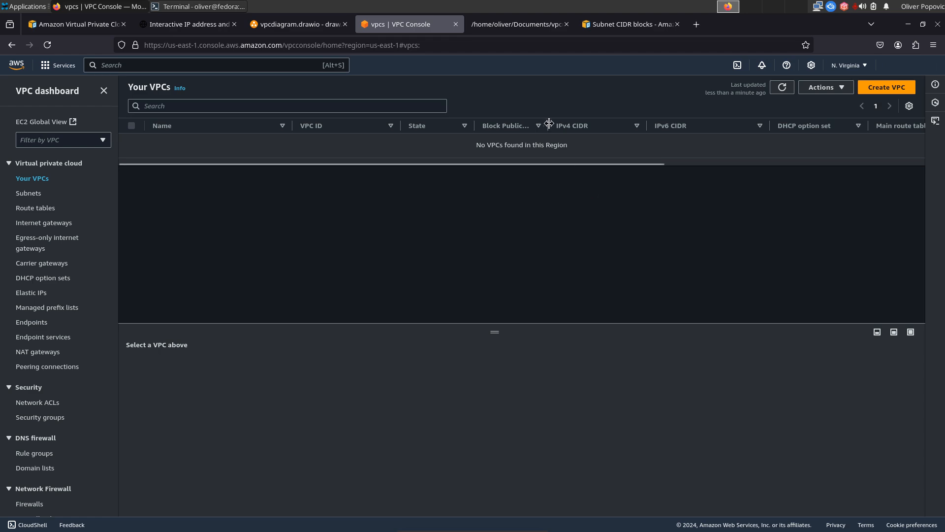
left_click(888, 88)
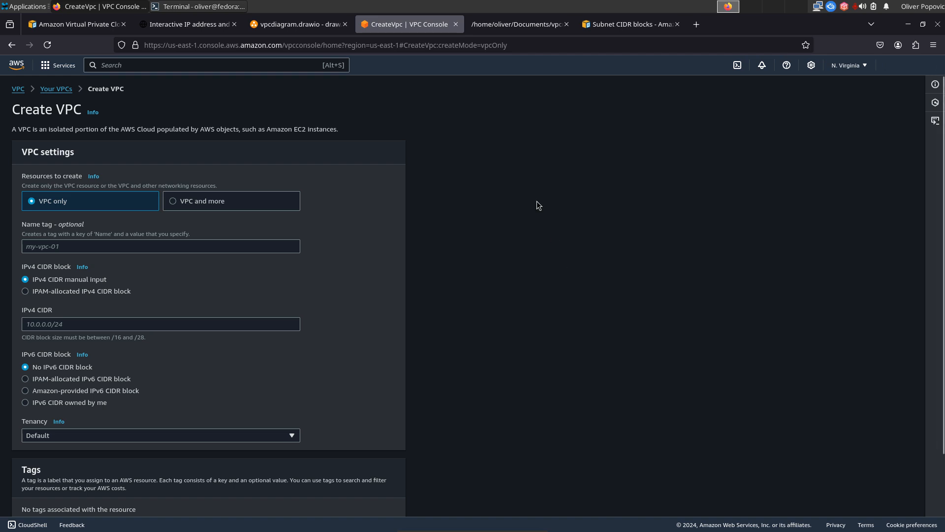
left_click(478, 29)
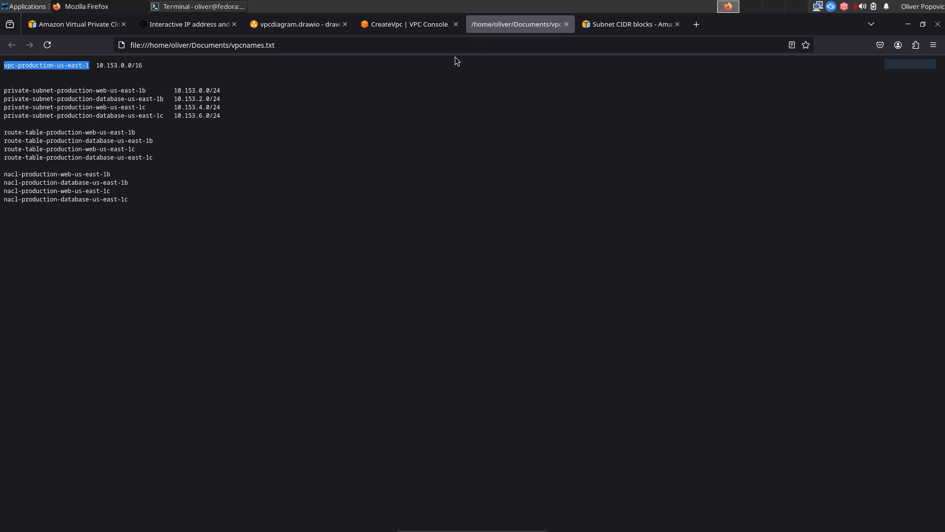
left_click(413, 24)
left_click(82, 244)
type("vpc-production-us-east-1")
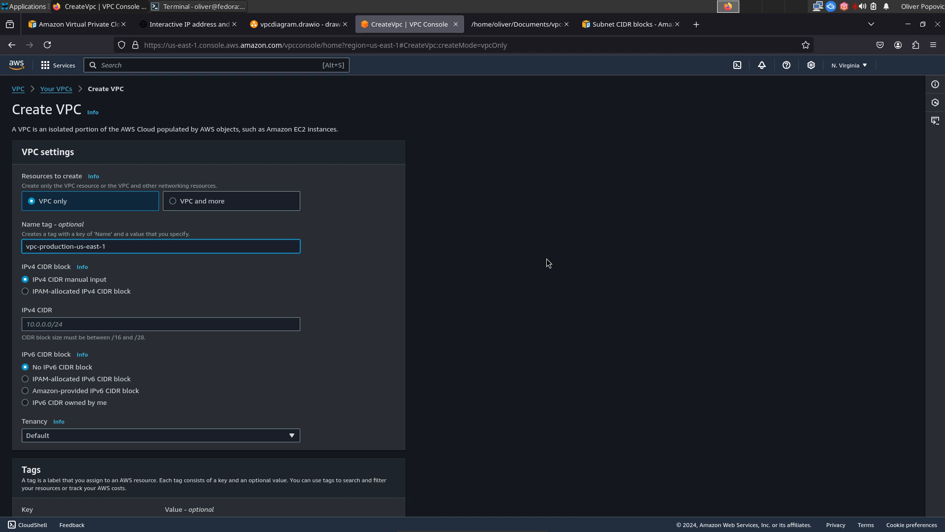
Set the VPC's IPv4 CIDR to 10.153.0.0/16, copied from vpcnames.txt, and create the VPC.
left_click(512, 25)
left_click_drag(149, 66, 96, 61)
key("ctrl+c")
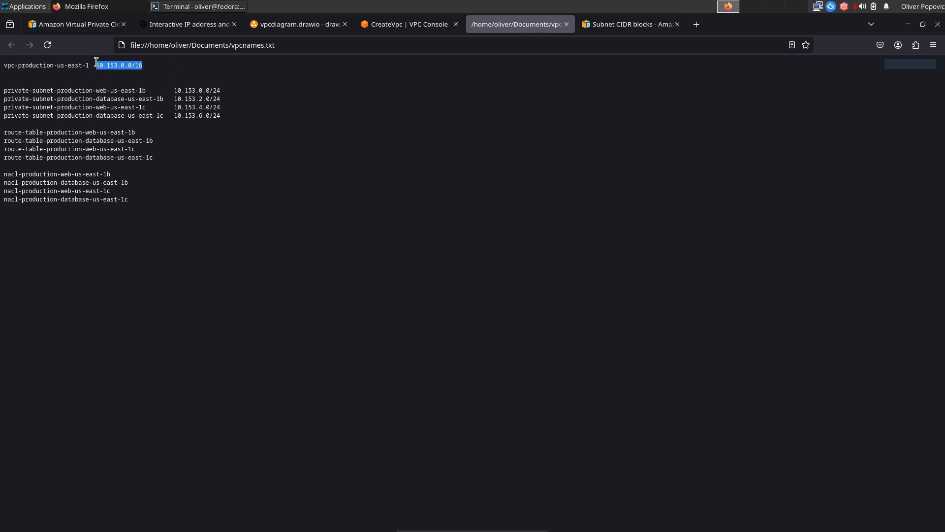
left_click(392, 27)
left_click(134, 327)
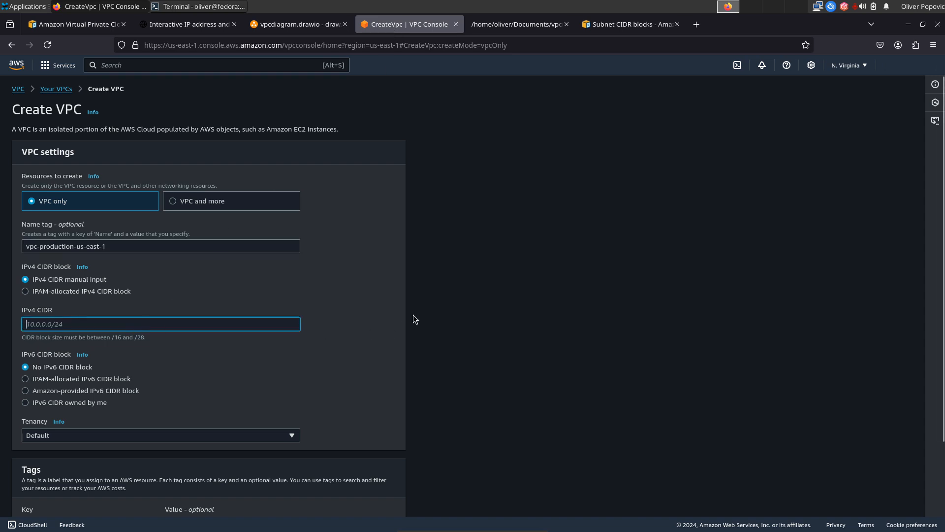
key("ctrl+v")
scroll(405, 293, "down", 3)
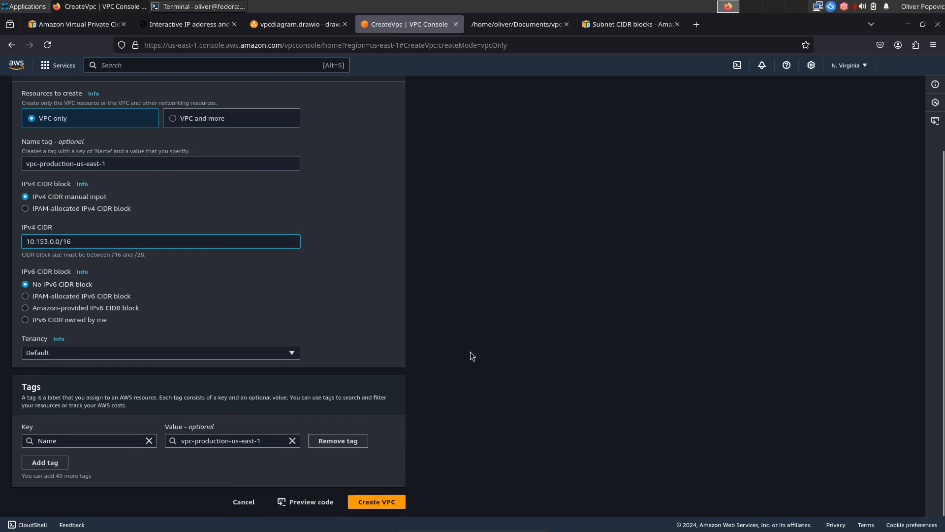
left_click(383, 506)
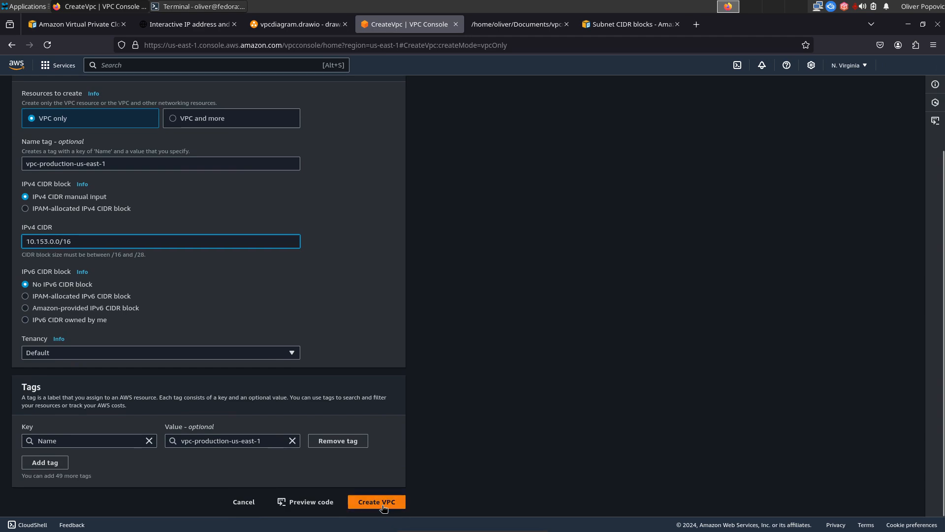
left_click(383, 502)
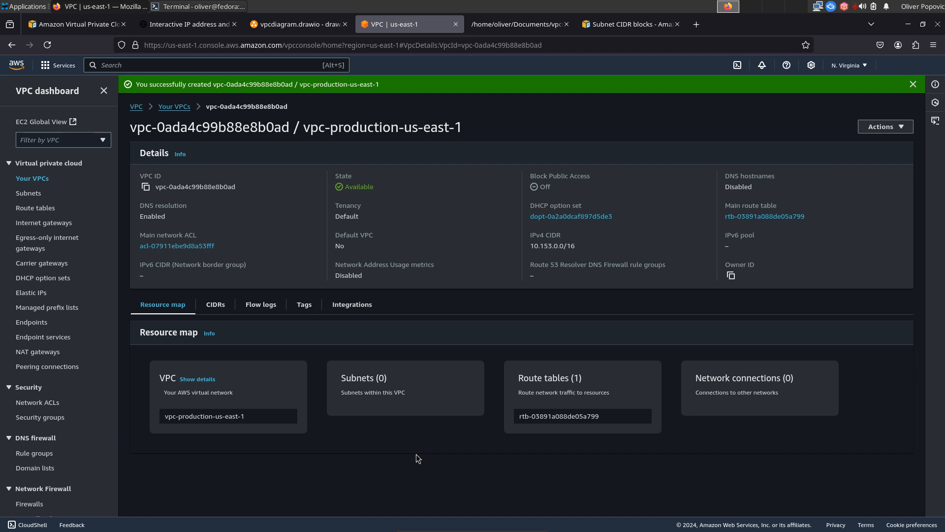
Start creating a subnet and assign it to the VPC vpc-production-us-east-1.
left_click(28, 194)
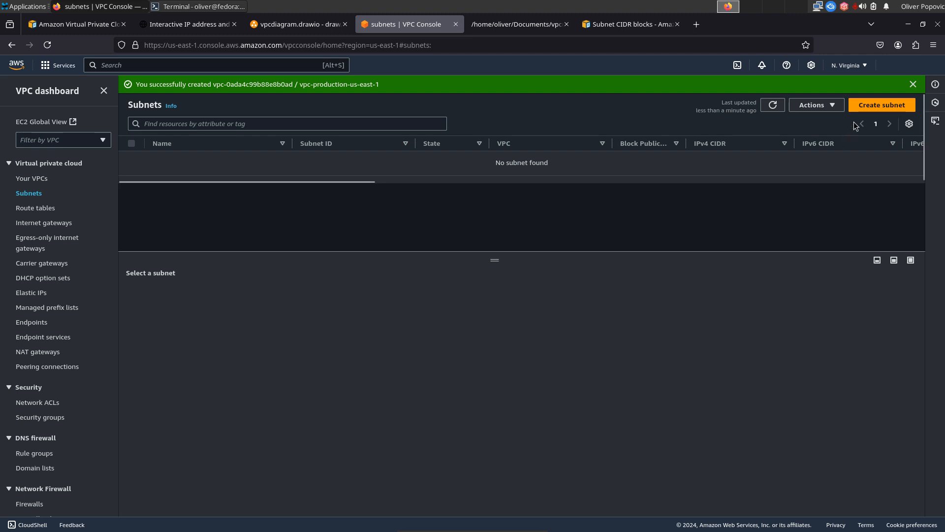
left_click(876, 106)
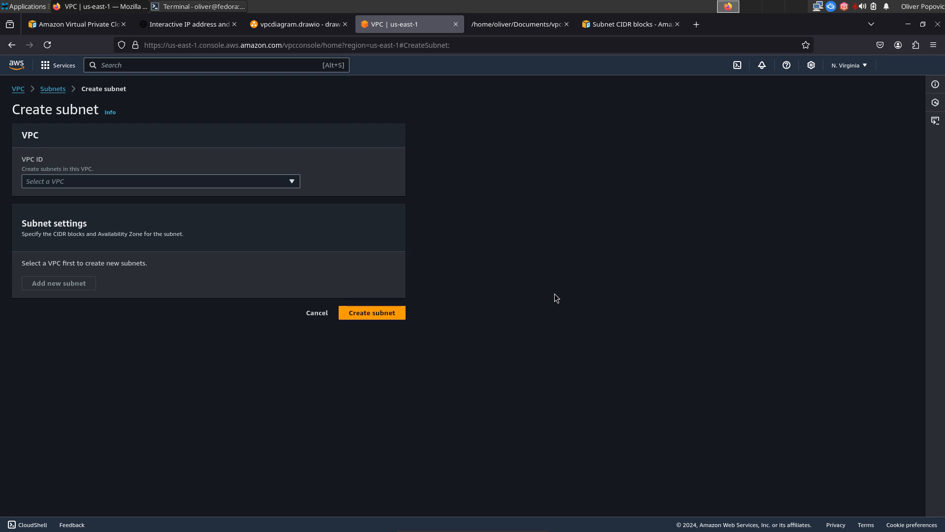
left_click(294, 187)
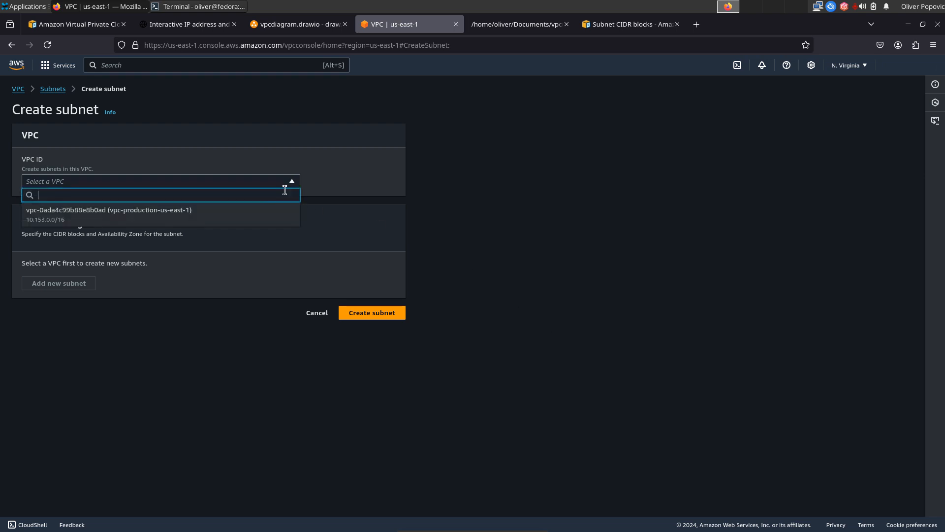
left_click(281, 208)
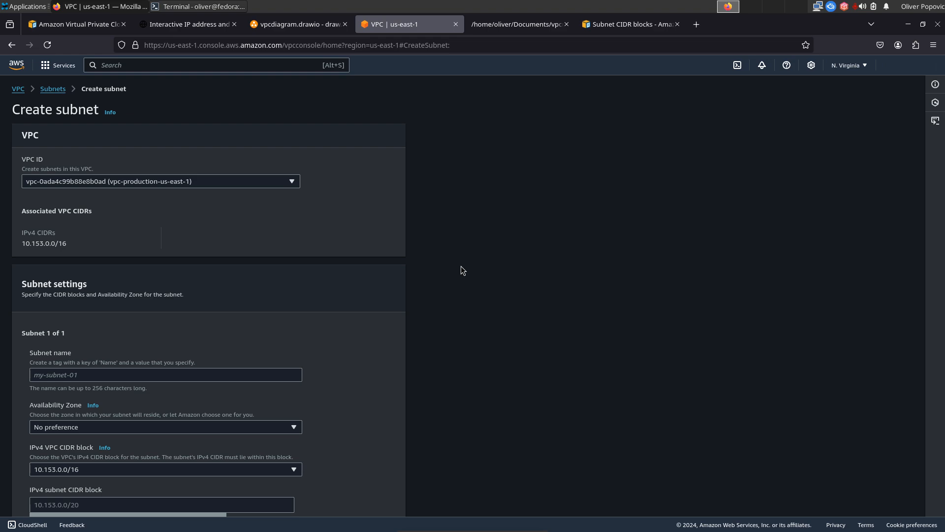
Name the first subnet private-subnet-production-web-us-east-1b, copied from vpcnames.txt, and place it in availability zone us-east-1b.
left_click(517, 24)
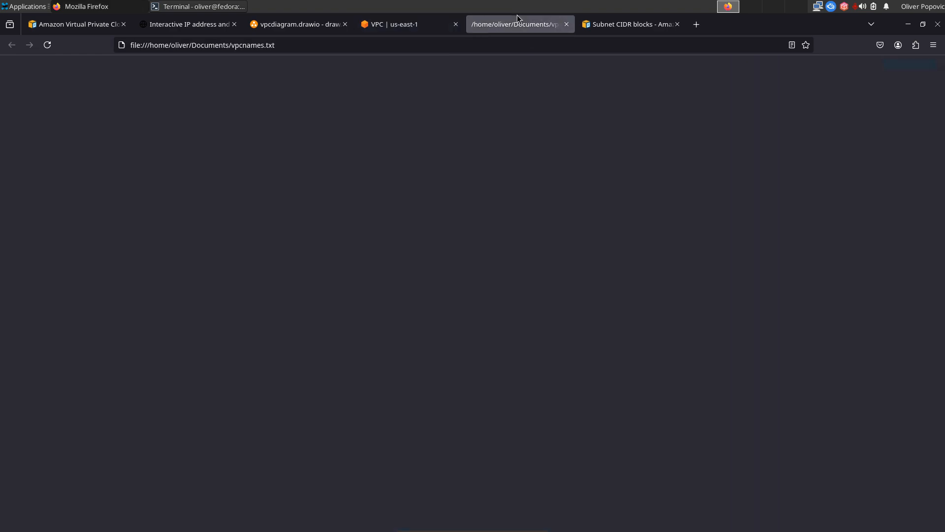
left_click(47, 45)
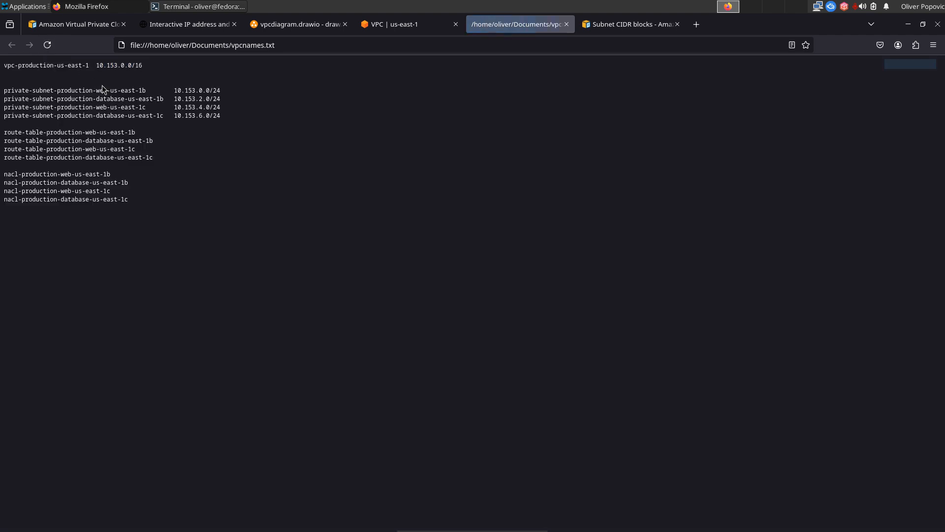
left_click_drag(148, 90, 3, 91)
key("ctrl+c")
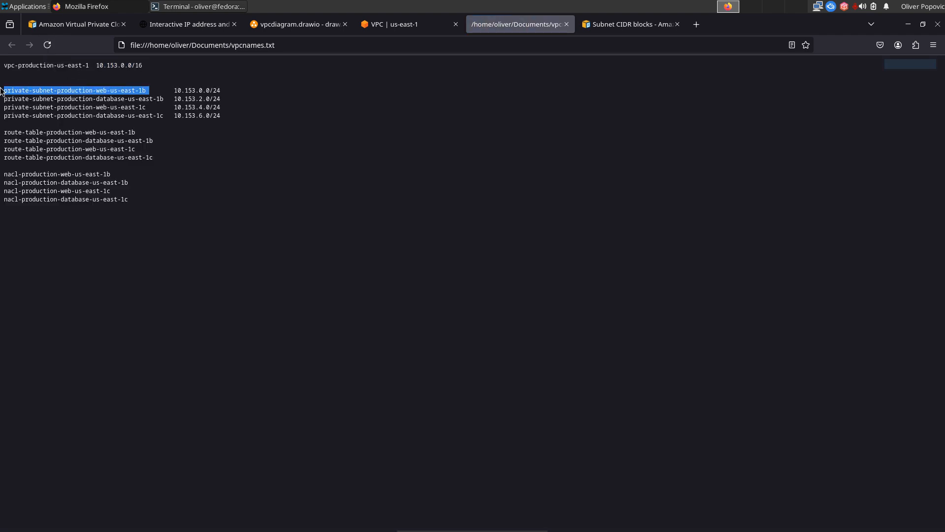
left_click(426, 23)
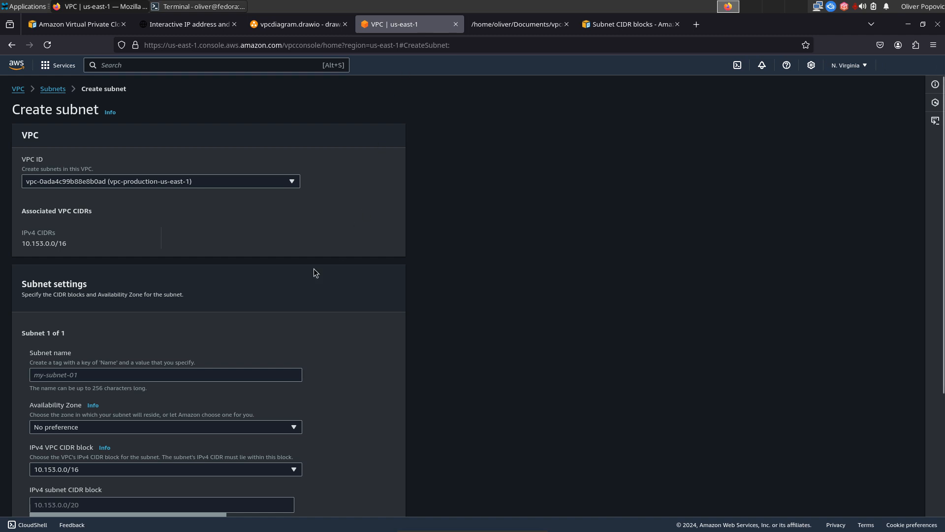
left_click(74, 377)
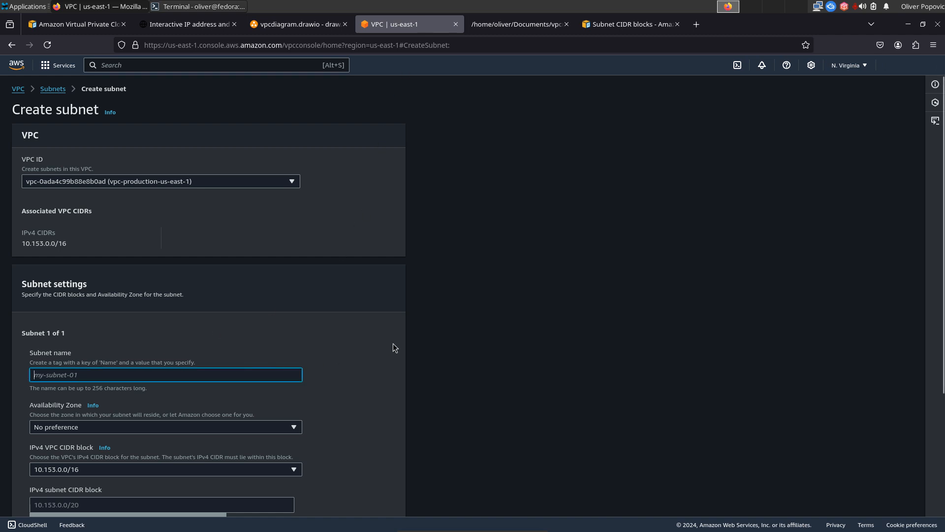
key("ctrl+v")
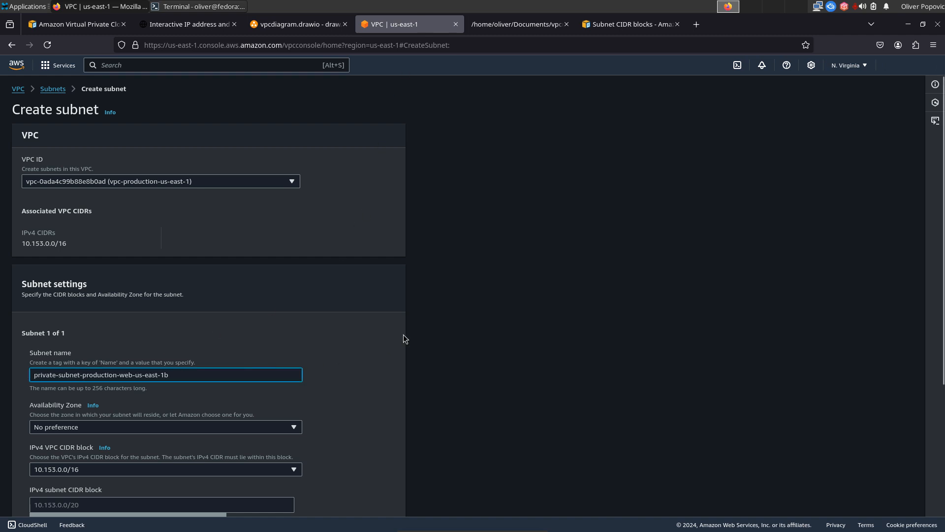
key("BackSpace")
left_click(296, 429)
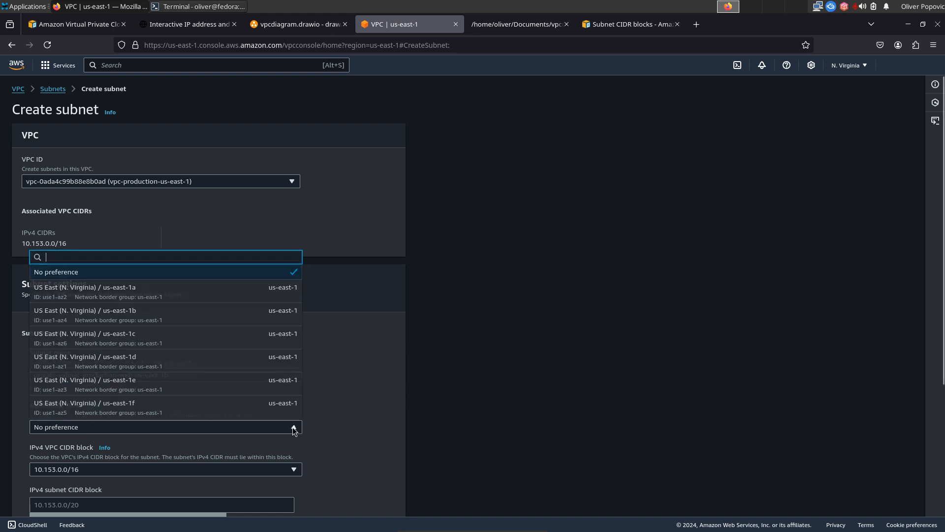
left_click(166, 316)
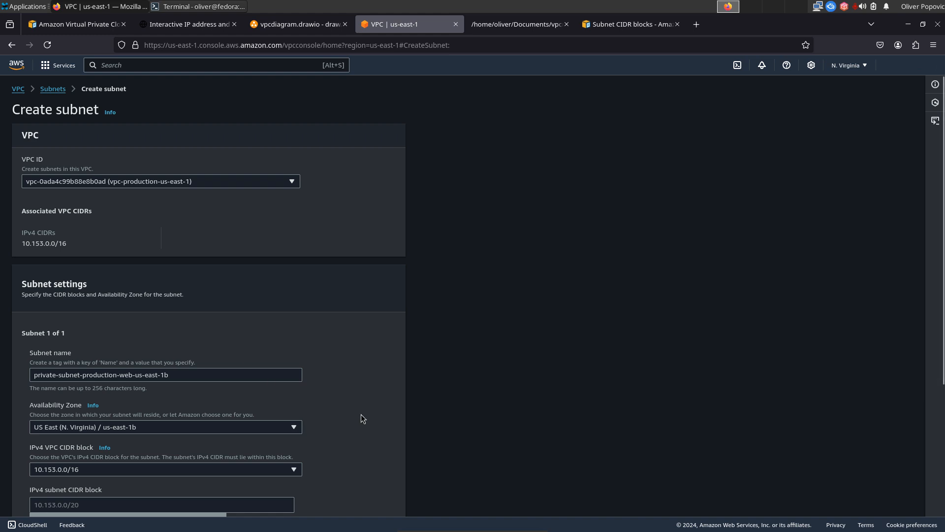
Set the first subnet's IPv4 CIDR block to 10.153.0.0/24, copied from its entry in vpcnames.txt.
scroll(362, 415, "down", 1)
scroll(362, 414, "down", 2)
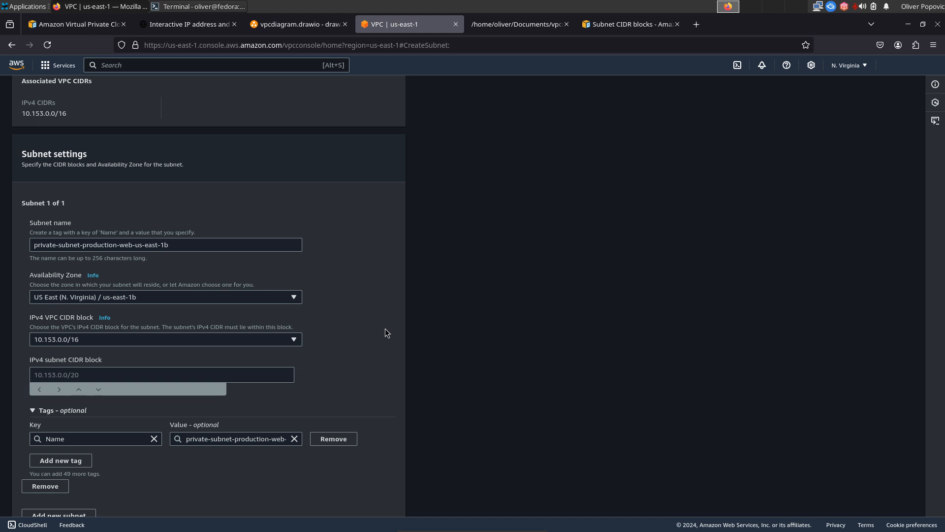
left_click(510, 28)
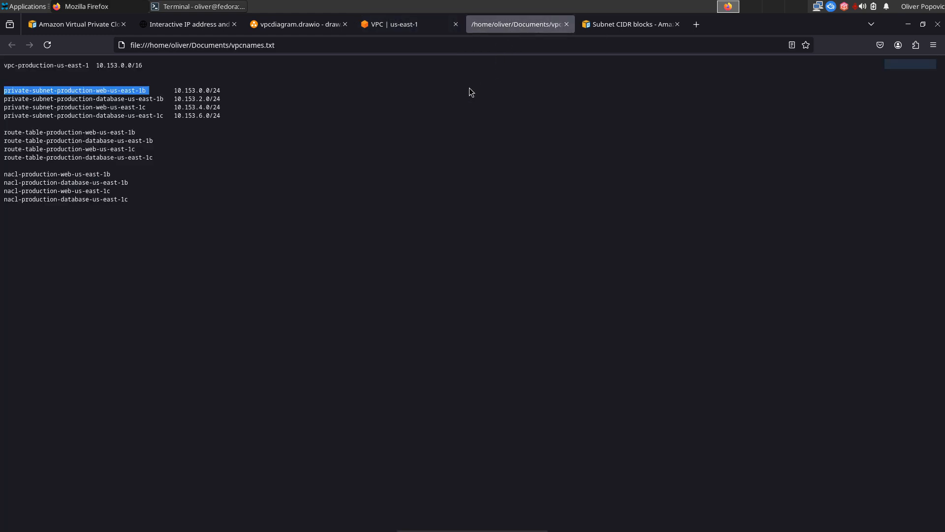
left_click_drag(222, 90, 175, 89)
key("ctrl+c")
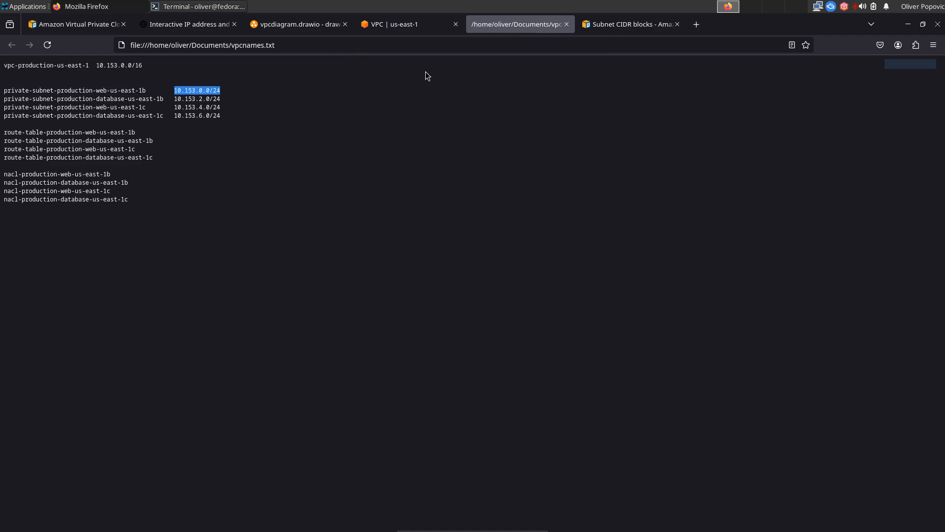
left_click(418, 25)
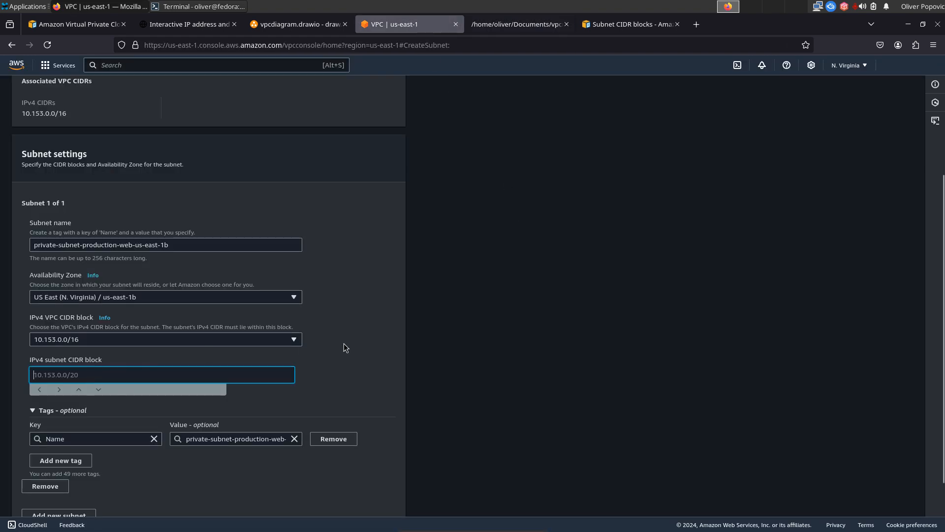
key("ctrl+v")
scroll(359, 335, "down", 1)
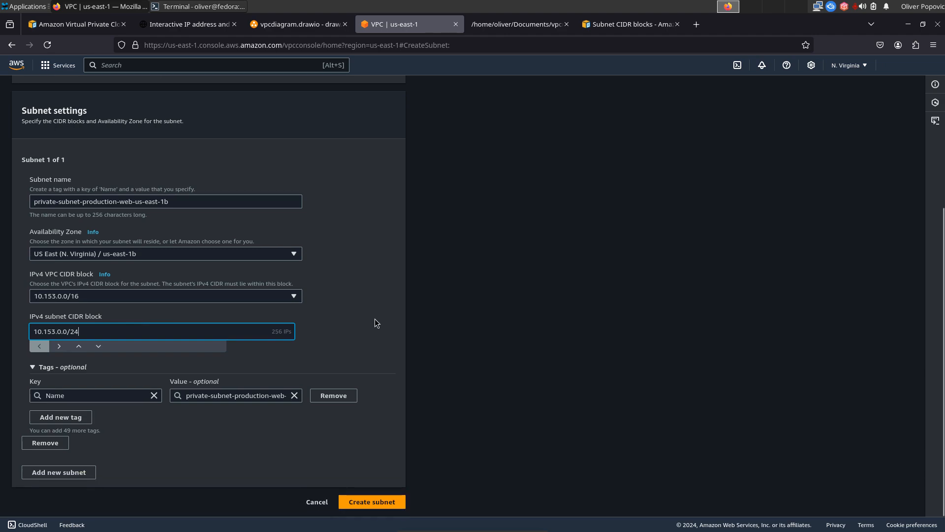
left_click(375, 319)
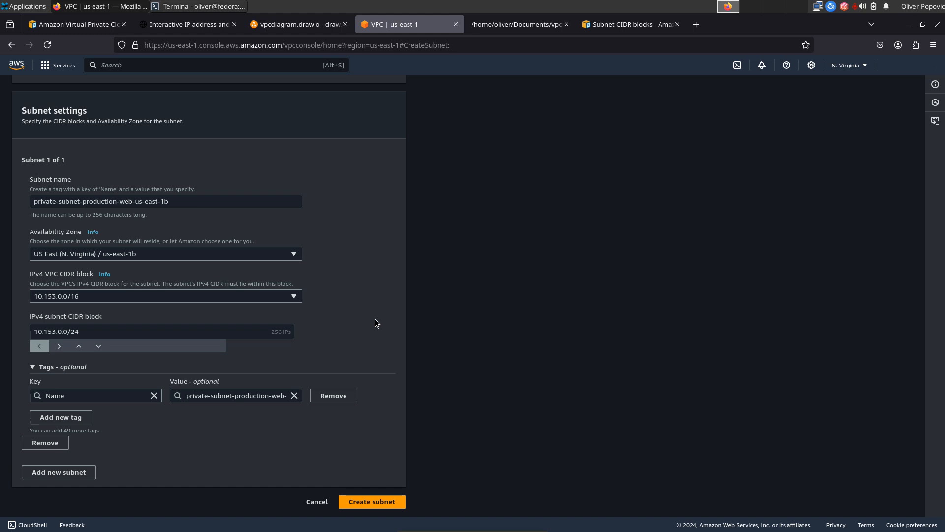
Add a second subnet named private-subnet-production-database-us-east-1b, as listed in vpcnames.txt, in availability zone us-east-1b.
left_click(59, 472)
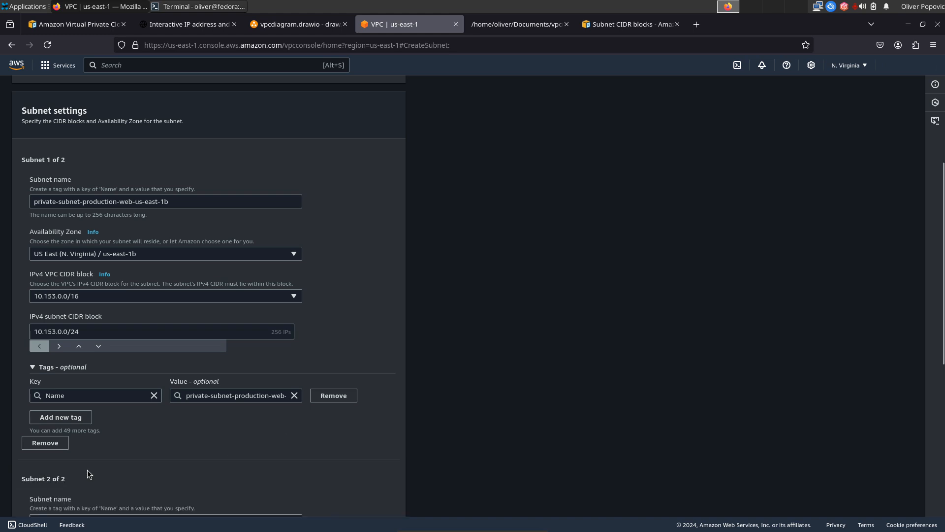
scroll(450, 374, "down", 5)
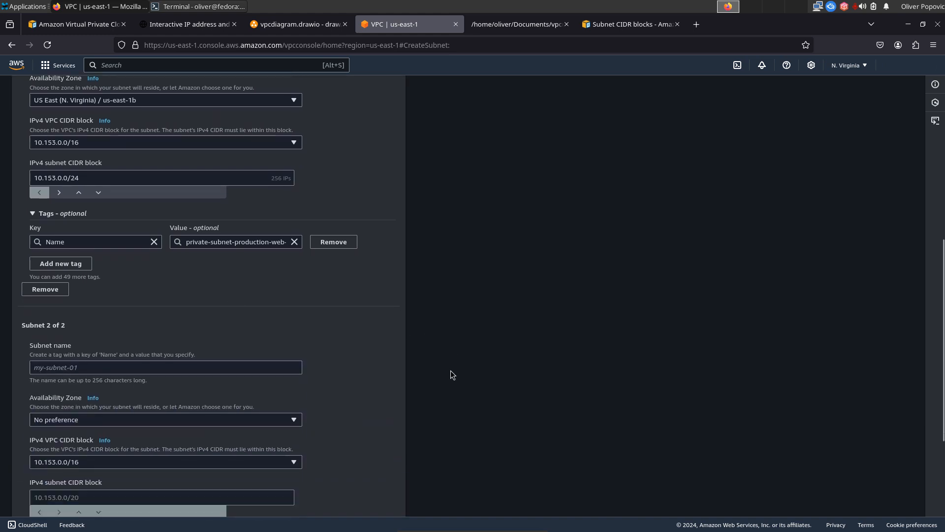
scroll(450, 371, "down", 1)
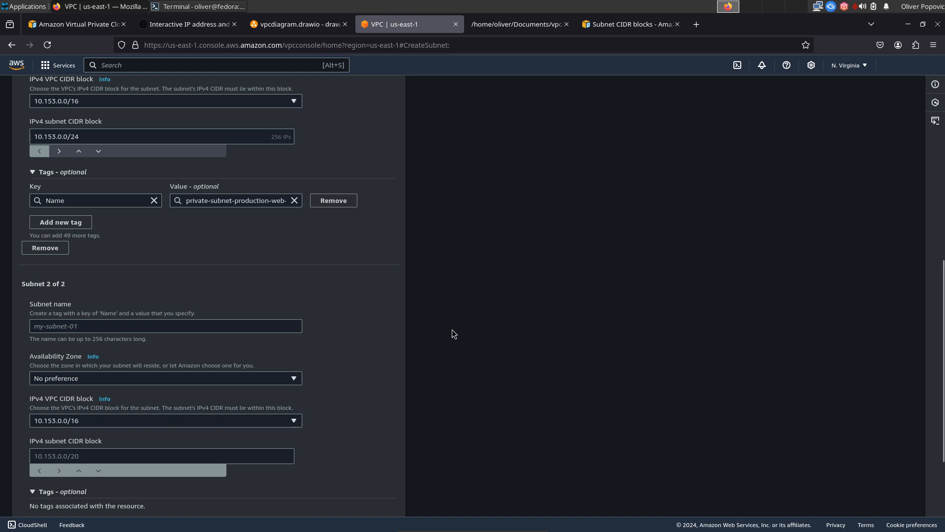
left_click(501, 30)
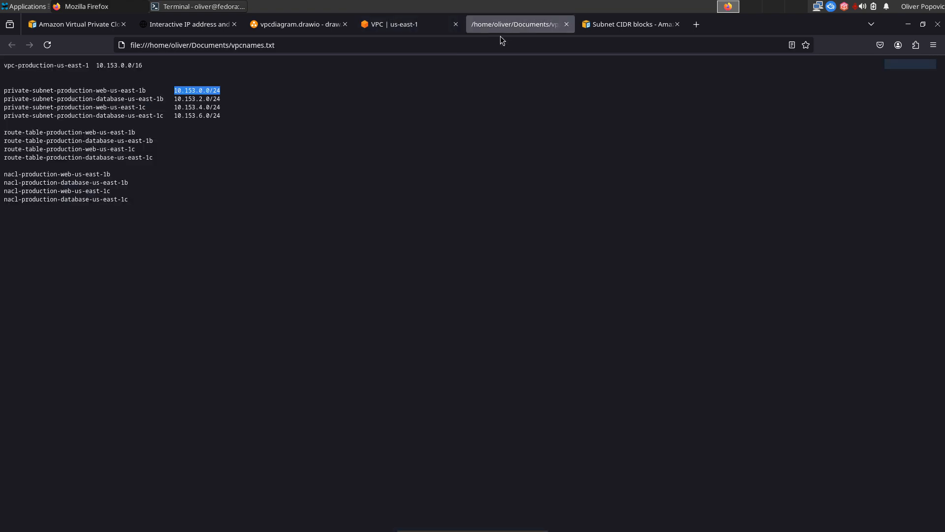
left_click_drag(168, 99, 3, 101)
key("ctrl+c")
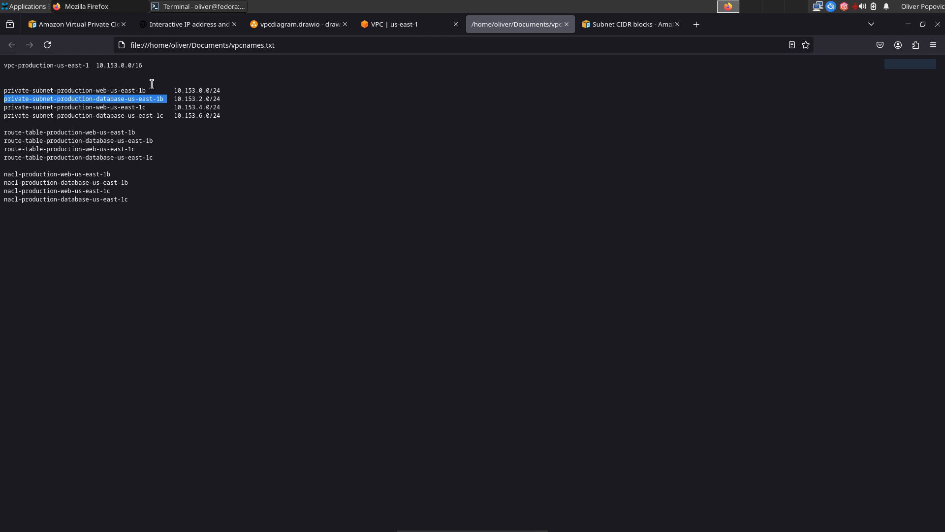
left_click(410, 30)
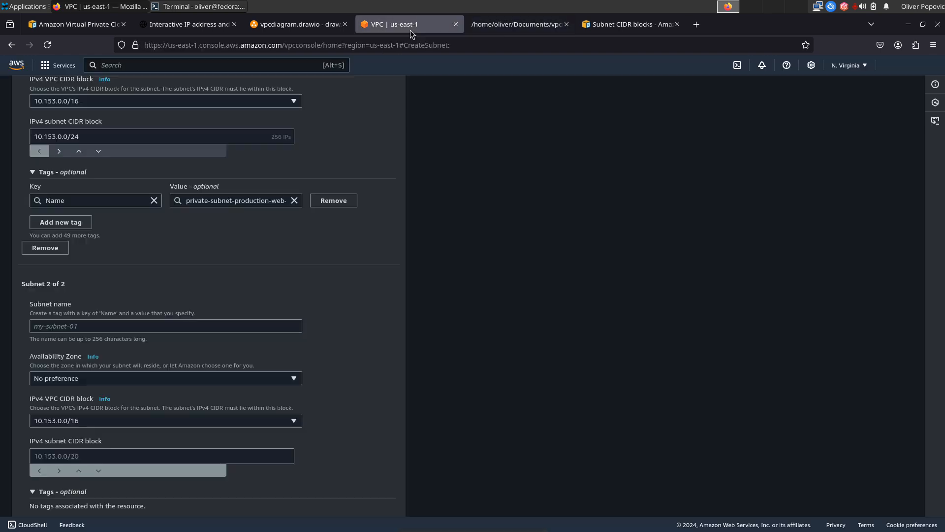
left_click(118, 327)
key("ctrl+v")
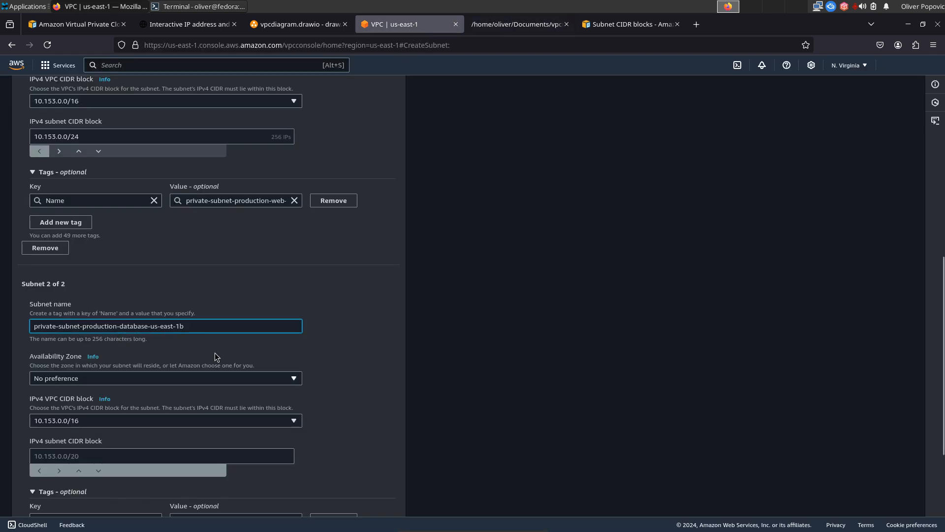
left_click(264, 377)
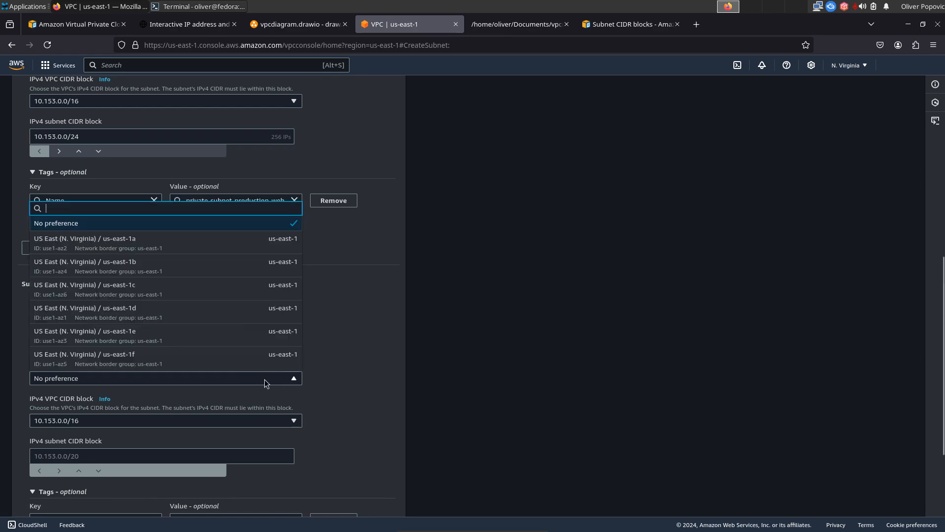
left_click(164, 268)
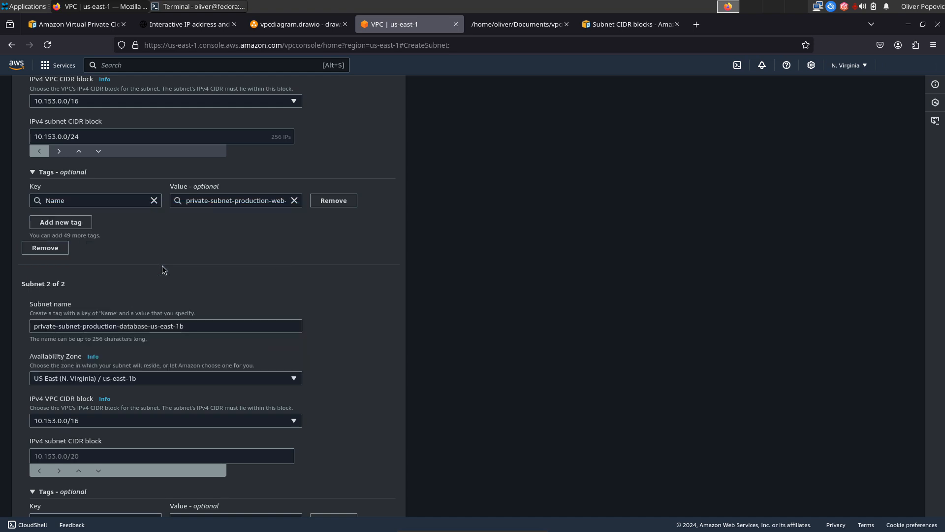
Set the second subnet's IPv4 CIDR block to 10.153.2.0/24, copied from its entry in vpcnames.txt.
left_click(517, 24)
left_click_drag(221, 99, 174, 99)
key("ctrl+c")
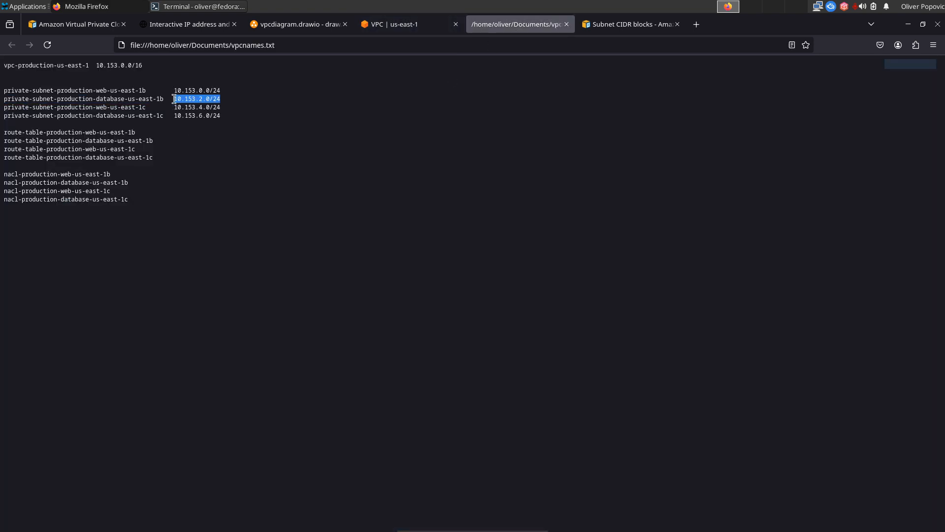
left_click(433, 26)
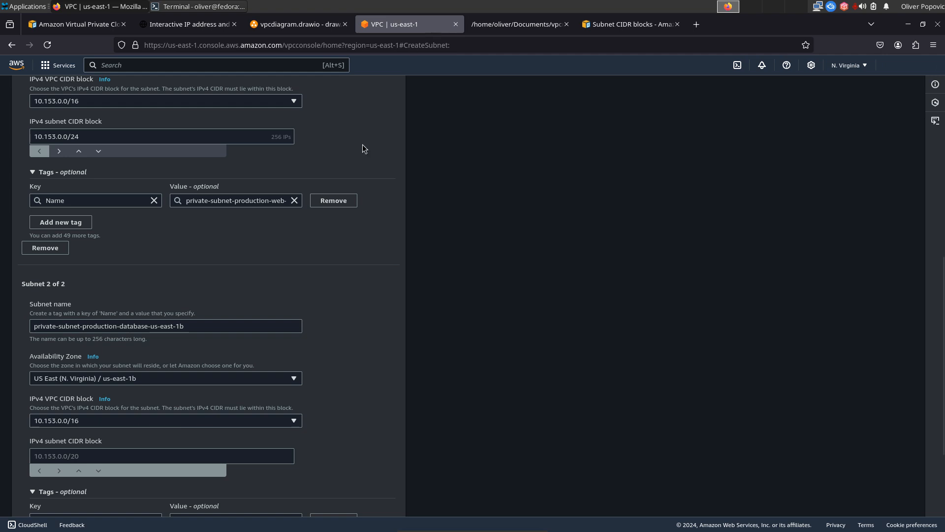
left_click(135, 453)
key("ctrl+v")
Add a third subnet named private-subnet-production-web-us-east-1c, as listed in vpcnames.txt, in availability zone us-east-1c.
scroll(387, 443, "down", 3)
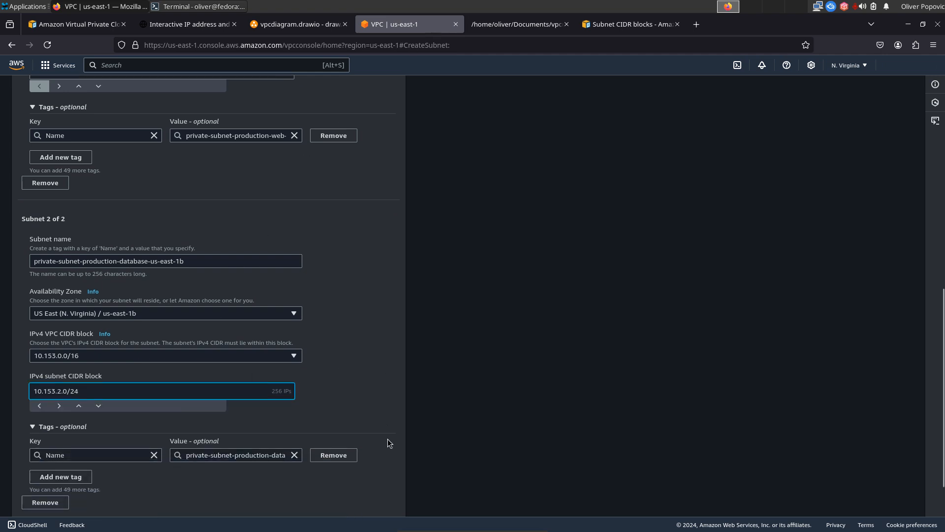
left_click(89, 472)
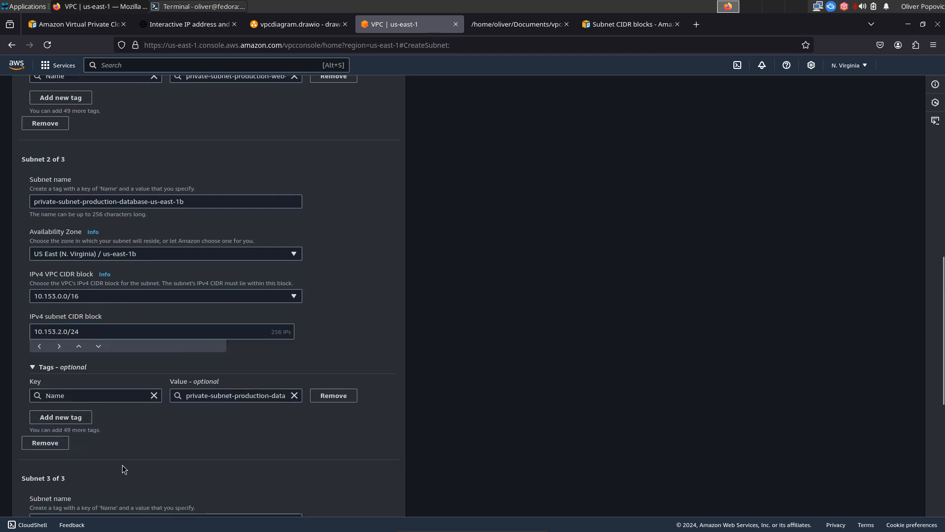
scroll(371, 400, "down", 3)
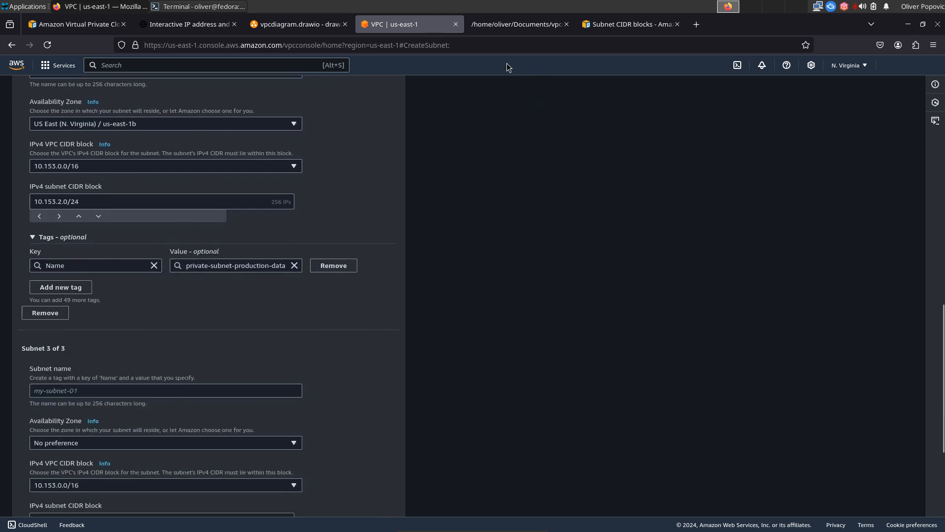
left_click(507, 26)
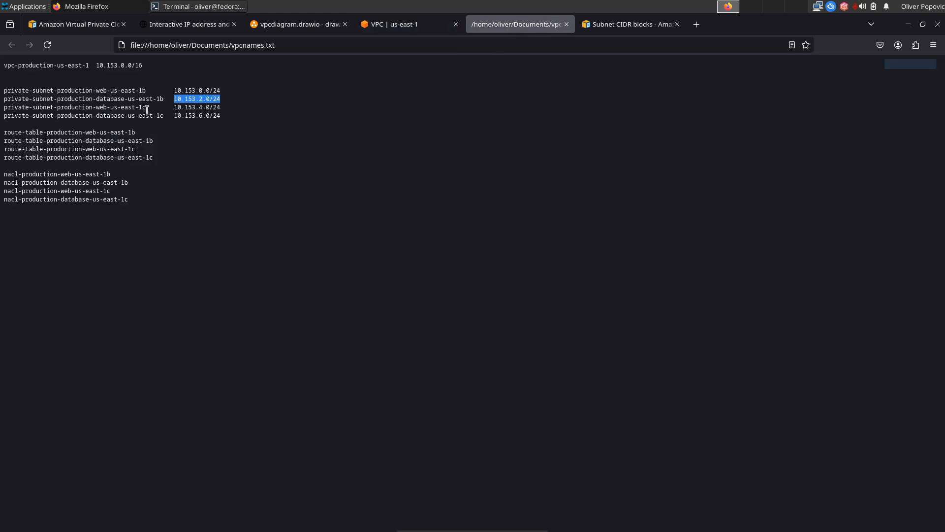
left_click_drag(146, 109, 3, 109)
key("ctrl+c")
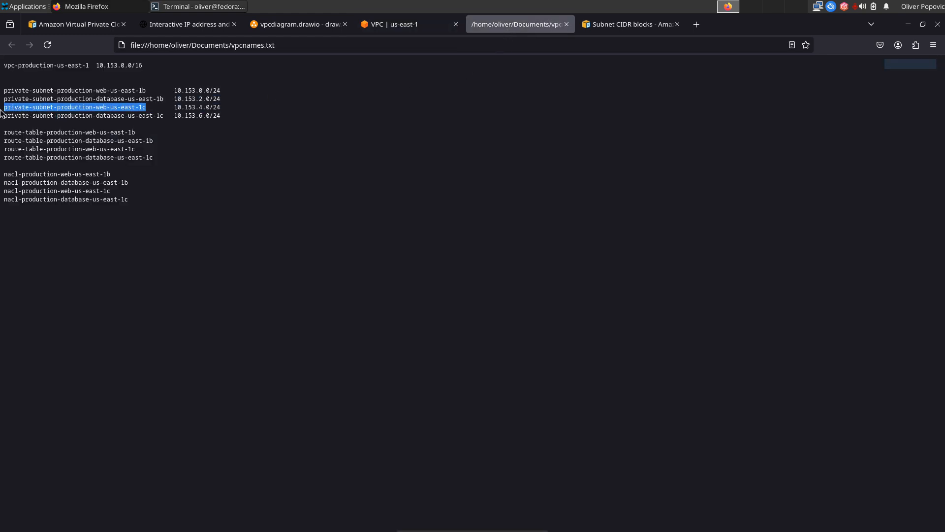
left_click(388, 24)
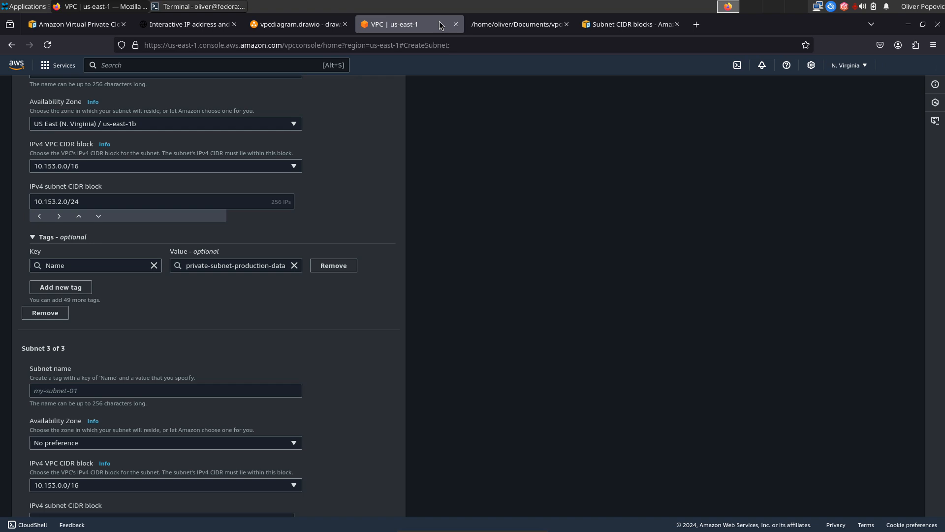
left_click(99, 391)
key("ctrl+v")
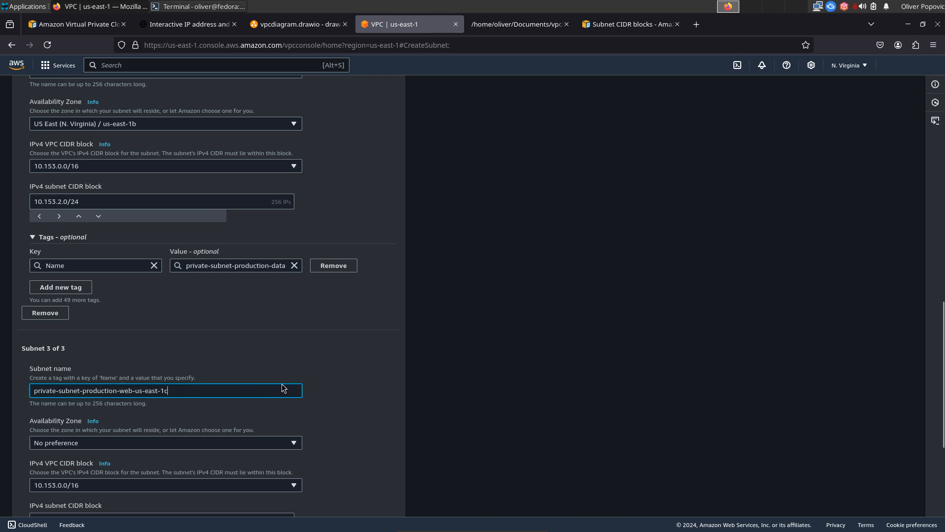
left_click(287, 443)
left_click(186, 359)
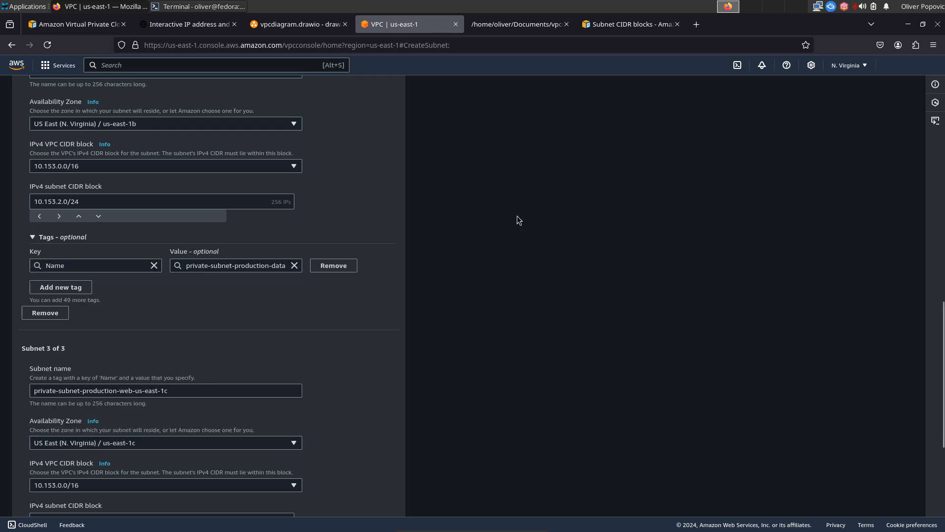
Set the third subnet's IPv4 CIDR block to 10.153.4.0/24, copied from its entry in vpcnames.txt.
left_click(558, 27)
left_click_drag(226, 107, 173, 108)
key("ctrl+c")
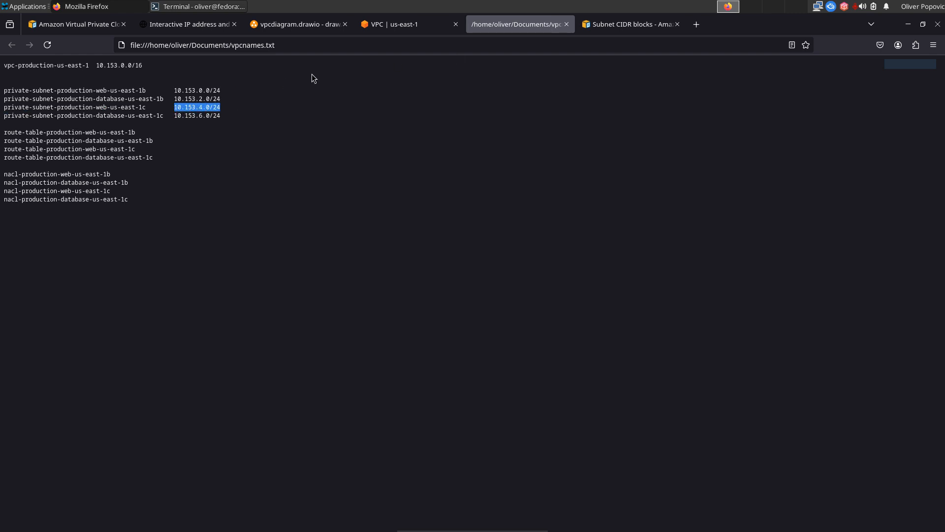
left_click(433, 24)
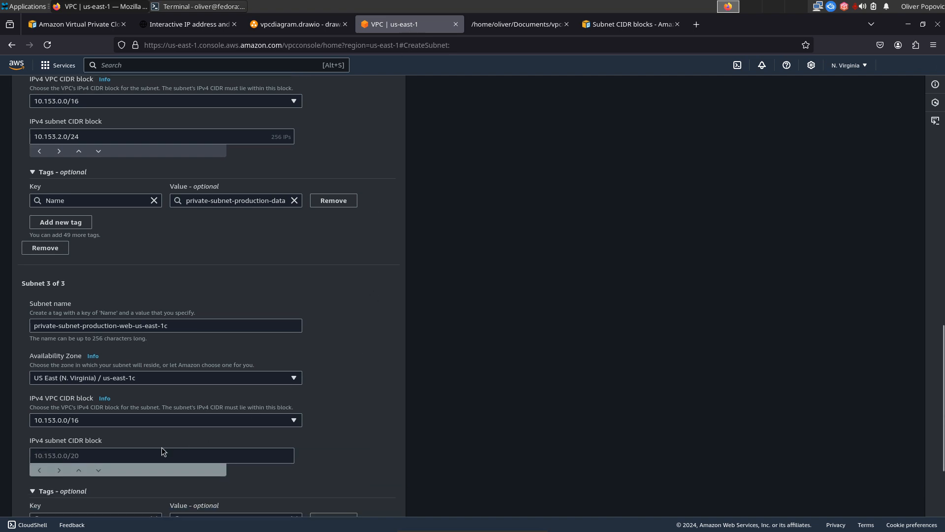
left_click(168, 453)
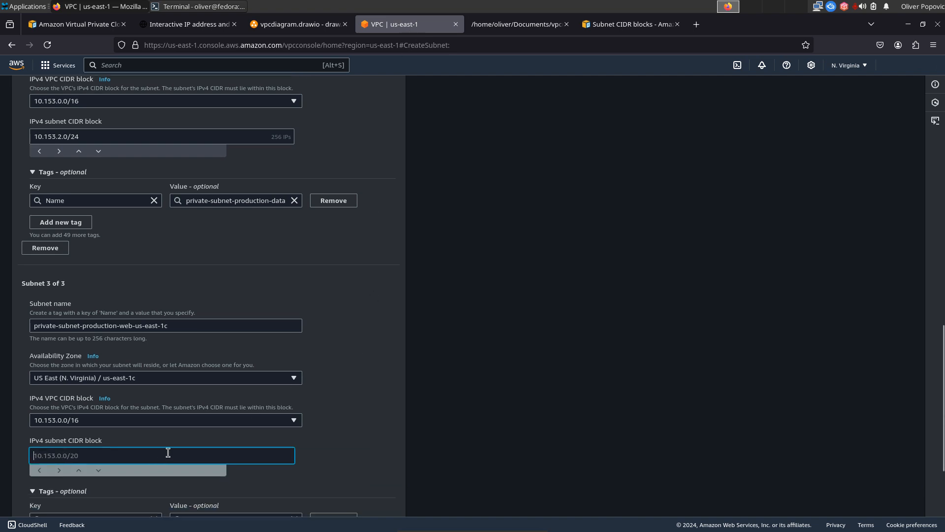
key("ctrl+v")
scroll(347, 433, "down", 3)
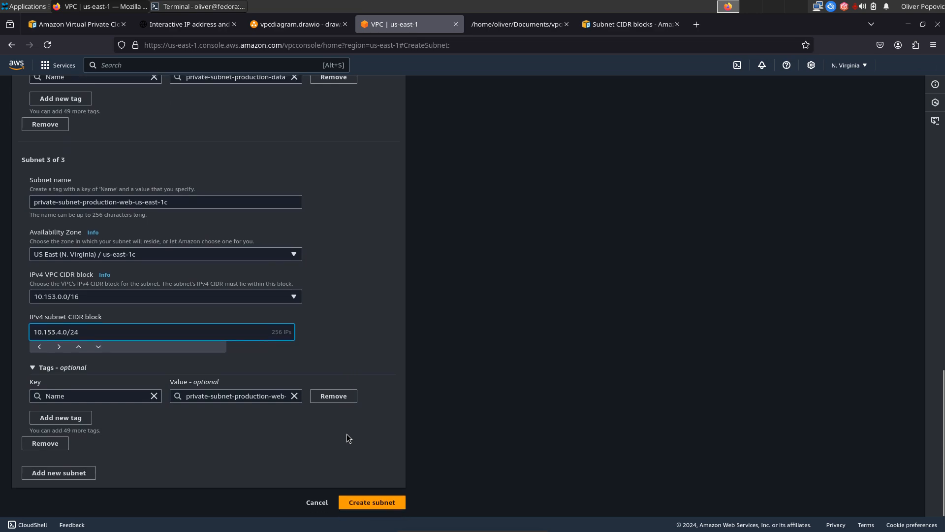
Add a fourth subnet named private-subnet-production-database-us-east-1c, copying the name from vpcnames.txt.
left_click(60, 473)
scroll(468, 366, "down", 2)
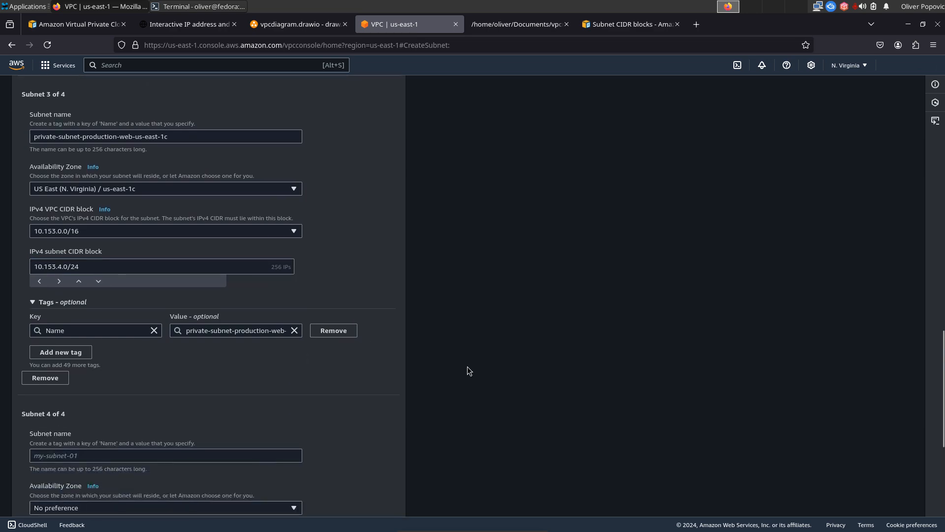
left_click(507, 25)
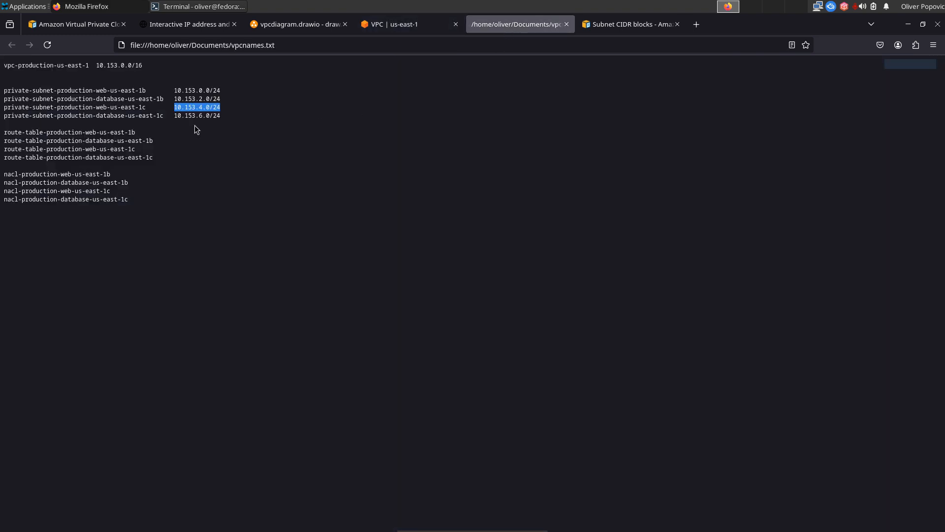
left_click_drag(164, 115, 3, 118)
key("ctrl+c")
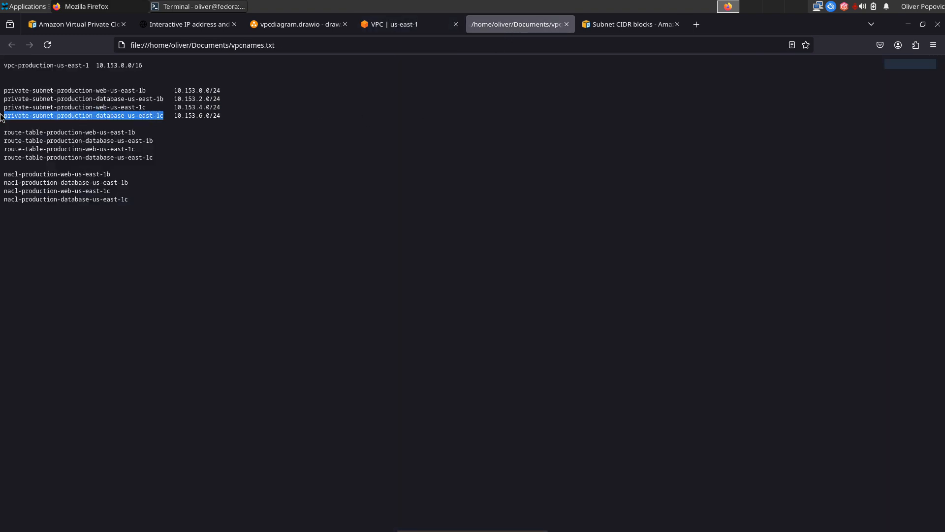
left_click(388, 27)
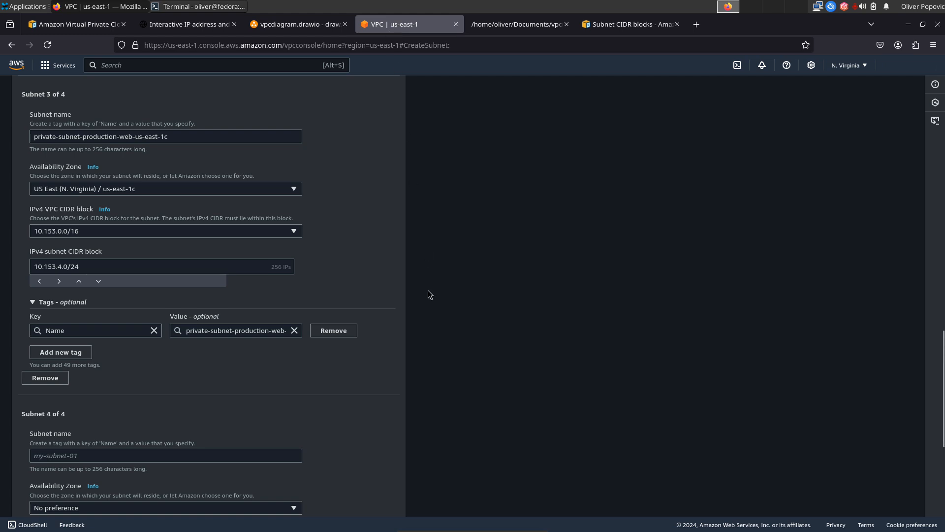
scroll(428, 290, "down", 2)
left_click(171, 394)
key("ctrl+v")
scroll(487, 379, "down", 2)
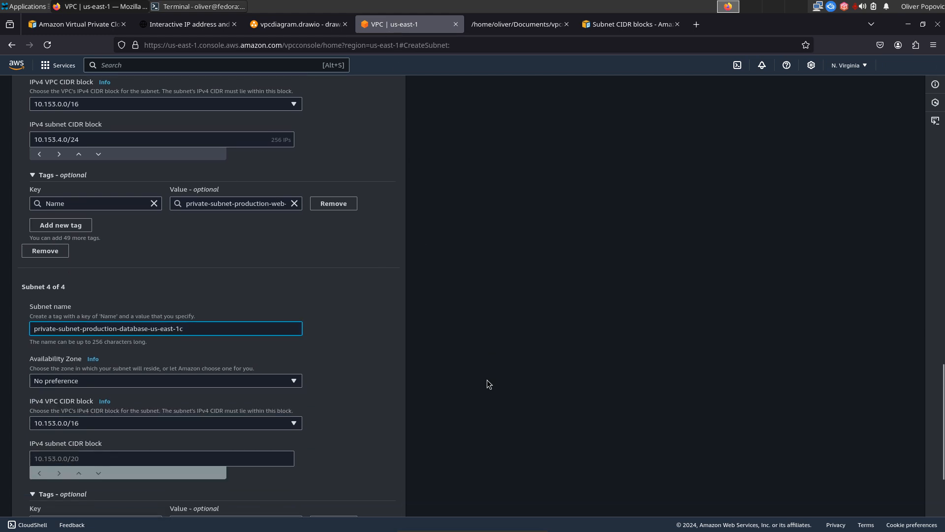
Place the fourth subnet in the US East (N. Virginia) availability zone us-east-1c.
scroll(280, 389, "up", 1)
scroll(280, 389, "down", 1)
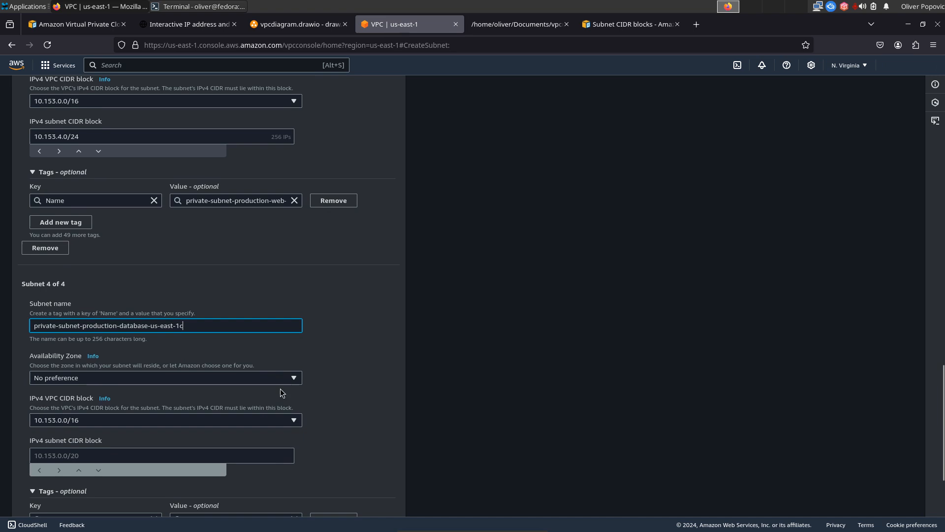
left_click(259, 379)
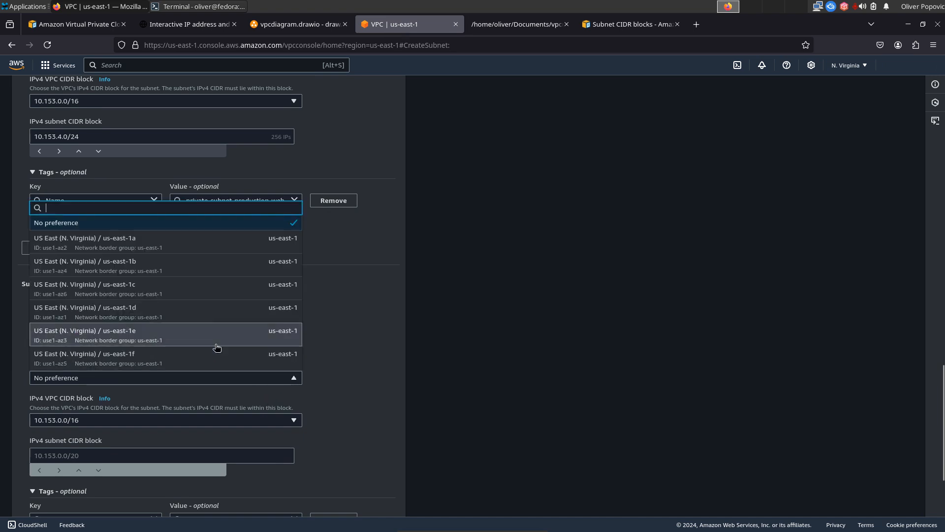
left_click(194, 294)
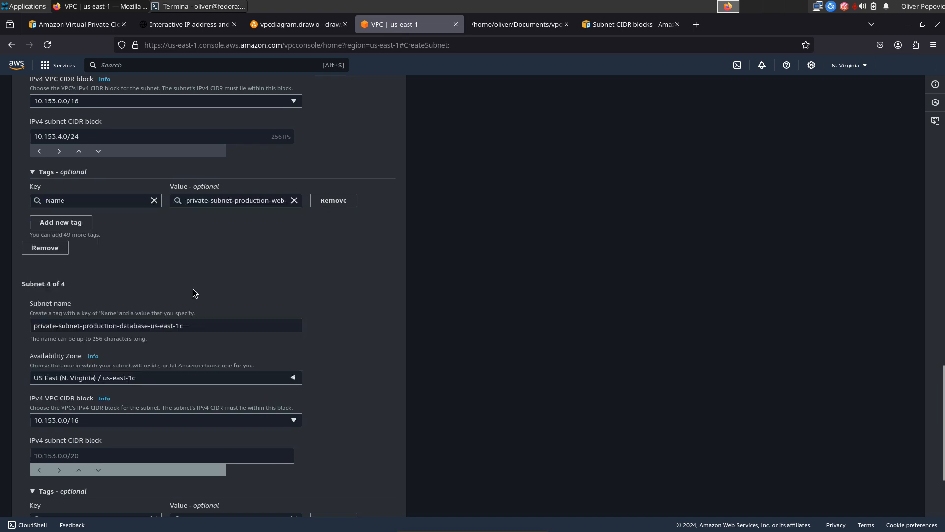
Set the fourth subnet's IPv4 CIDR block to 10.153.6.0/24, copied from vpcnames.txt, and create all four subnets.
left_click(501, 21)
left_click_drag(226, 116, 173, 116)
key("ctrl+c")
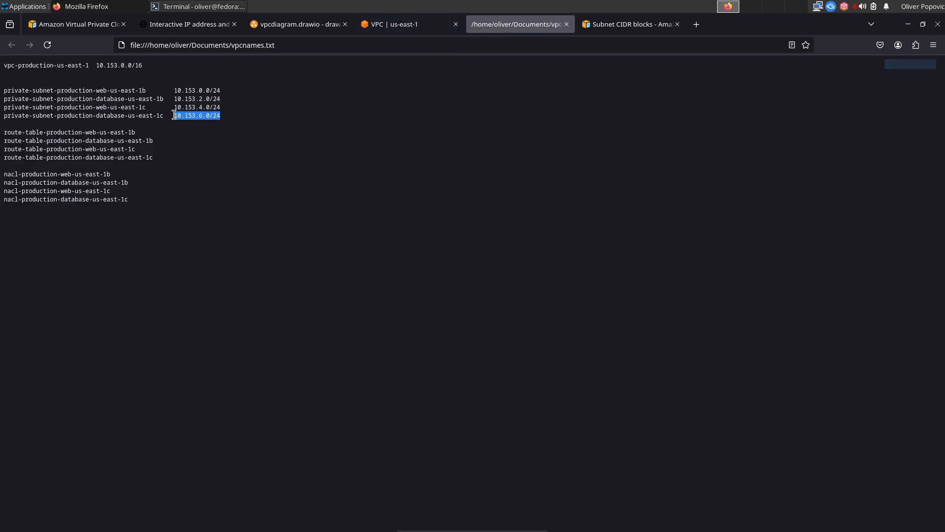
left_click(400, 27)
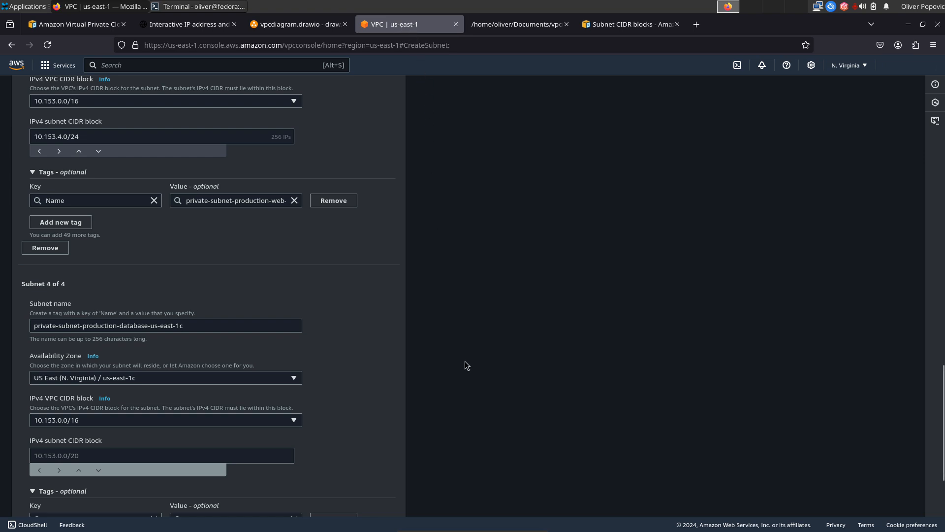
scroll(465, 361, "down", 2)
left_click(191, 390)
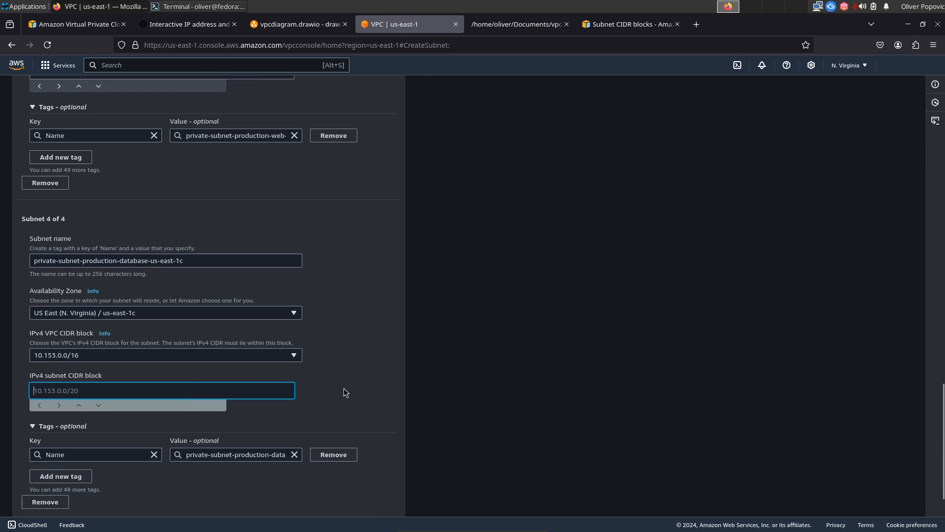
key("ctrl+v")
scroll(354, 383, "down", 2)
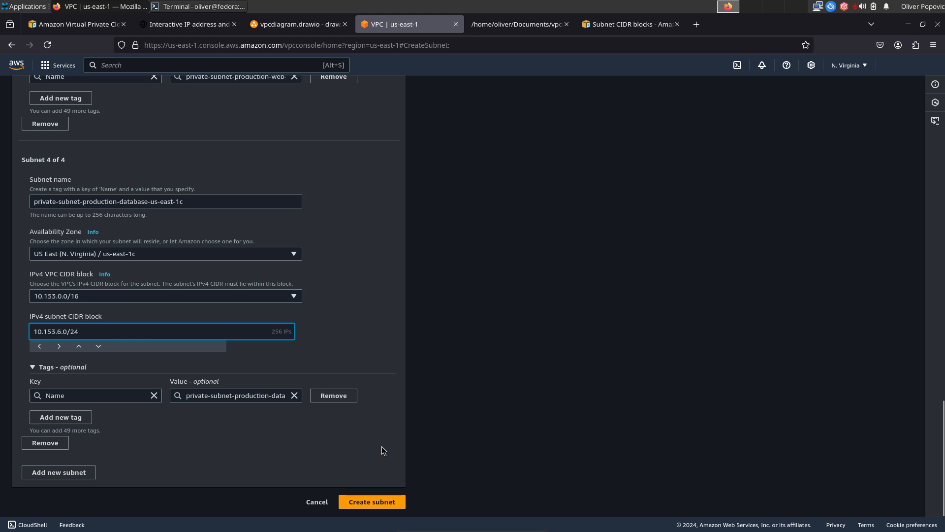
left_click(378, 502)
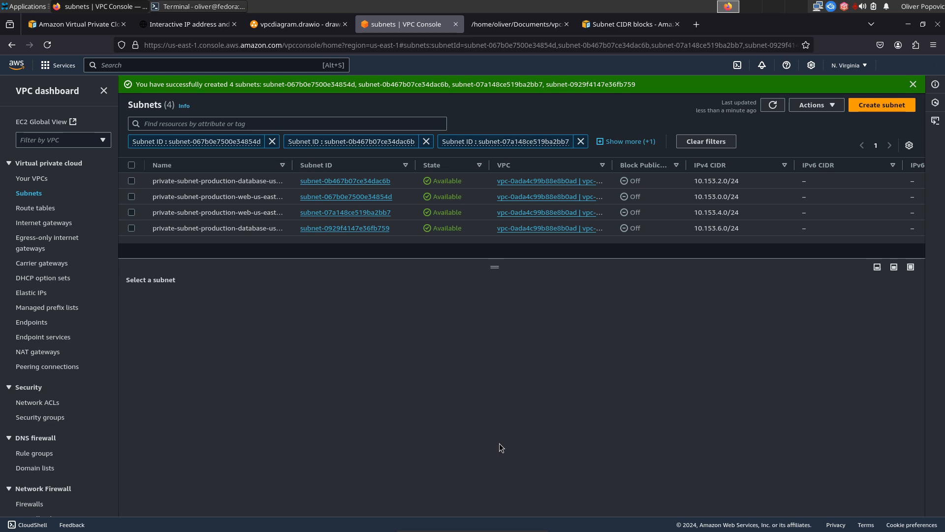
Compare the available IPv4 addresses of private-subnet-production-database-us-east-1b with the reserved-address rules in the AWS subnet sizing guide.
left_click(132, 182)
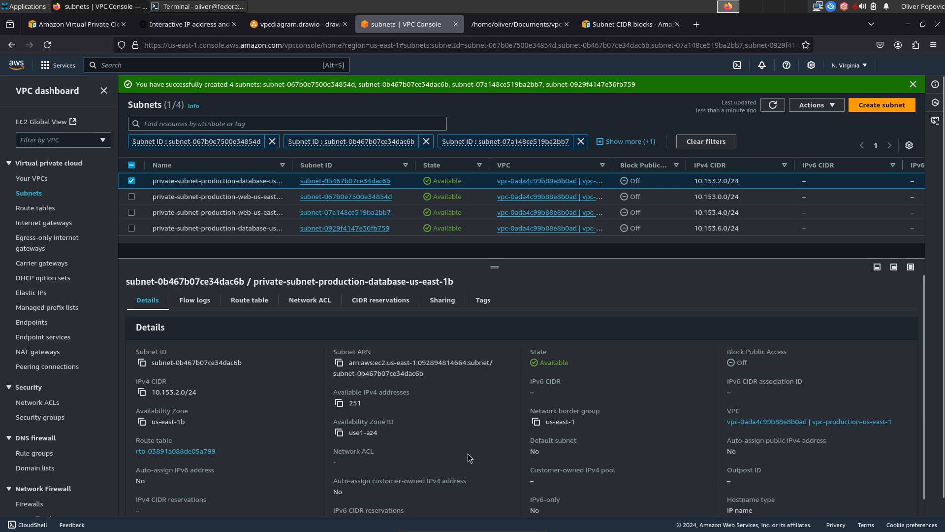
left_click_drag(377, 407, 335, 397)
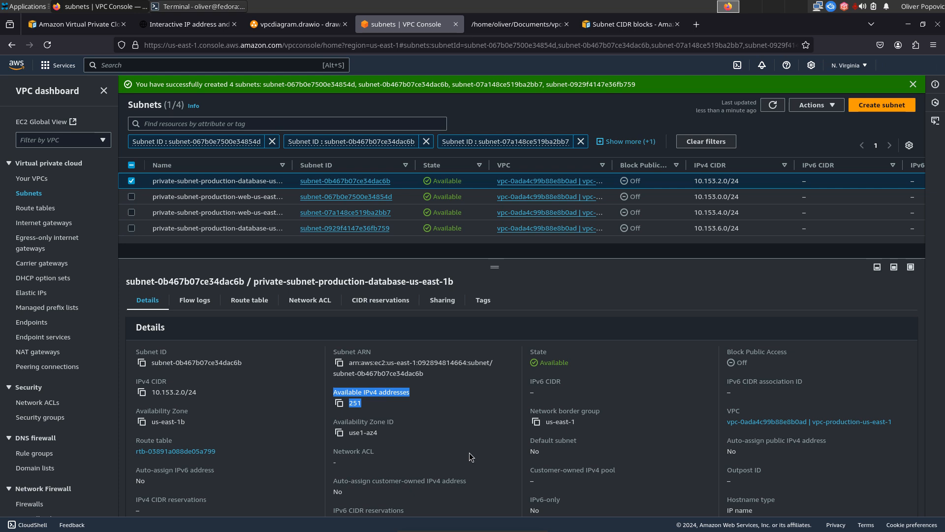
left_click(623, 27)
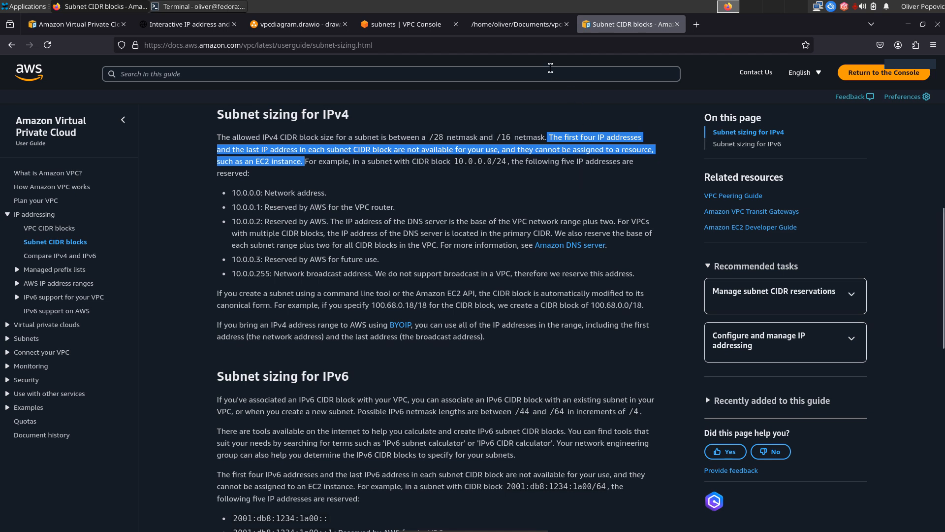
left_click(397, 20)
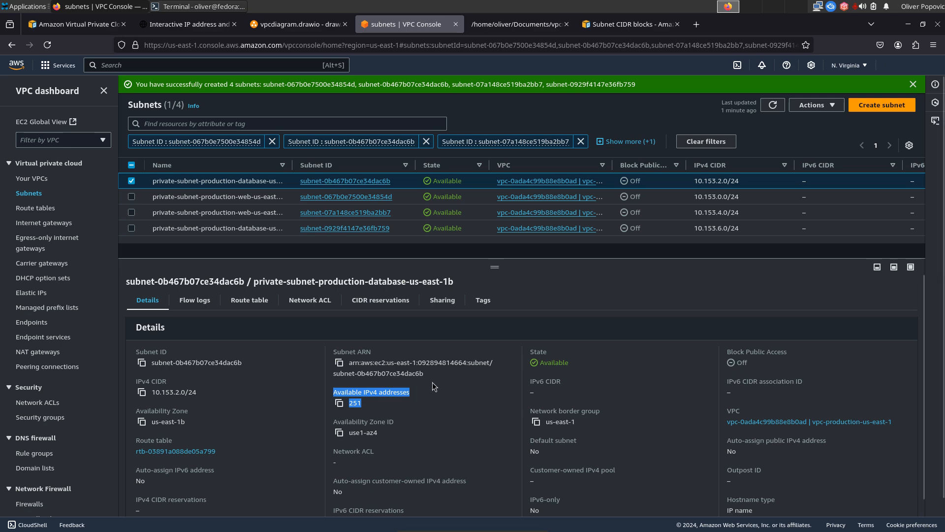
Create a route table named route-table-production-web-us-east-1b, as listed in vpcnames.txt, in the VPC vpc-production-us-east-1.
left_click(33, 209)
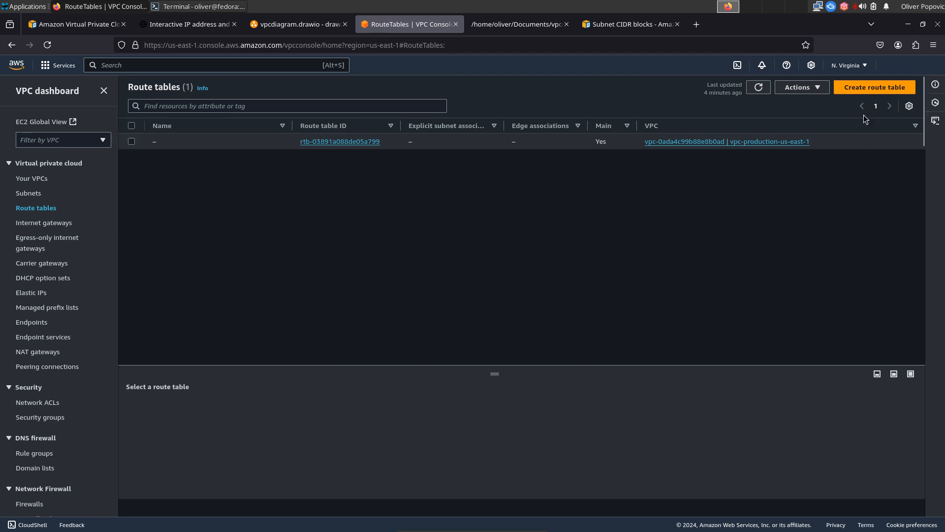
left_click(873, 92)
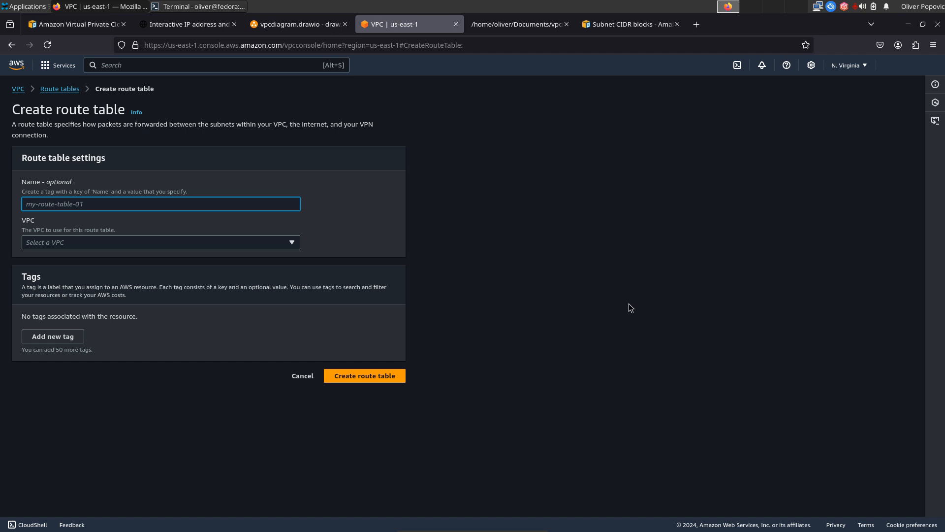
left_click(509, 30)
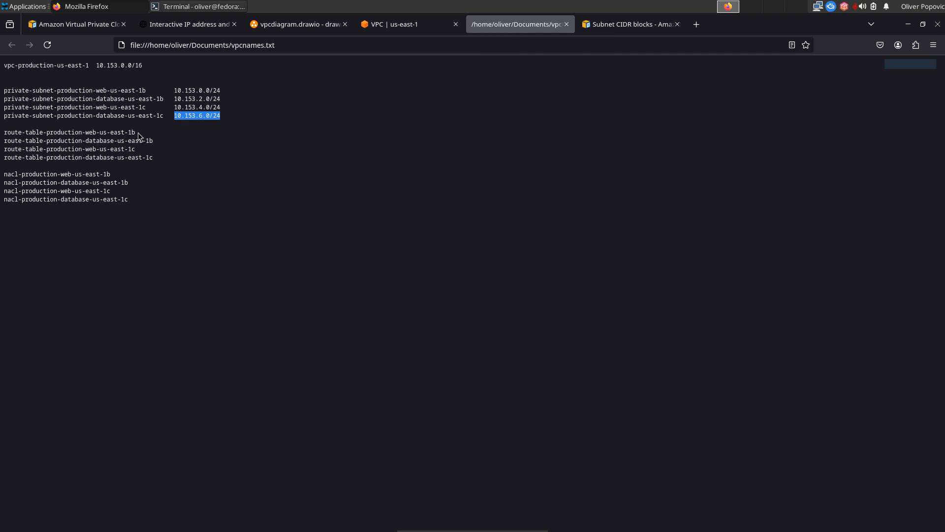
left_click_drag(138, 133, 2, 132)
key("ctrl+c")
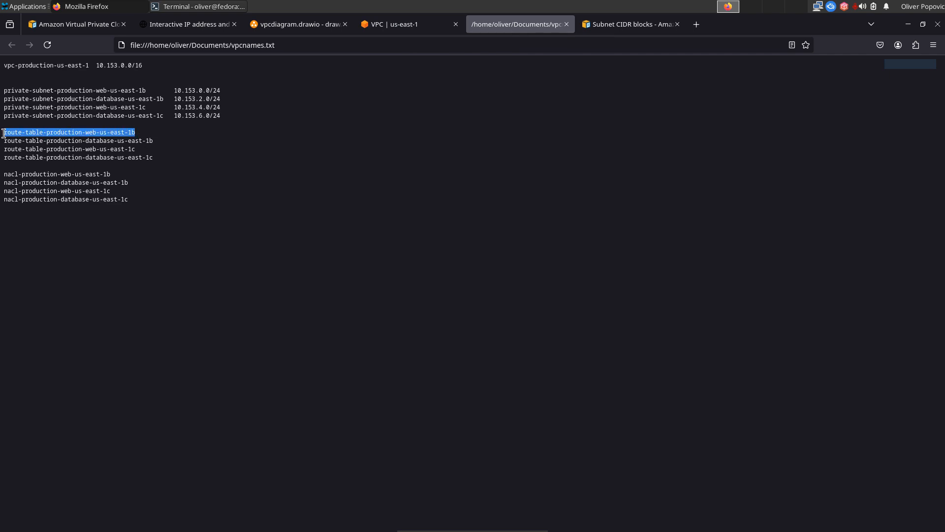
left_click(420, 25)
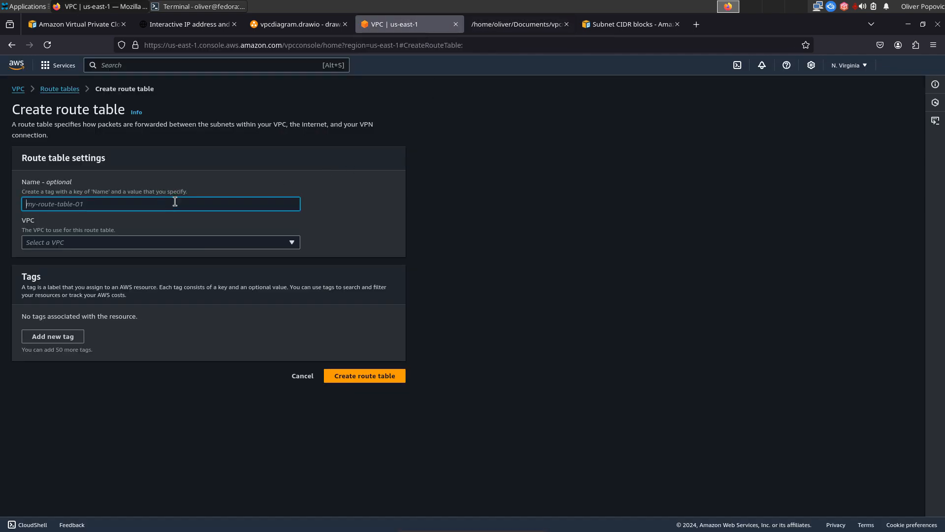
key("ctrl+v")
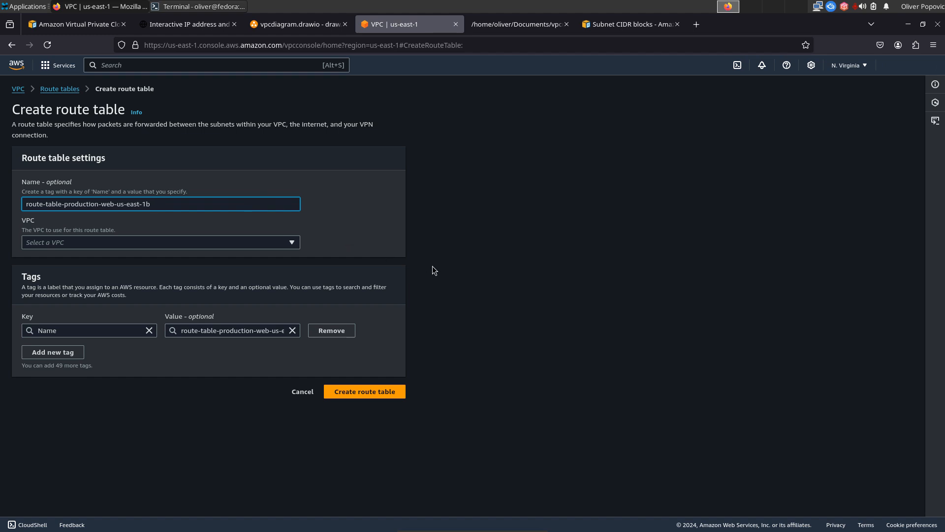
left_click(282, 242)
left_click(268, 272)
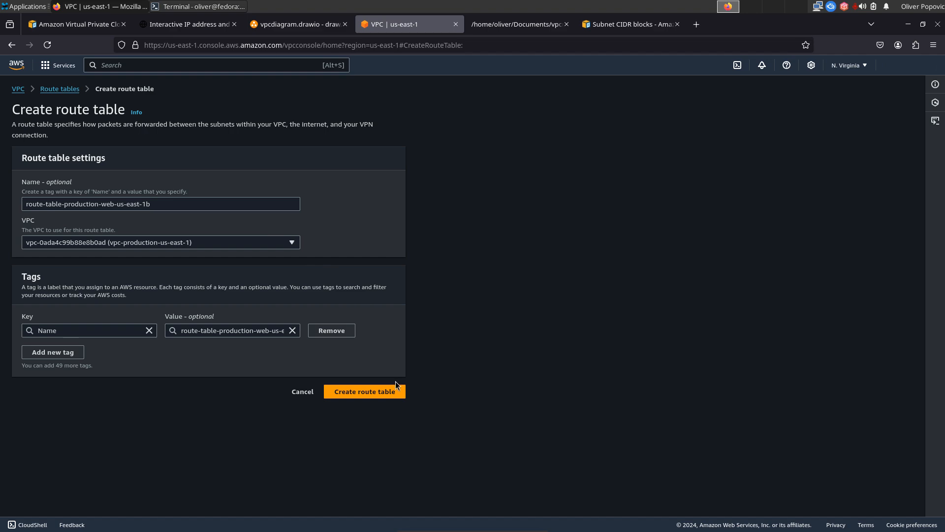
left_click(371, 397)
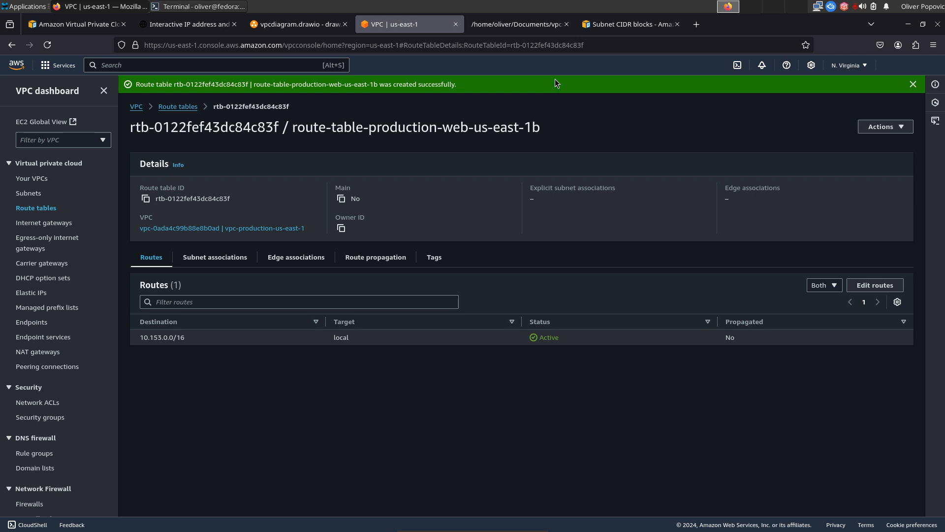
Create a route table named route-table-production-database-us-east-1b, copied from vpcnames.txt, in the VPC vpc-production-us-east-1.
left_click(512, 24)
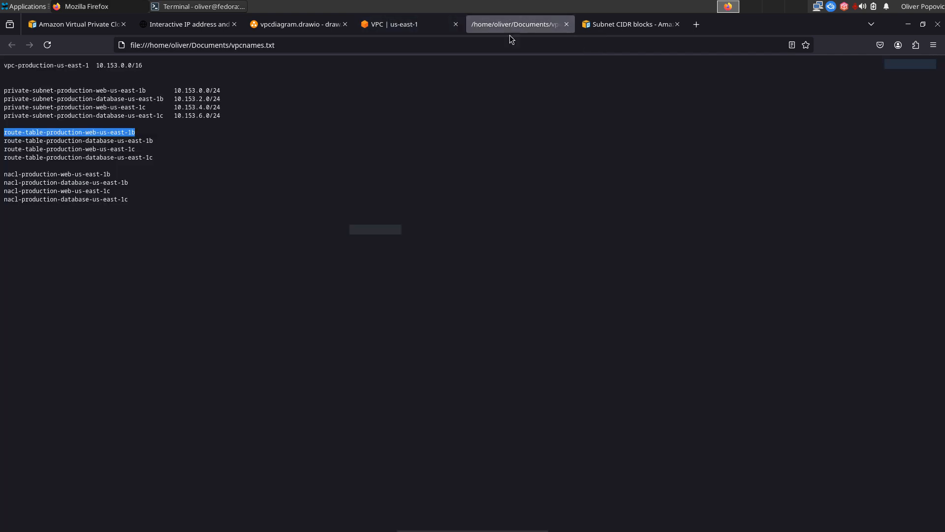
left_click_drag(154, 141, 4, 143)
key("ctrl+c")
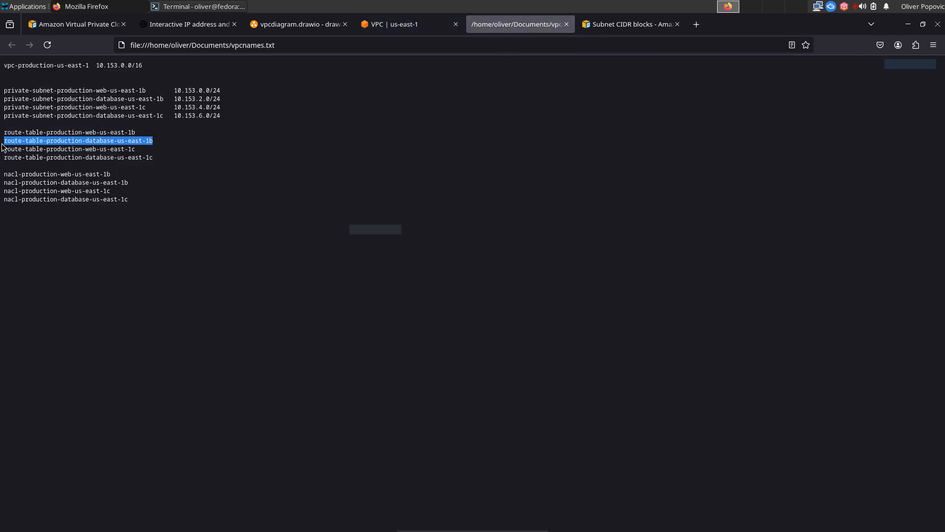
left_click(405, 24)
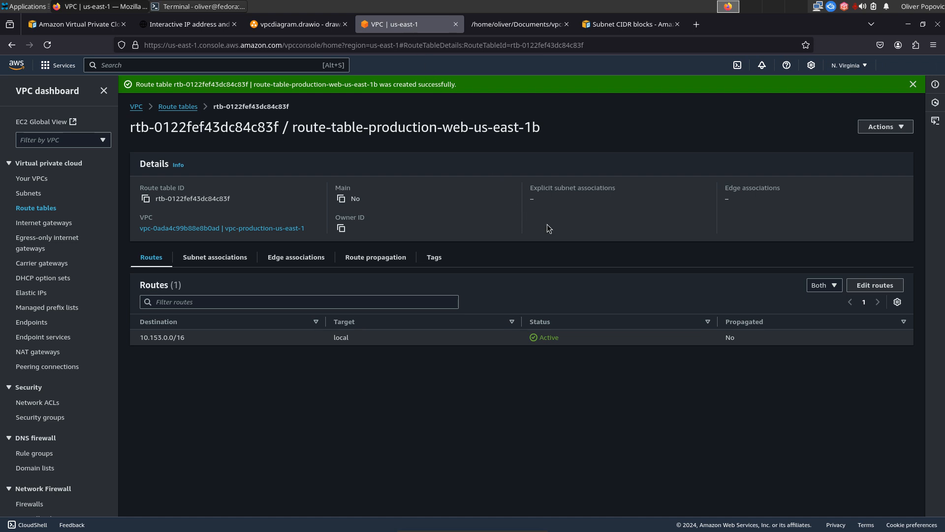
left_click(177, 106)
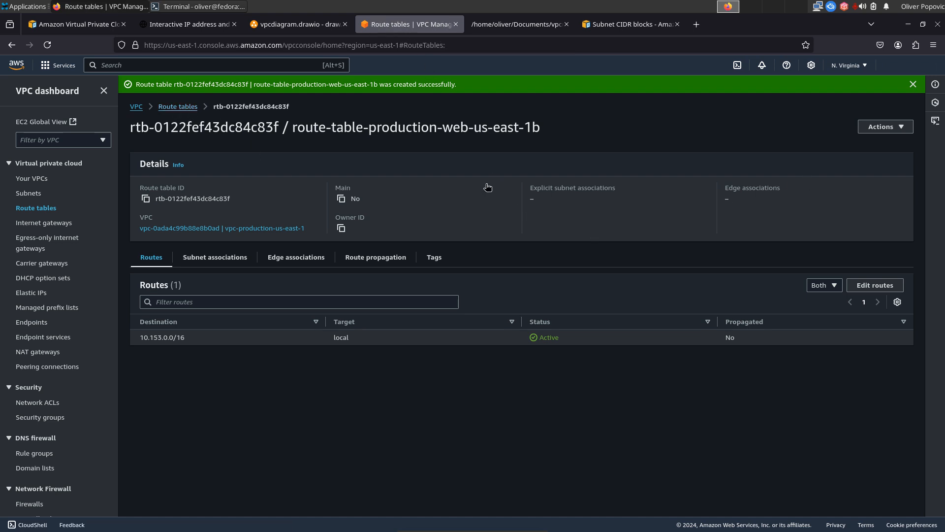
left_click(865, 92)
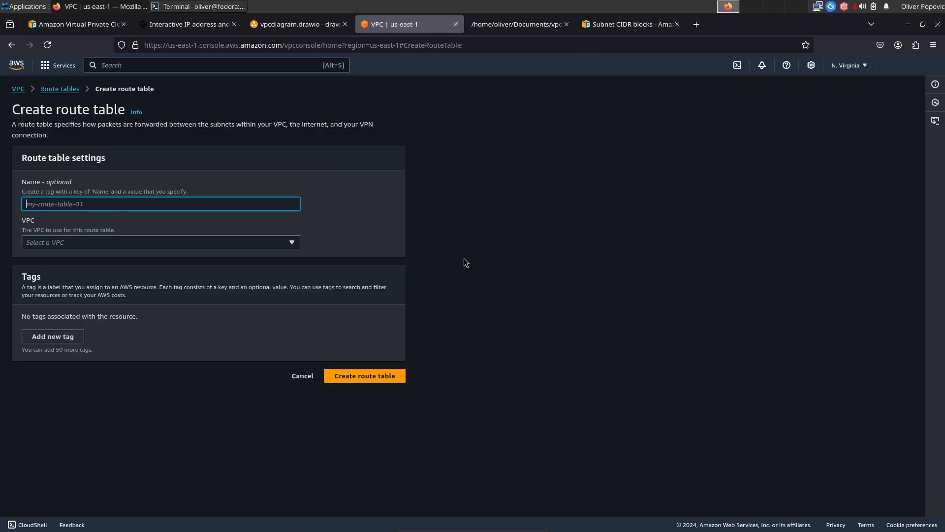
key("ctrl+v")
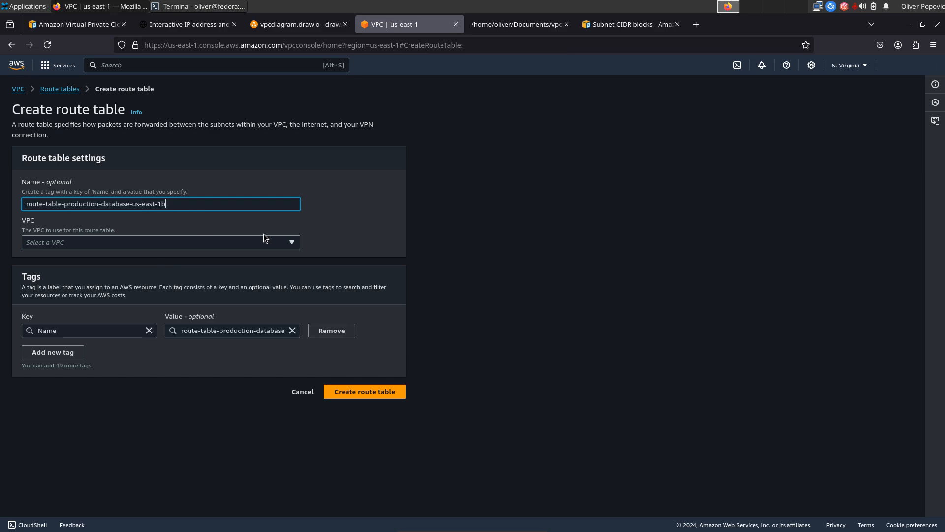
left_click(289, 242)
left_click(268, 270)
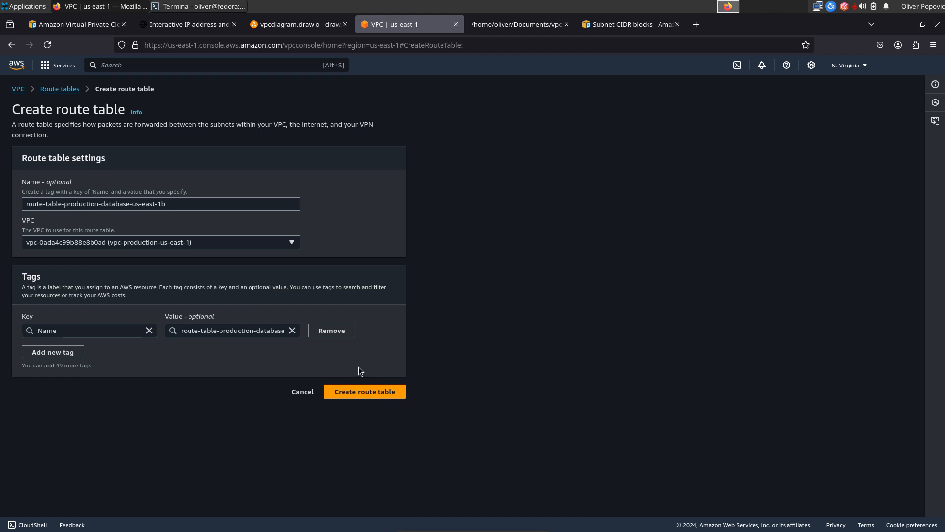
left_click(366, 391)
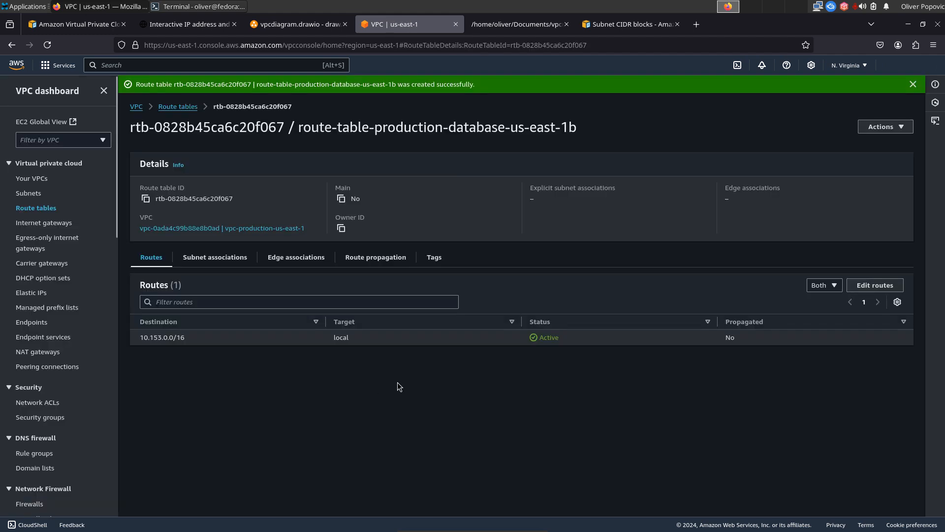
Create a route table named route-table-production-web-us-east-1c, copied from vpcnames.txt, in the VPC vpc-production-us-east-1.
left_click(511, 25)
left_click_drag(141, 150, 4, 149)
key("ctrl+c")
left_click(393, 24)
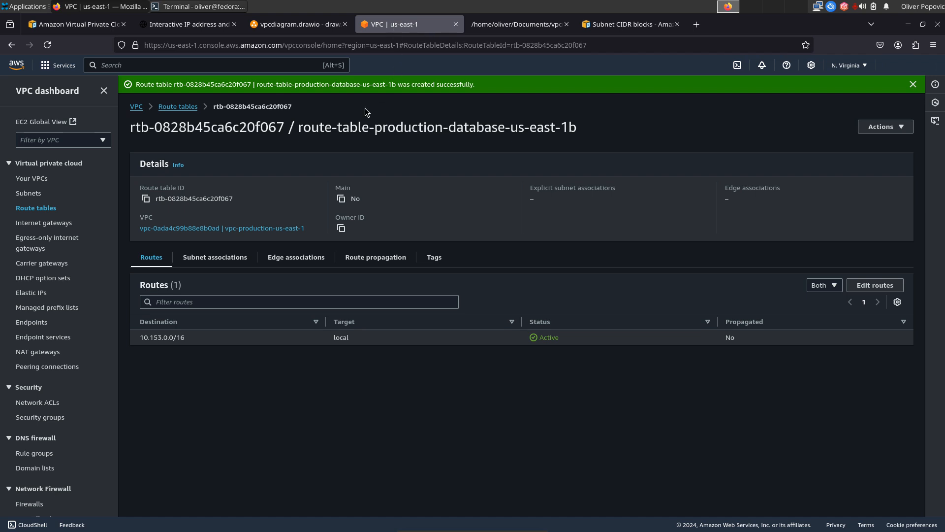
left_click(178, 107)
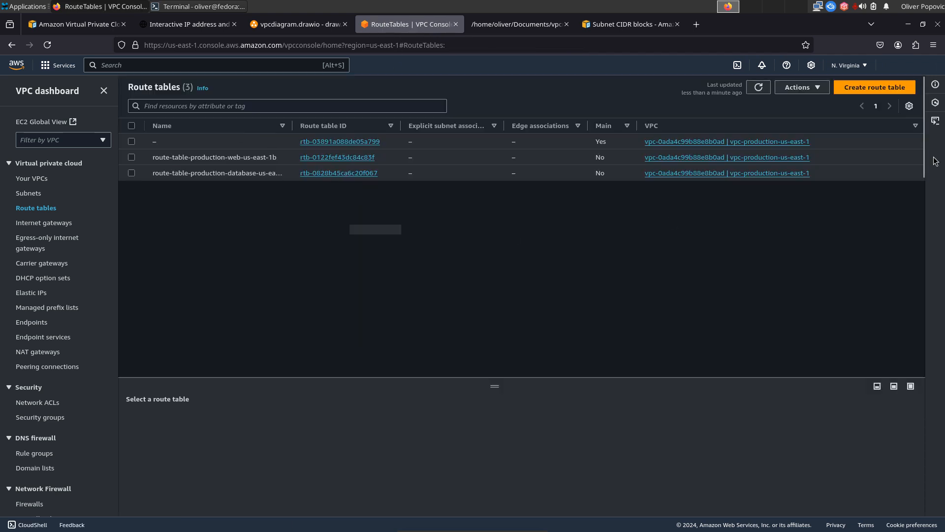
left_click(873, 90)
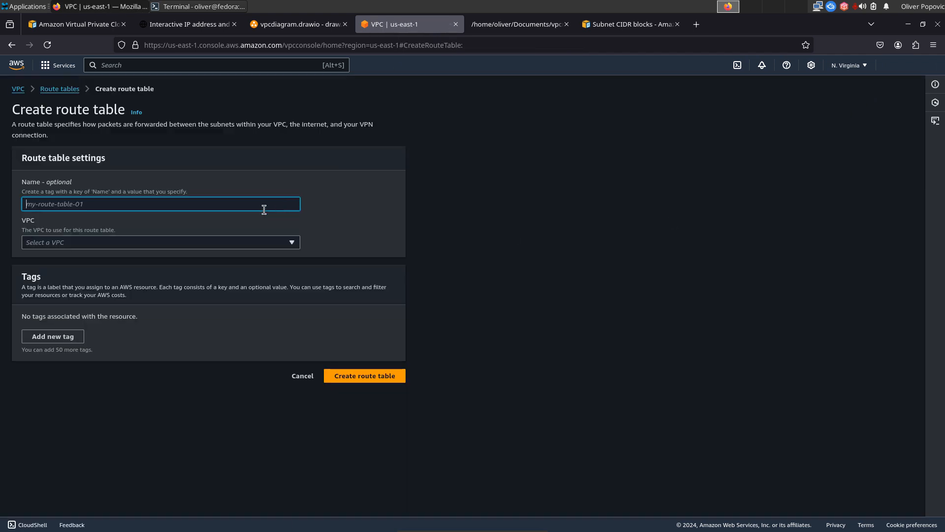
key("ctrl+v")
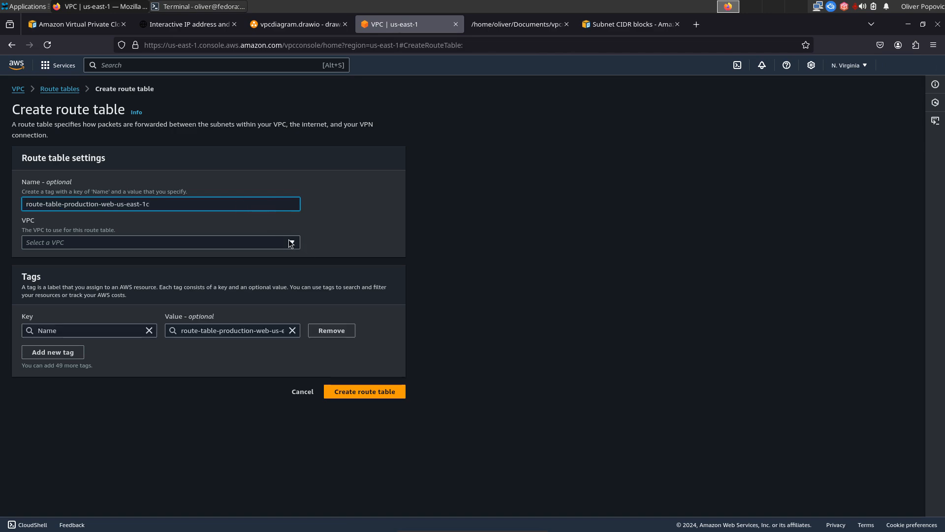
left_click(290, 242)
left_click(258, 272)
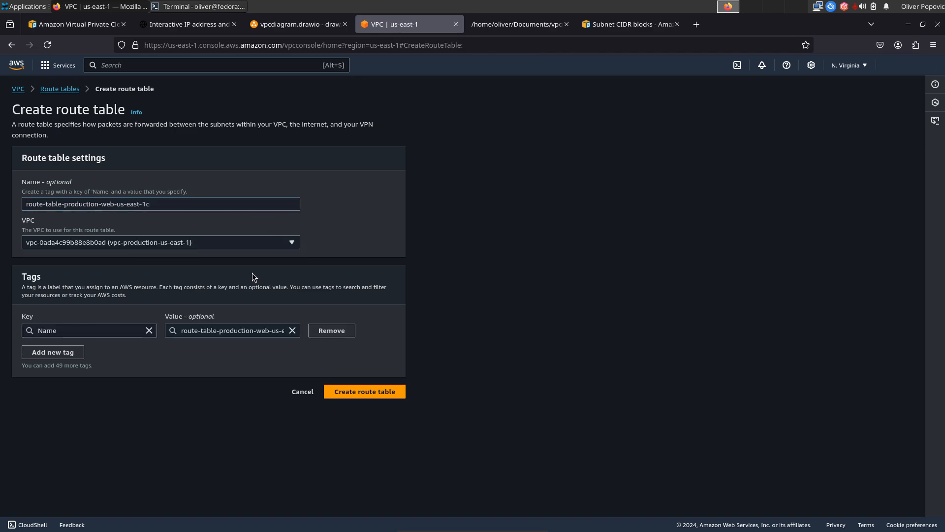
left_click(378, 395)
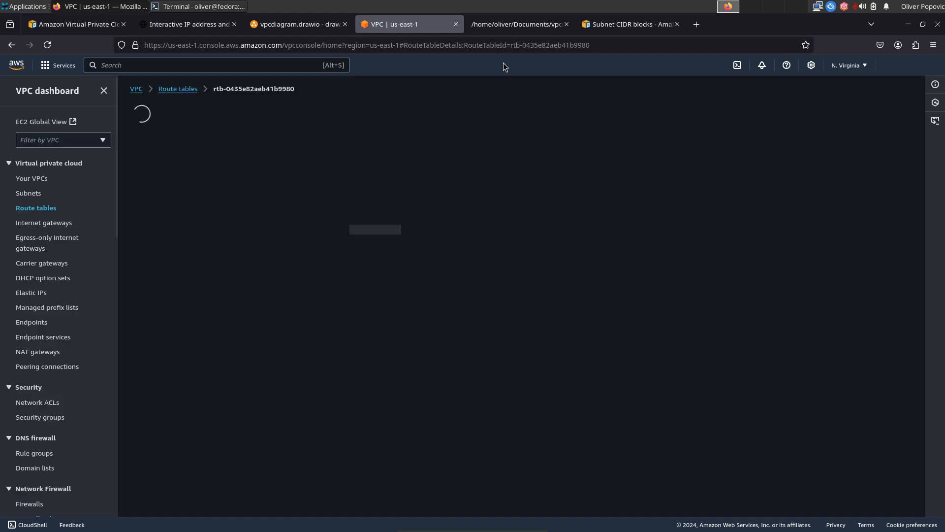
Create a route table named route-table-production-database-us-east-1c, copied from vpcnames.txt, in the VPC vpc-production-us-east-1.
left_click(507, 28)
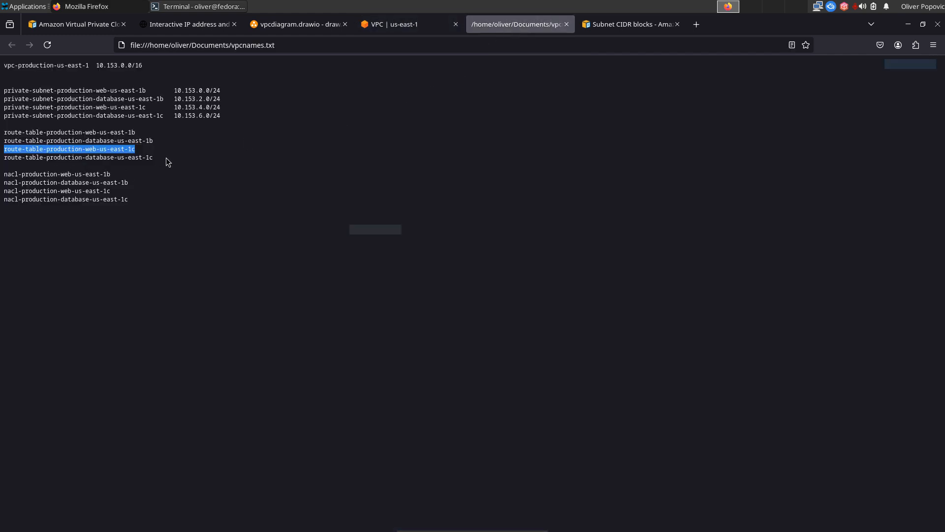
left_click_drag(166, 158, 3, 160)
key("ctrl+c")
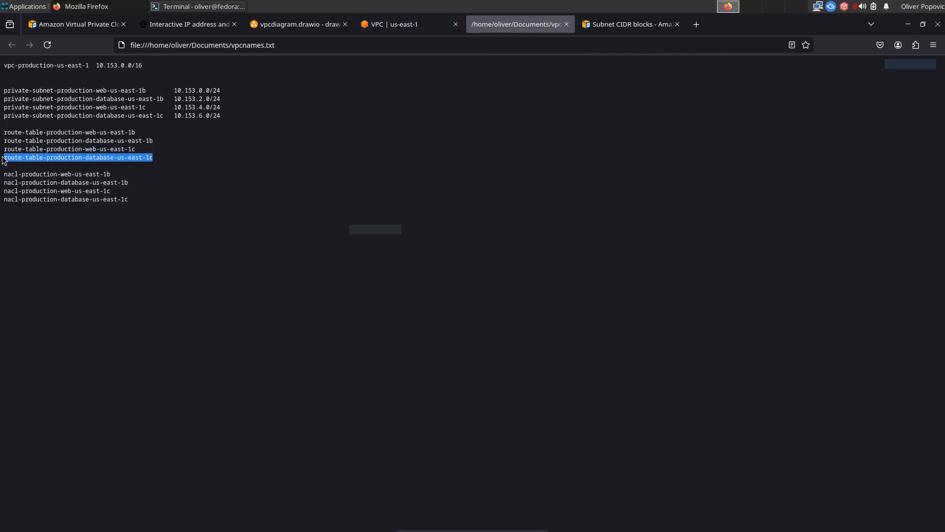
left_click(414, 31)
left_click(178, 106)
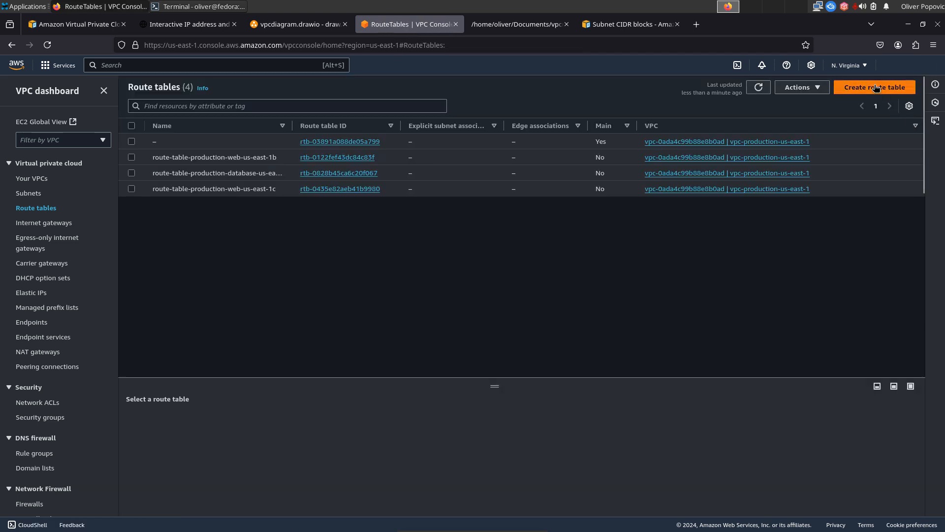
left_click(876, 87)
key("ctrl+v")
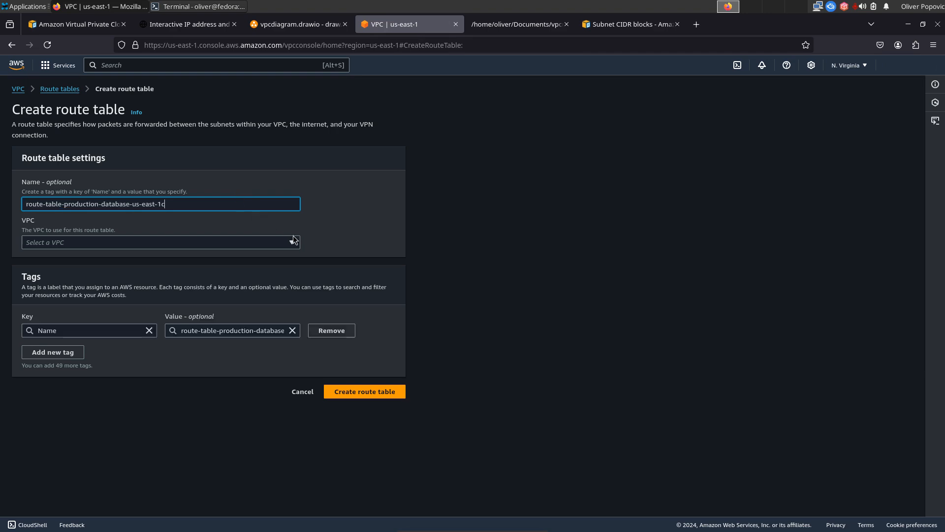
left_click(294, 242)
left_click(269, 271)
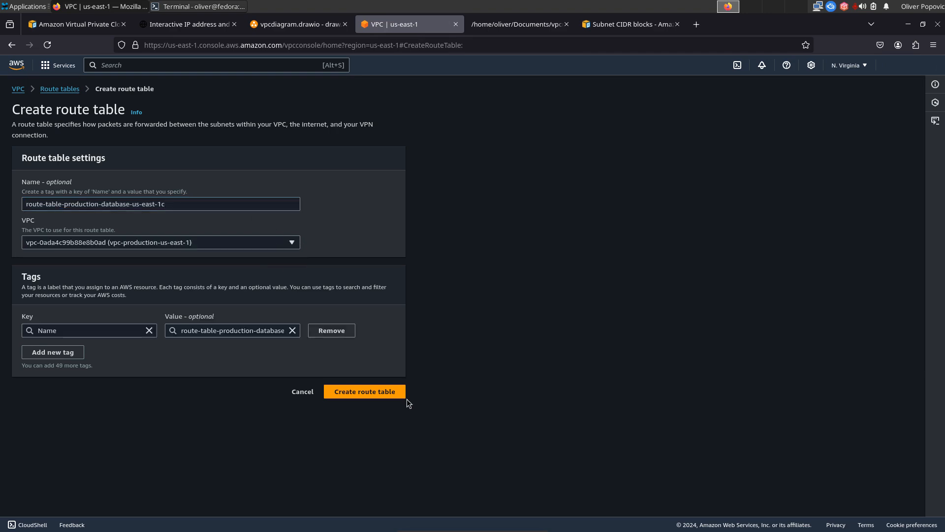
left_click(377, 390)
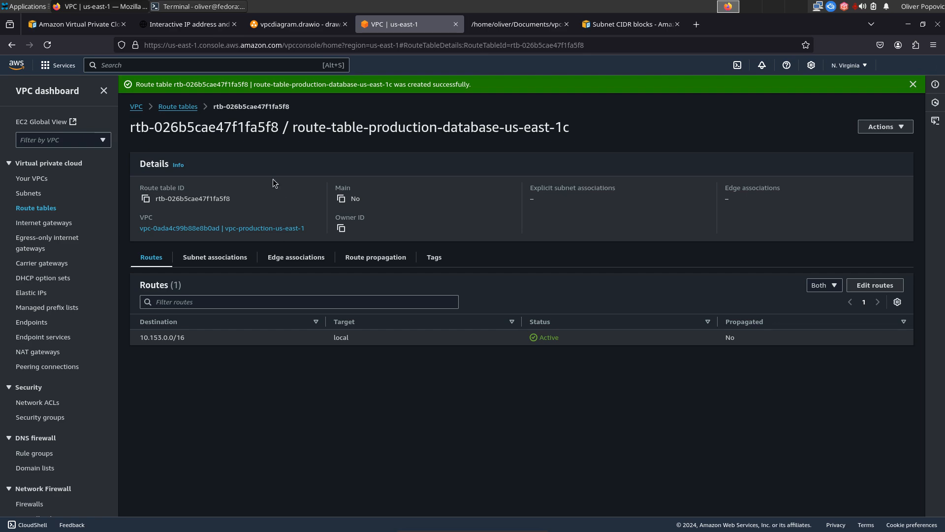
Associate the subnet private-subnet-production-web-us-east-1b with the route table route-table-production-web-us-east-1b.
left_click(178, 107)
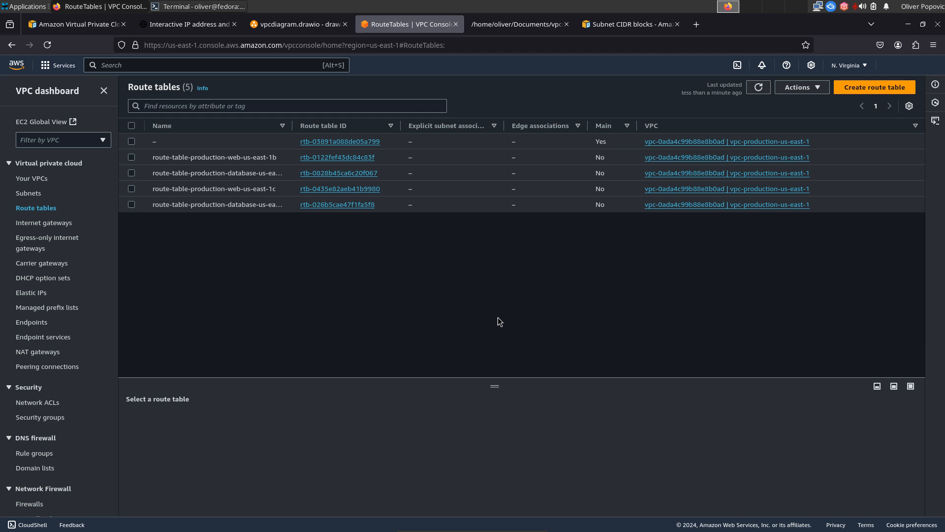
left_click(131, 157)
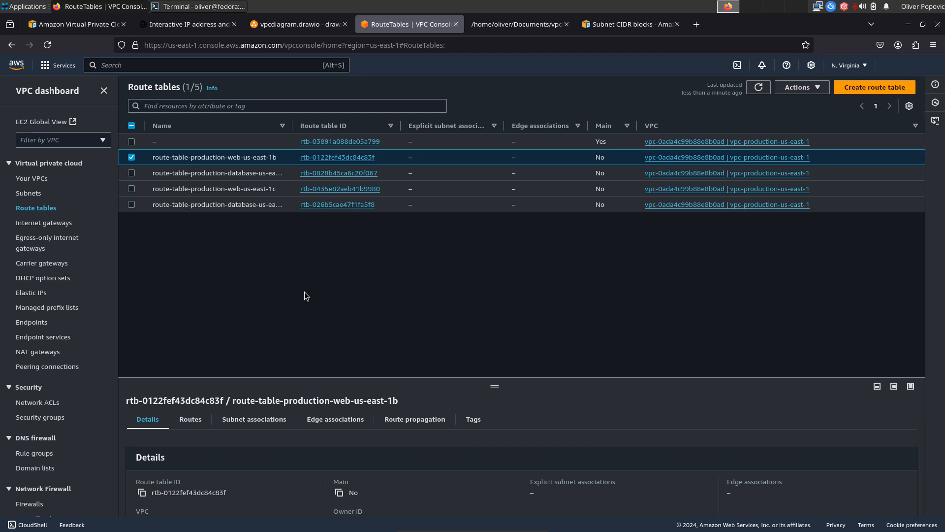
left_click(274, 419)
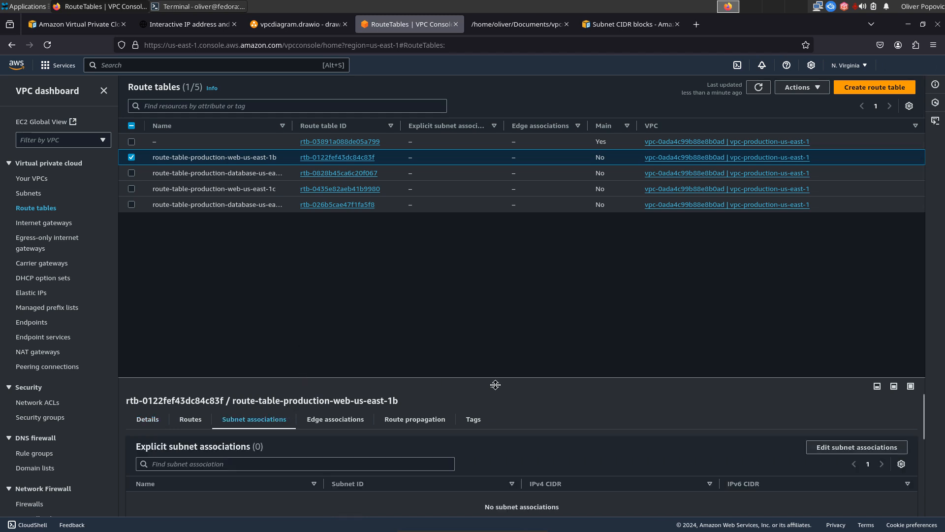
left_click(854, 448)
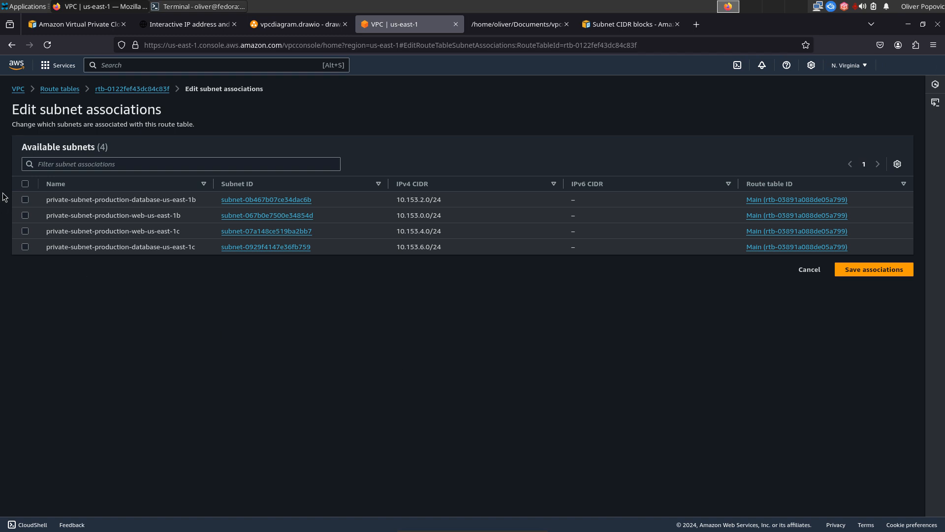
left_click(24, 215)
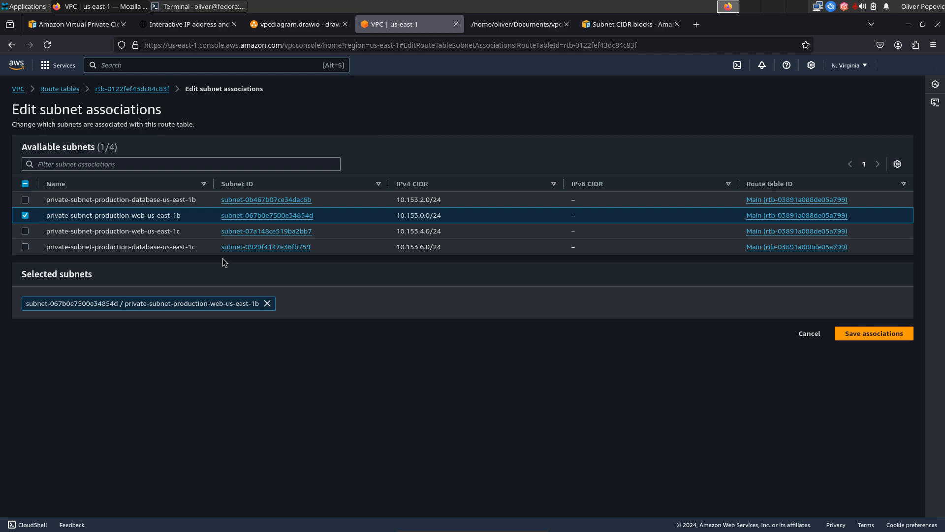
left_click(880, 334)
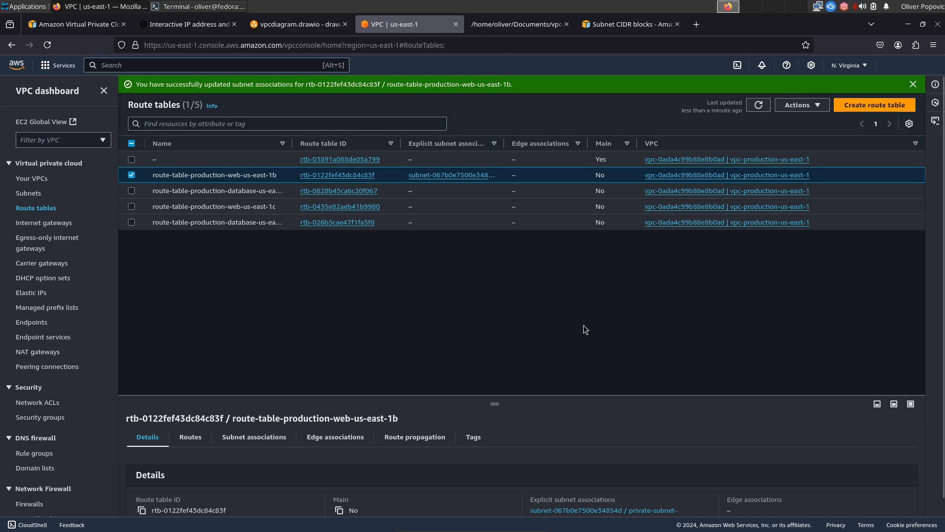
Widen the explicit subnet associations column and associate private-subnet-production-database-us-east-1b with route-table-production-database-us-east-1b.
left_click(131, 190)
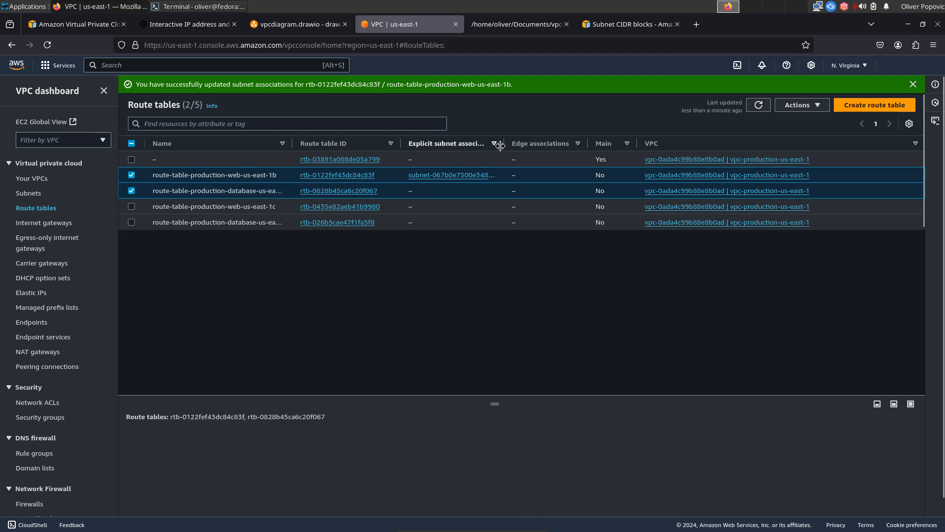
left_click_drag(500, 145, 666, 176)
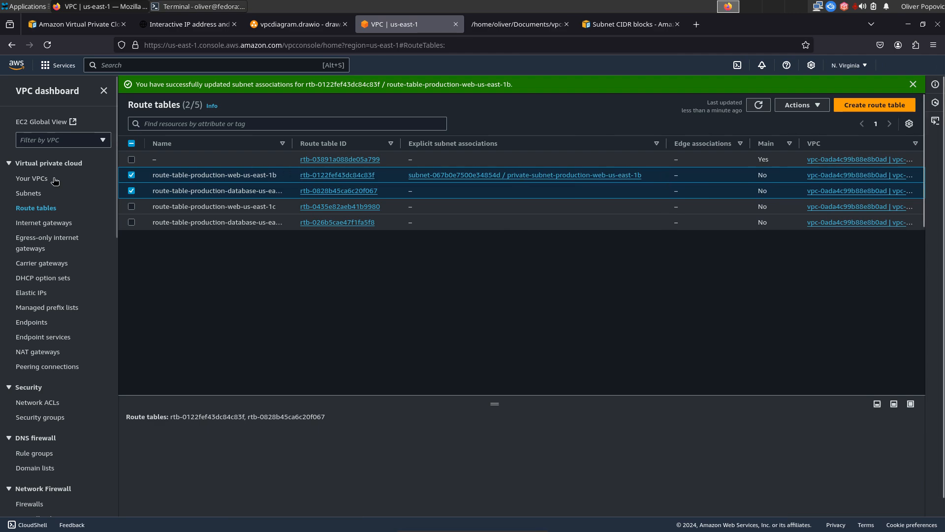
left_click(132, 175)
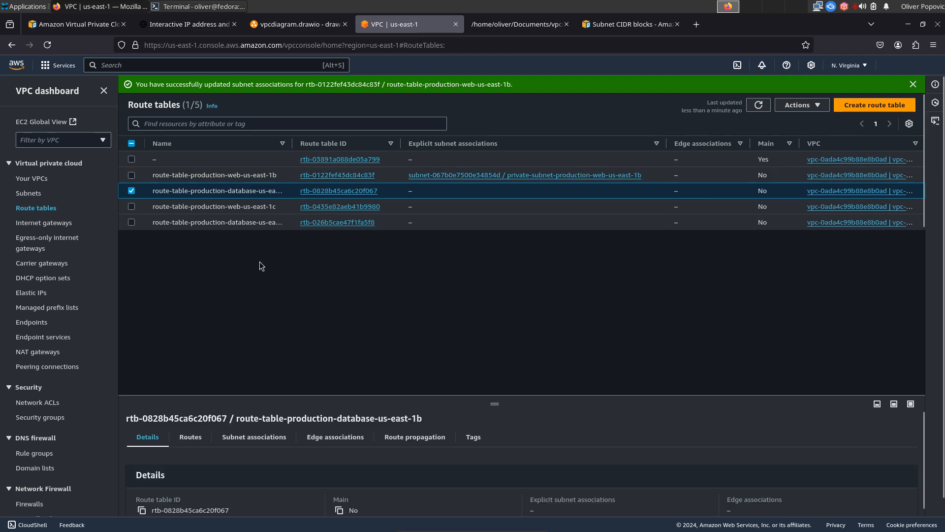
left_click(256, 438)
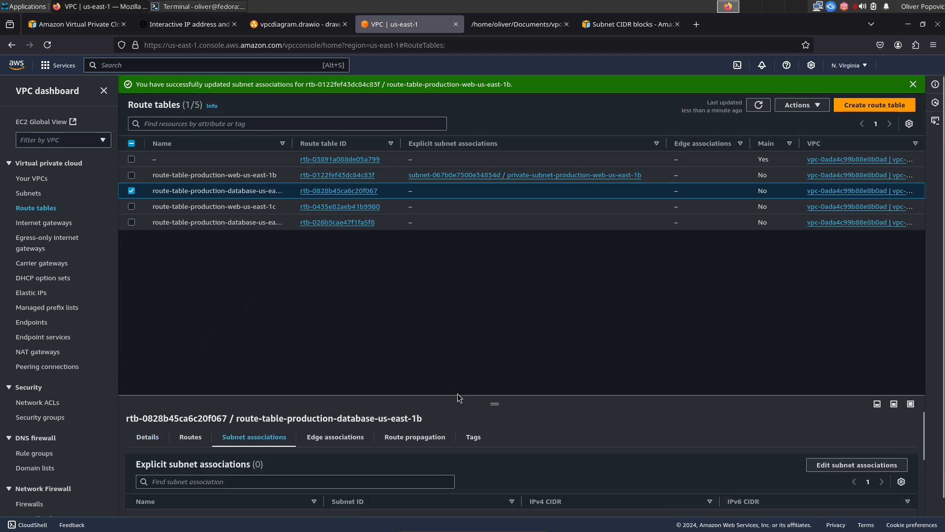
left_click(849, 465)
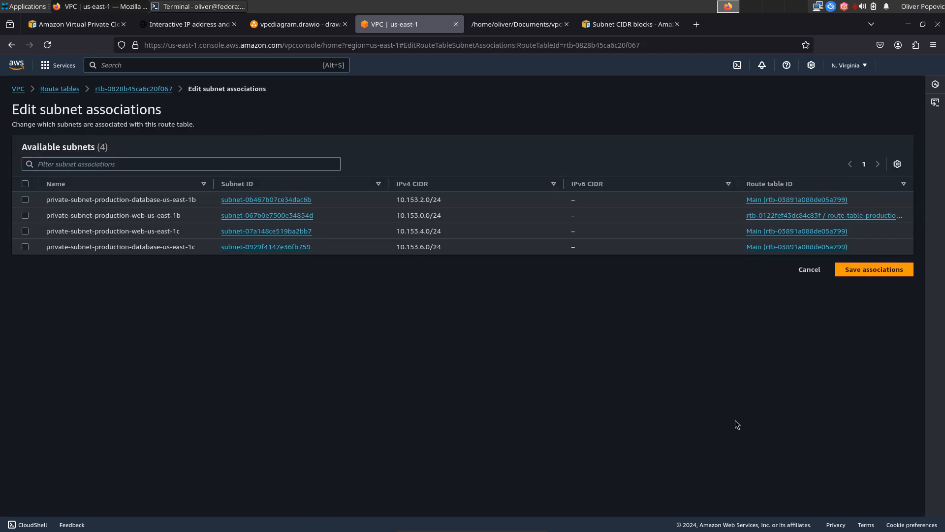
left_click(26, 200)
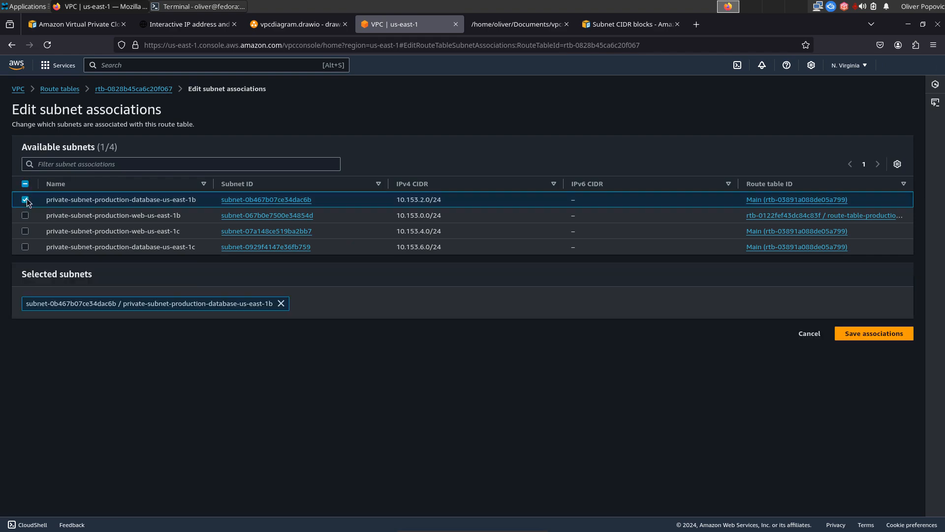
left_click(873, 334)
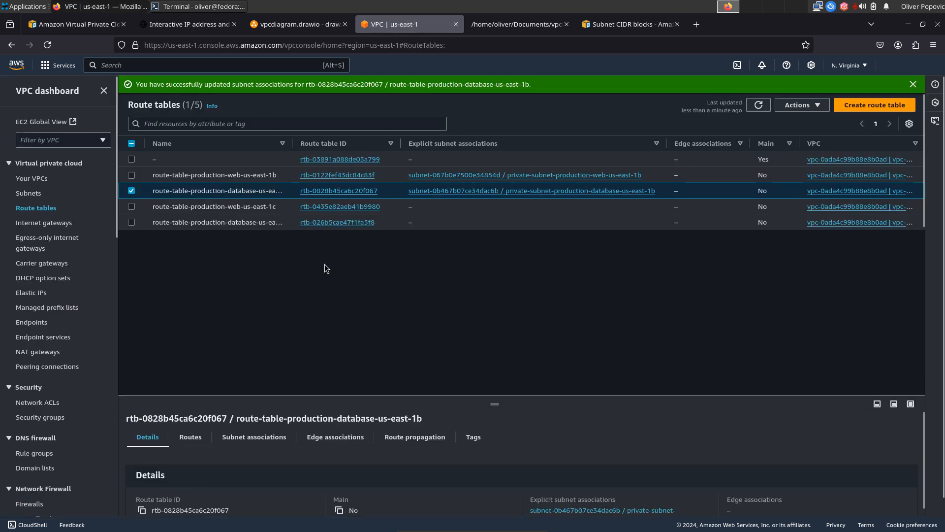
Widen the route table name column and associate private-subnet-production-web-us-east-1c with route-table-production-web-us-east-1c.
left_click(132, 190)
left_click_drag(291, 144, 324, 144)
left_click(132, 206)
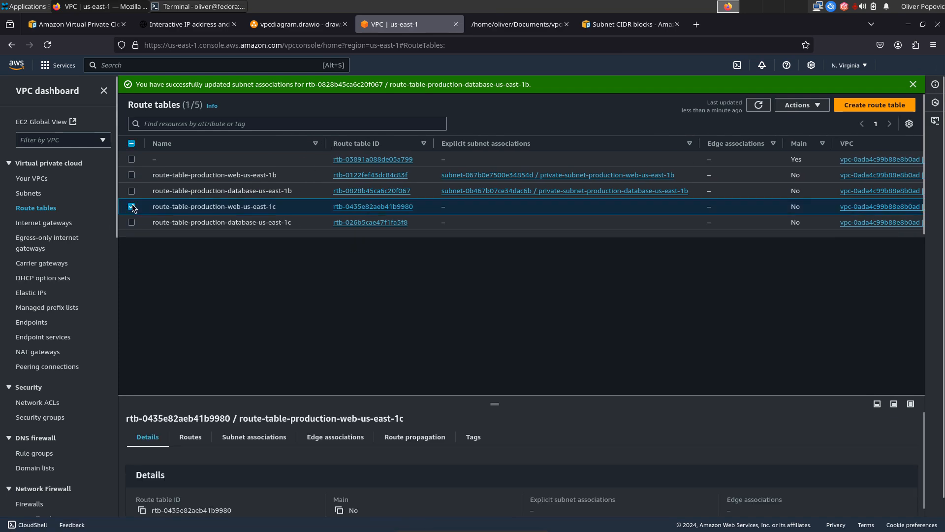
left_click(254, 437)
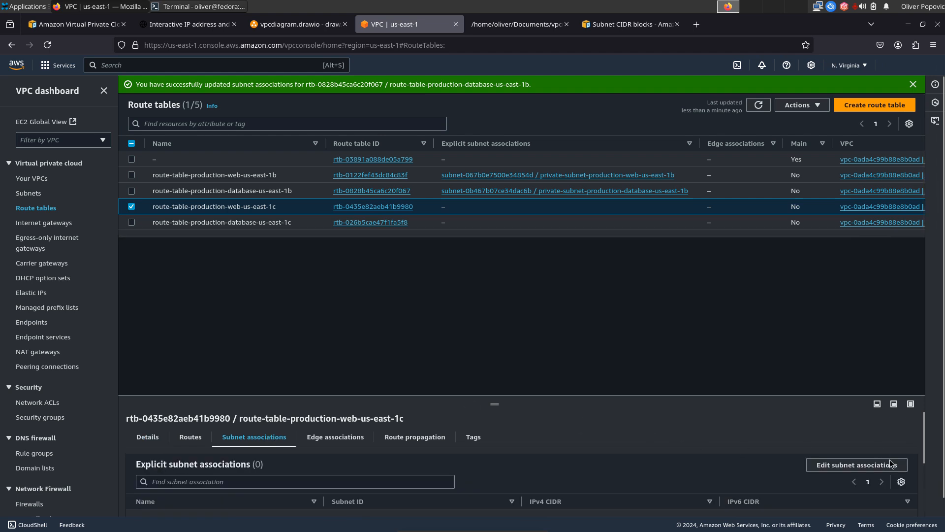
left_click(856, 465)
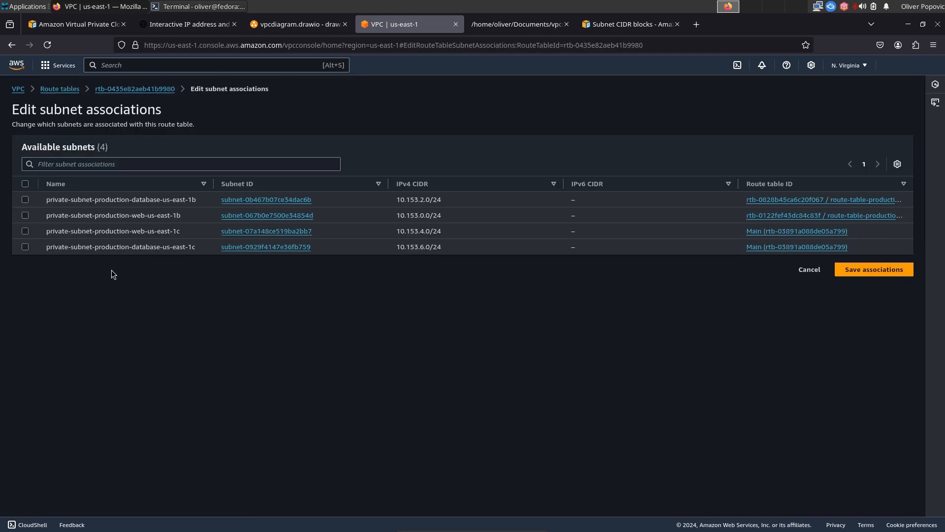
left_click(25, 231)
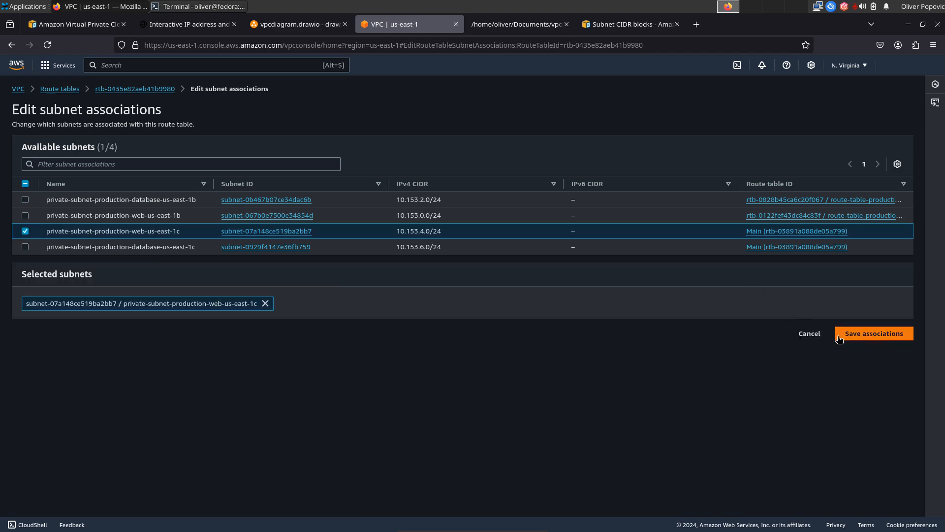
left_click(881, 332)
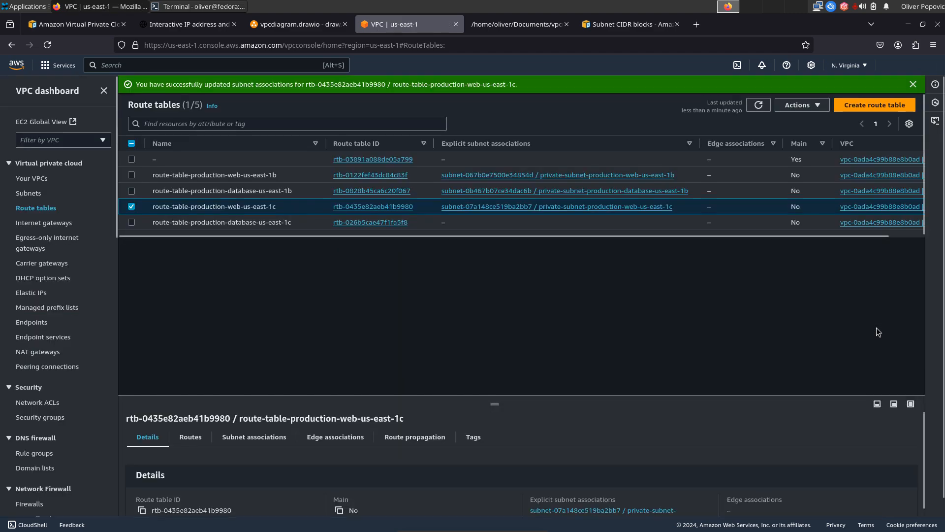
Associate the subnet private-subnet-production-database-us-east-1c with the route table route-table-production-database-us-east-1c.
left_click(131, 207)
left_click(131, 222)
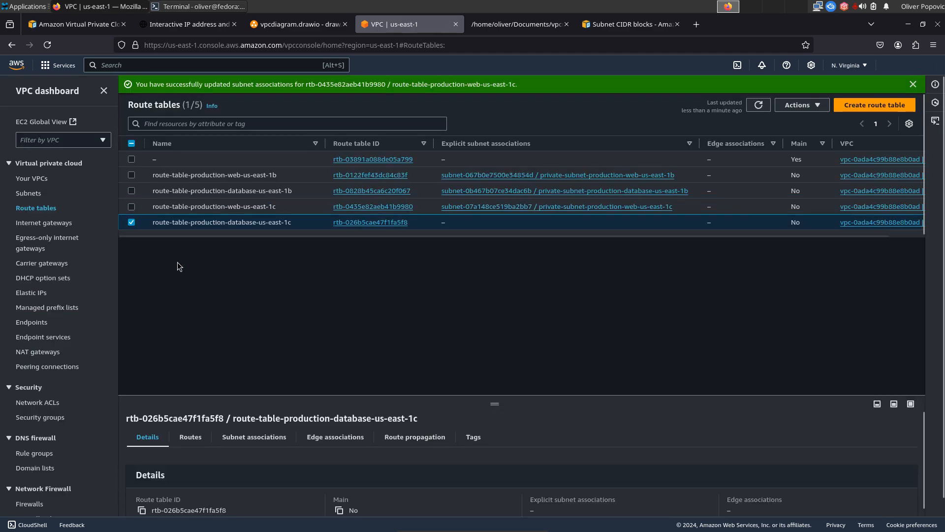
left_click(254, 437)
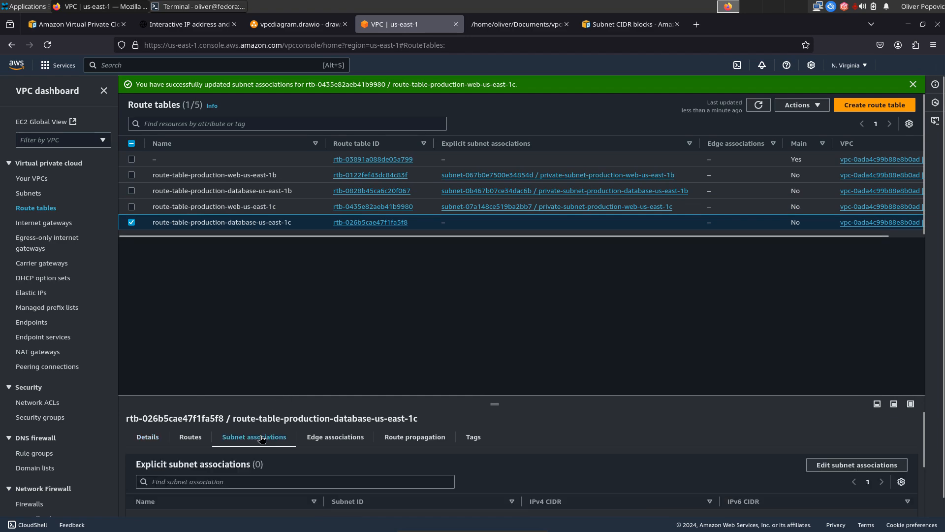
left_click(846, 464)
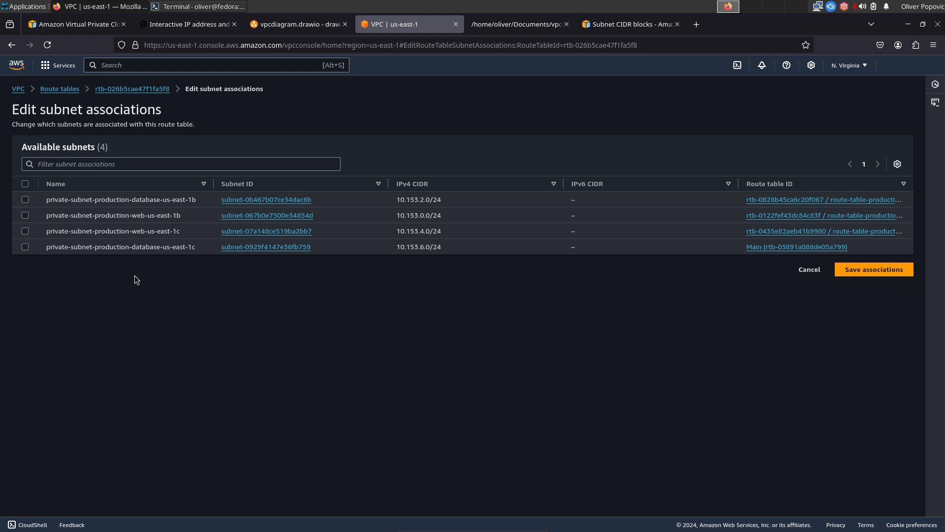
left_click(25, 247)
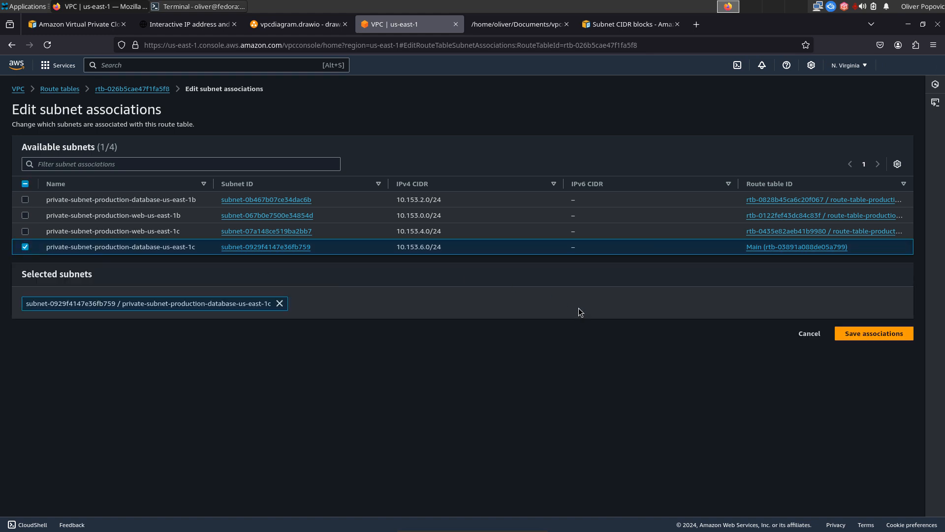
left_click(871, 332)
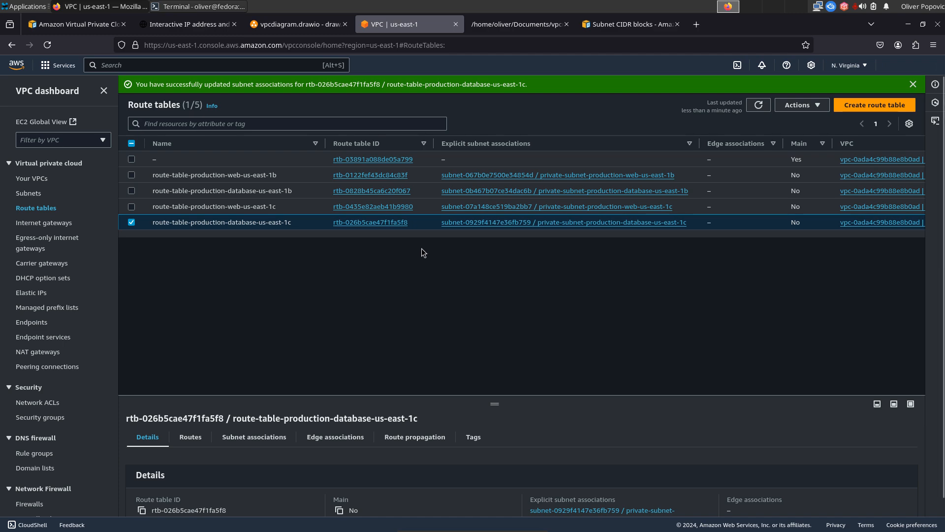
Create a network ACL named nacl-production-web-us-east-1b, copied from vpcnames.txt, in the VPC vpc-production-us-east-1.
left_click(56, 406)
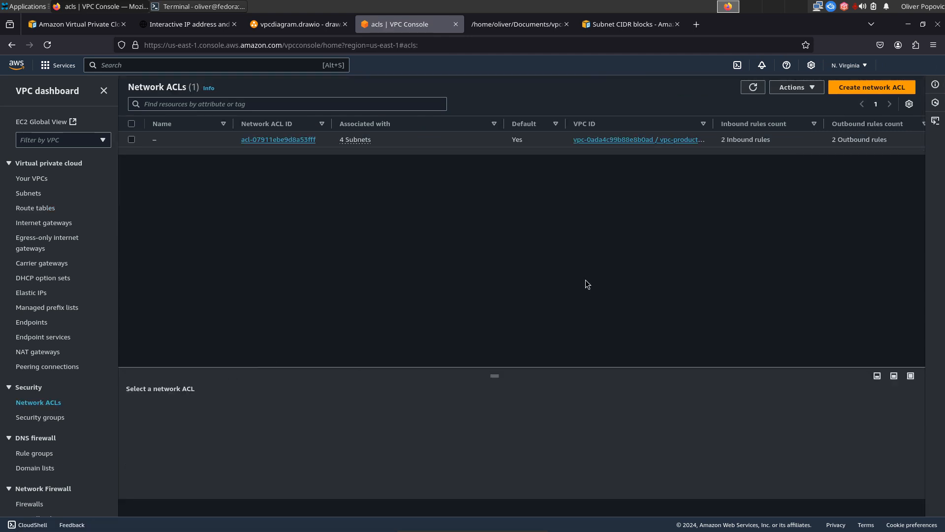
left_click(880, 90)
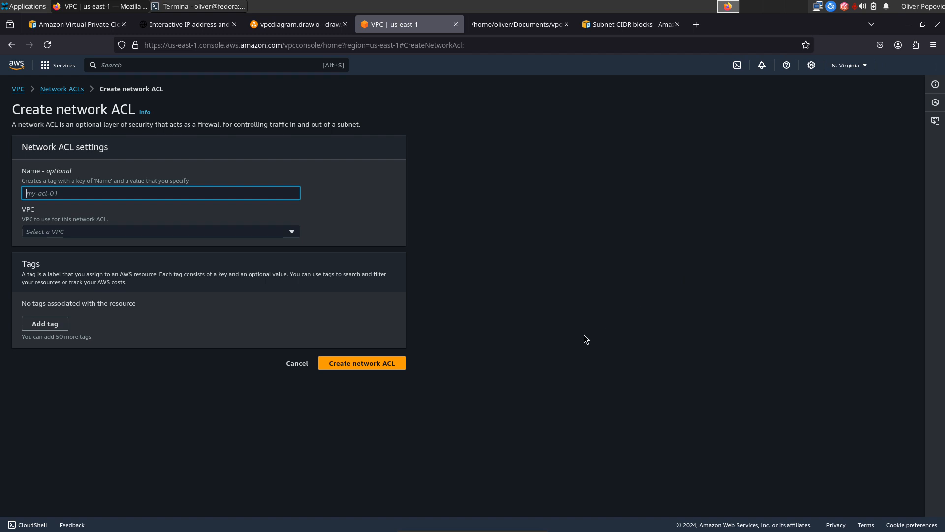
left_click(517, 22)
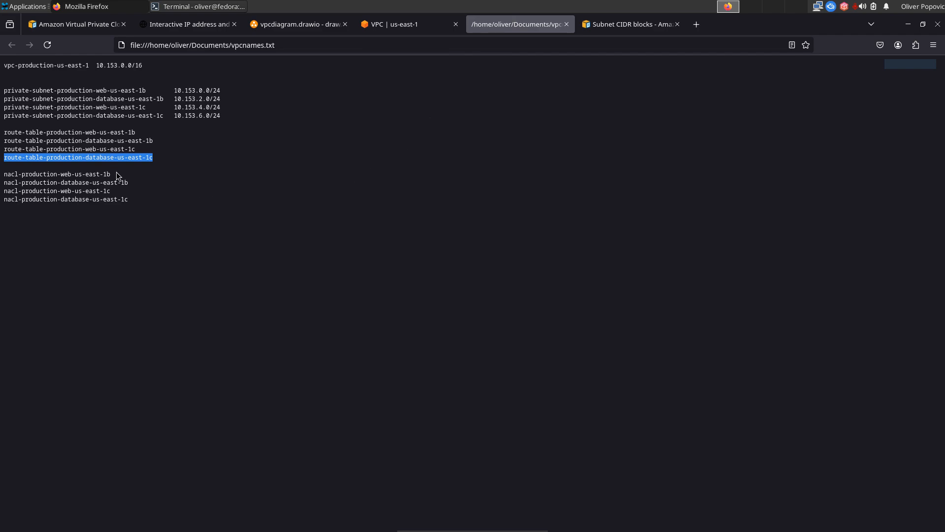
left_click_drag(113, 174, 2, 175)
key("ctrl+c")
left_click(401, 26)
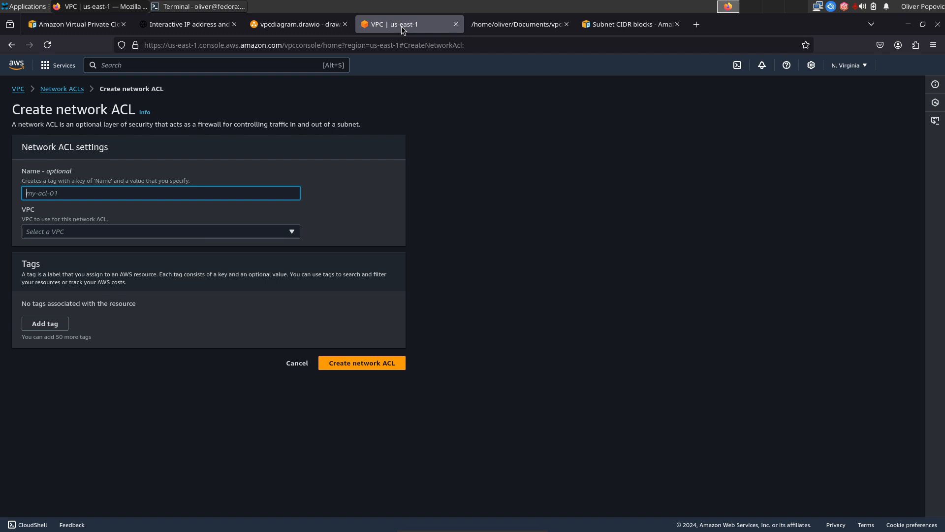
key("ctrl+v")
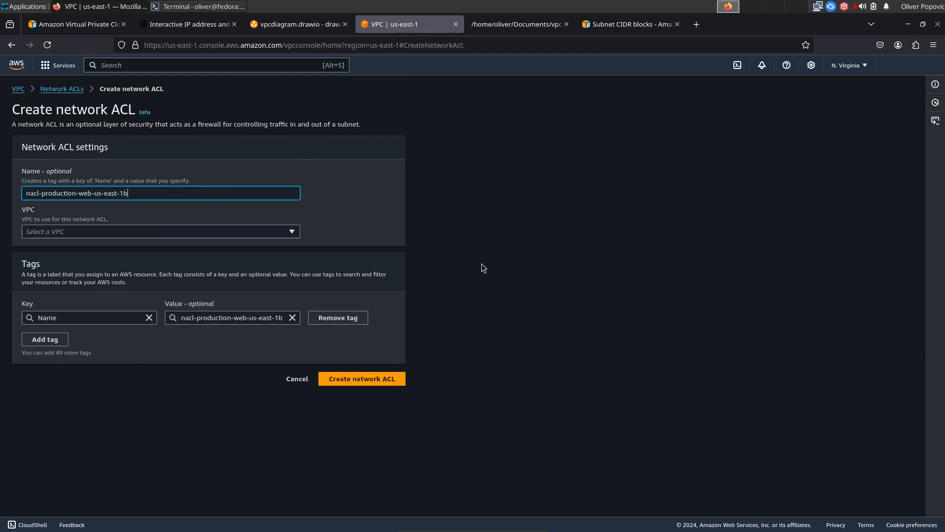
left_click(285, 232)
left_click(276, 257)
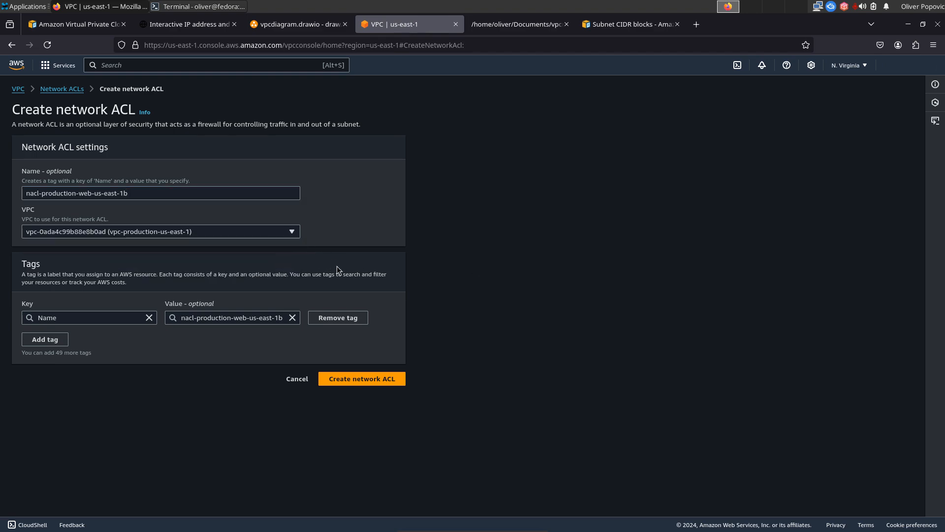
left_click(371, 382)
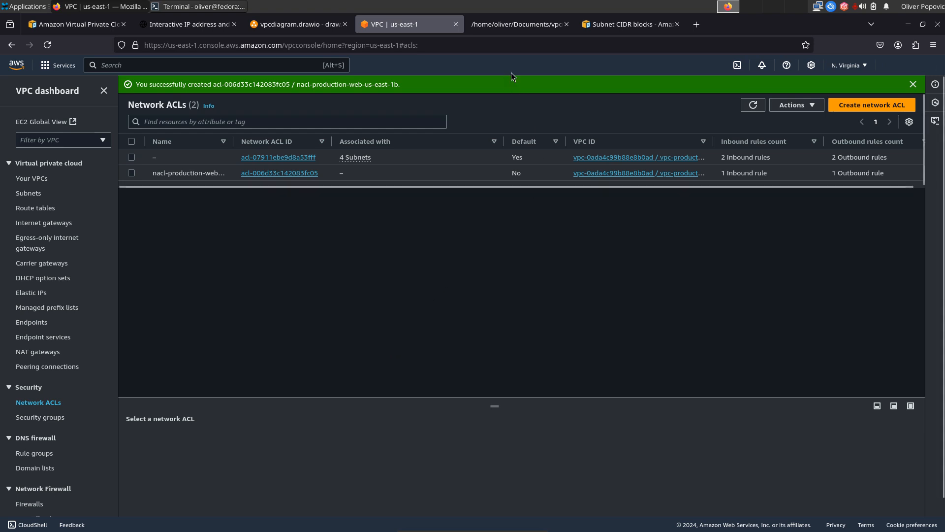
Create a network ACL named nacl-production-database-us-east-1b, copied from vpcnames.txt, in the VPC vpc-production-us-east-1.
left_click(517, 24)
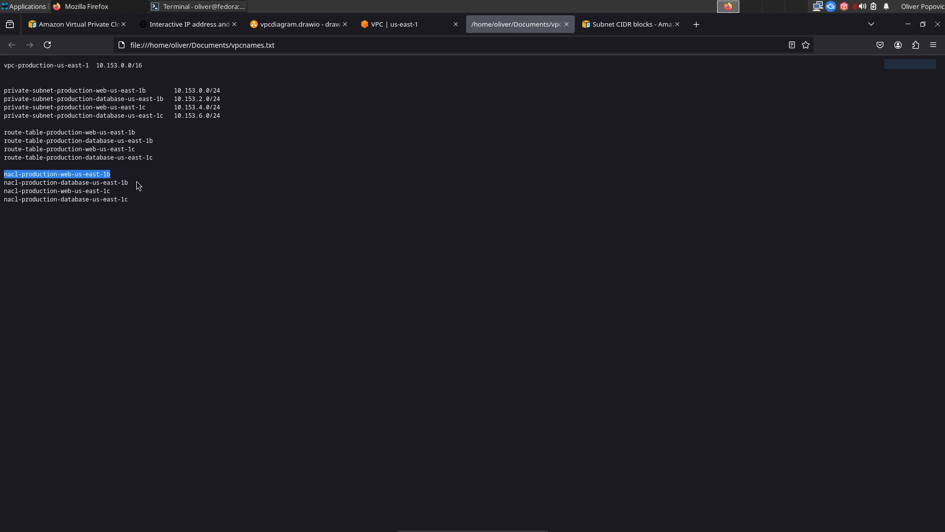
left_click_drag(137, 182, 1, 187)
key("ctrl+c")
left_click(389, 24)
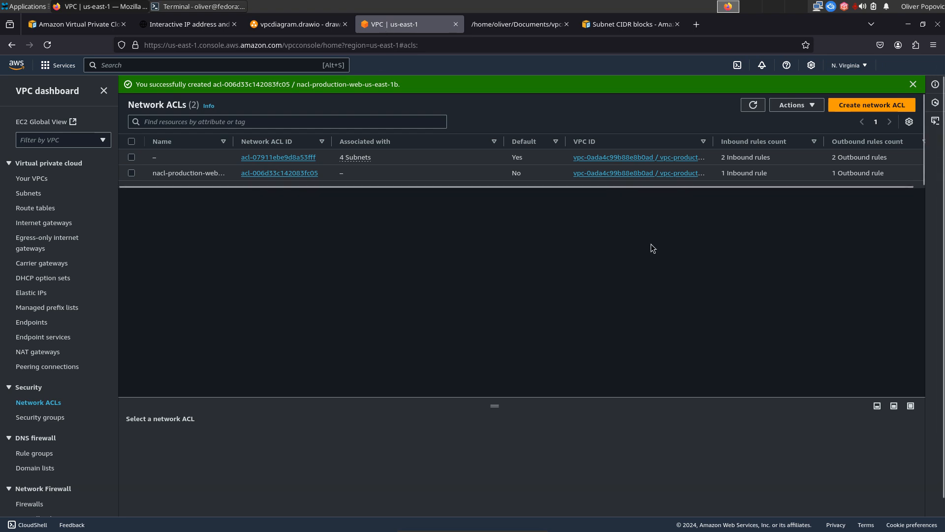
left_click(872, 105)
key("ctrl+v")
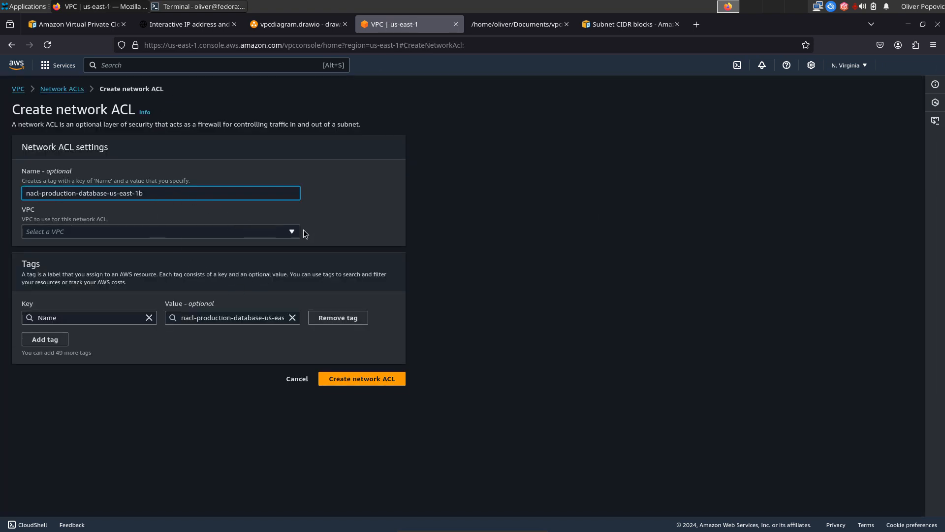
left_click(291, 232)
left_click(242, 268)
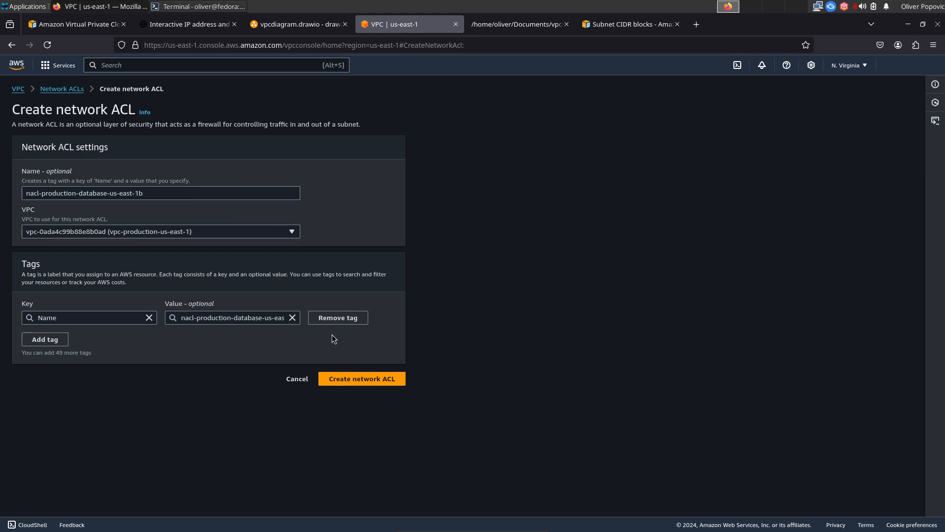
left_click(373, 381)
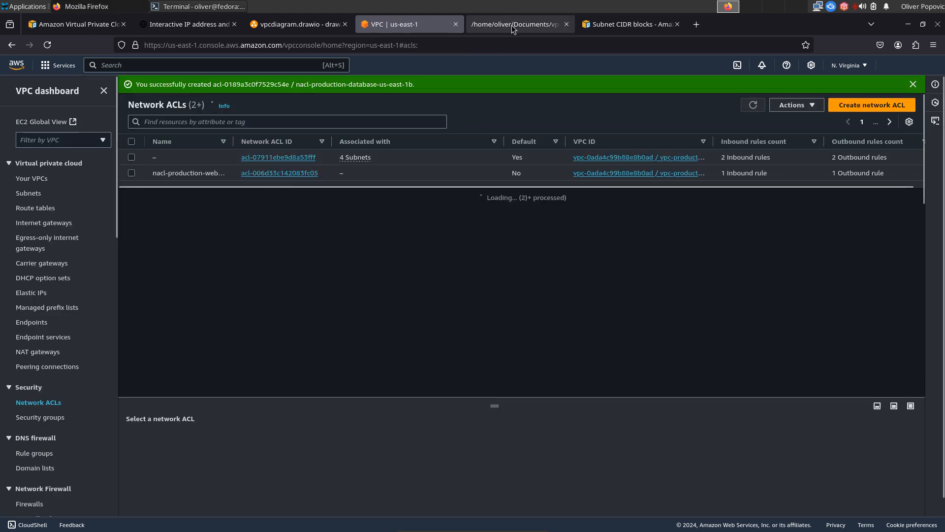
Create a network ACL named nacl-production-web-us-east-1c, copied from vpcnames.txt, in the VPC vpc-production-us-east-1.
left_click(512, 25)
left_click_drag(113, 192, 2, 192)
key("ctrl+c")
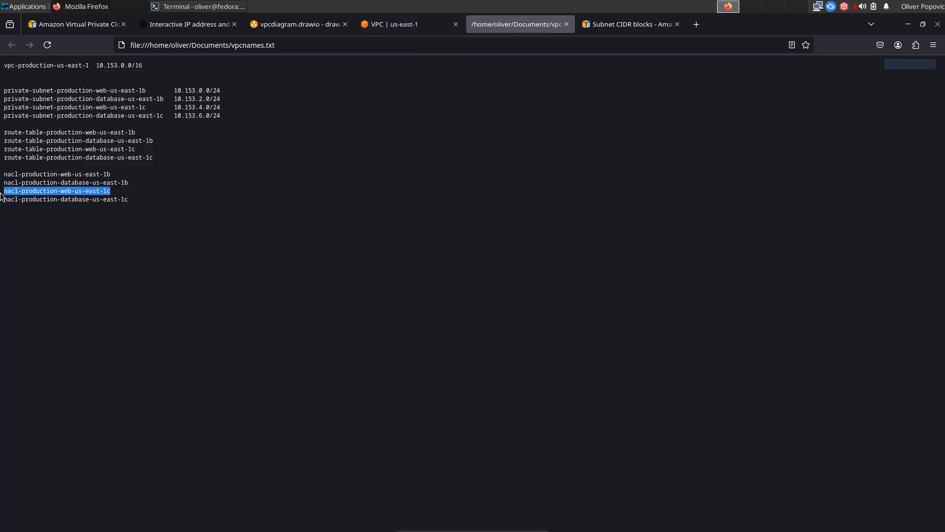
left_click(401, 23)
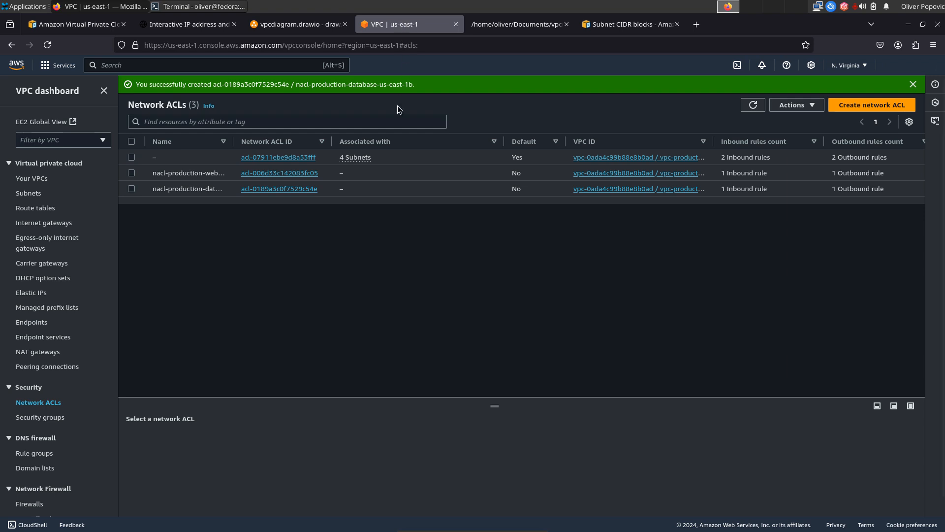
left_click(870, 106)
left_click(177, 193)
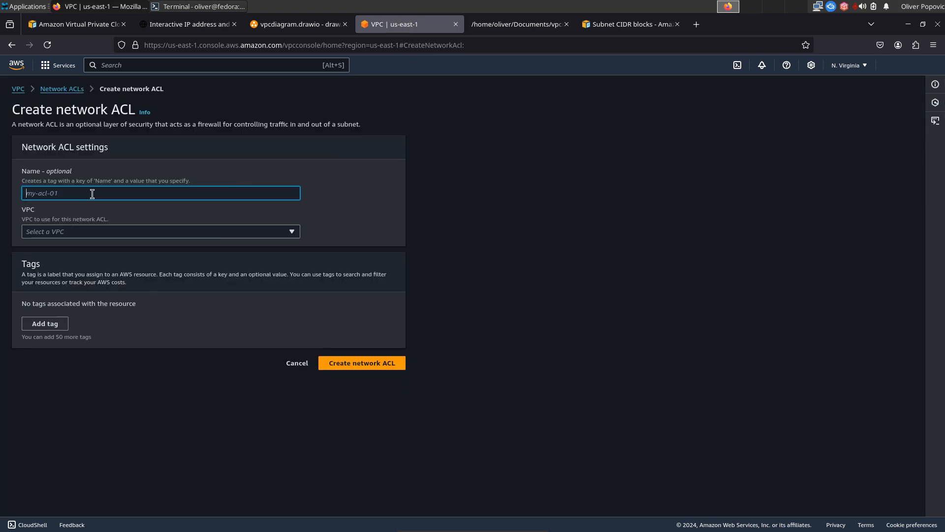
key("ctrl+v")
left_click(292, 232)
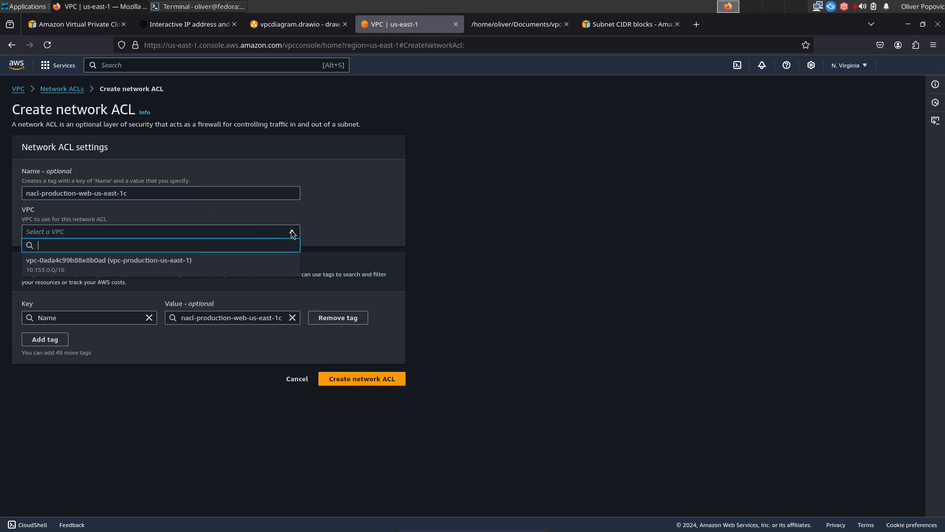
left_click(245, 266)
left_click(364, 377)
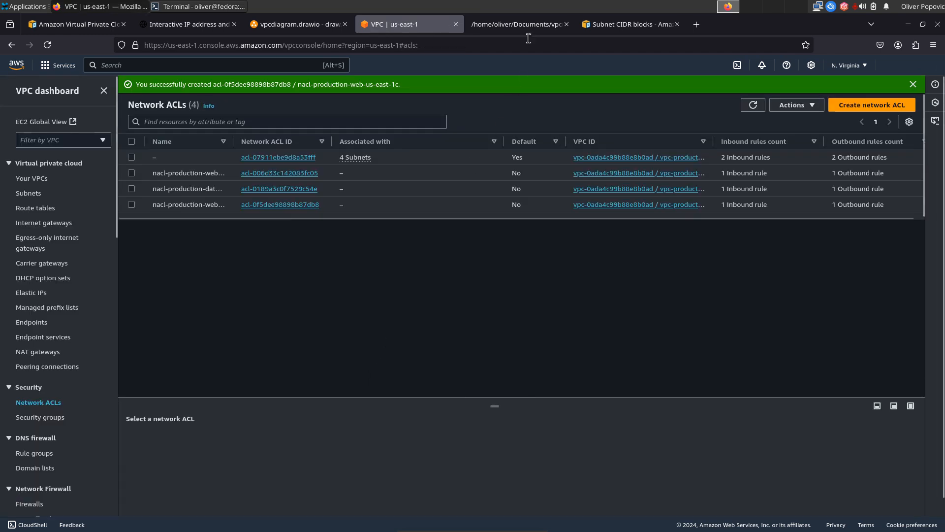
Create a network ACL named nacl-production-database-us-east-1c, copied from vpcnames.txt, in the VPC vpc-production-us-east-1.
left_click(523, 26)
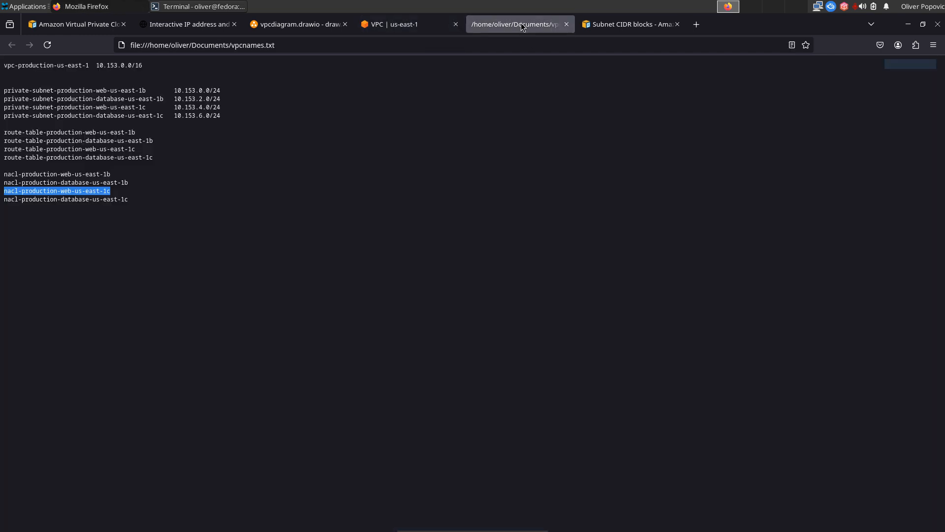
left_click_drag(134, 202, 2, 203)
key("ctrl+c")
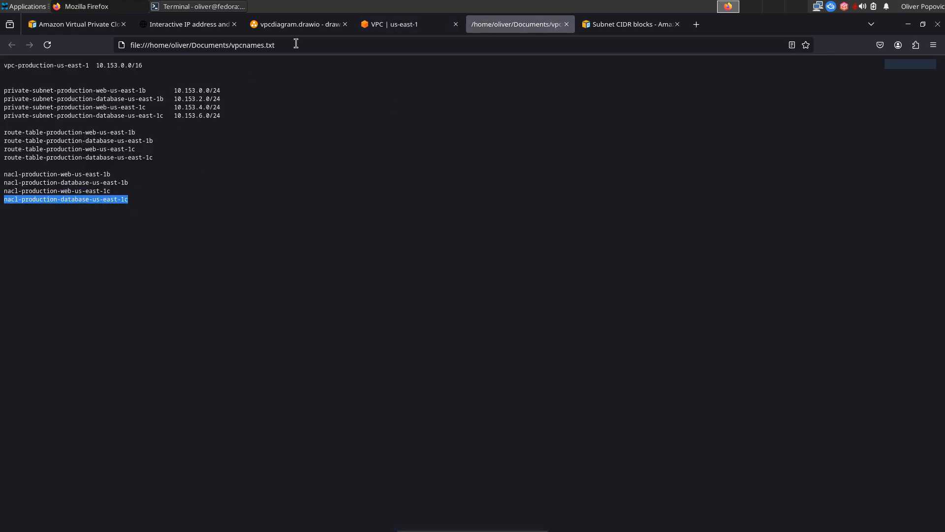
left_click(394, 24)
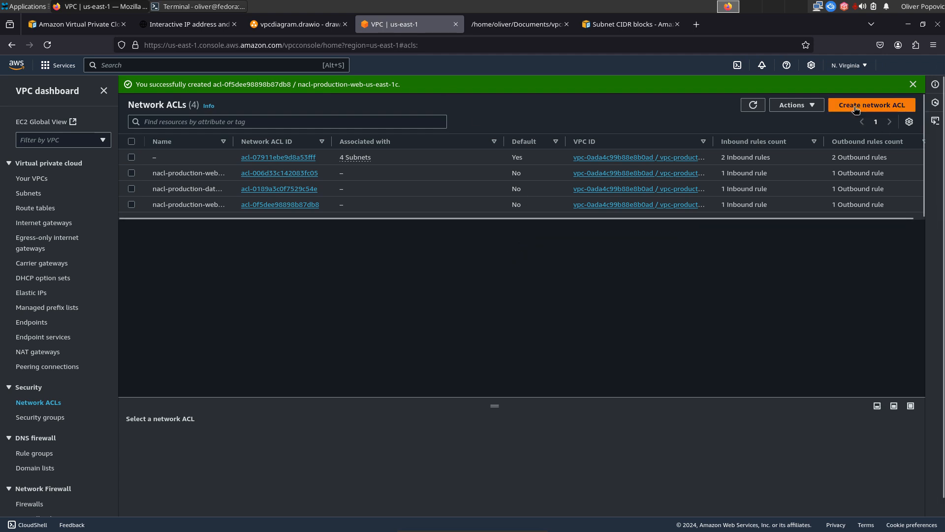
left_click(871, 105)
key("ctrl+v")
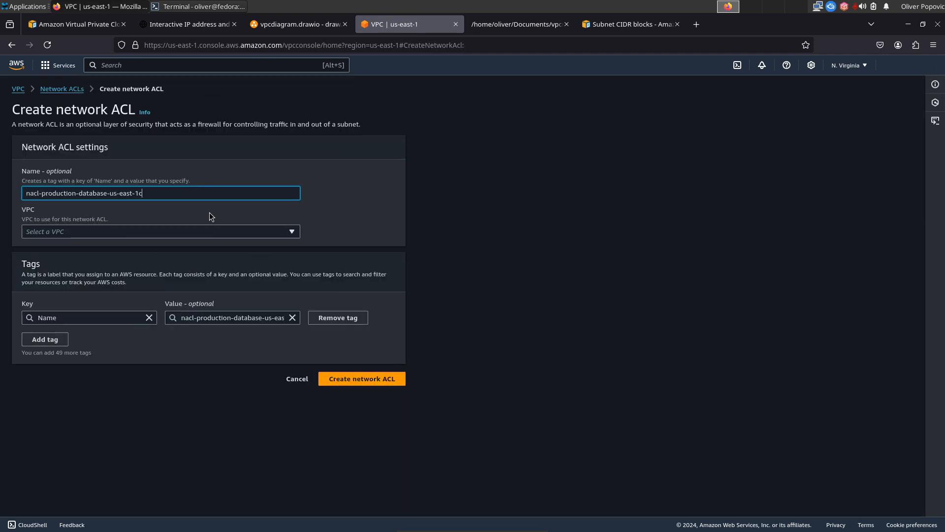
left_click(283, 231)
left_click(246, 262)
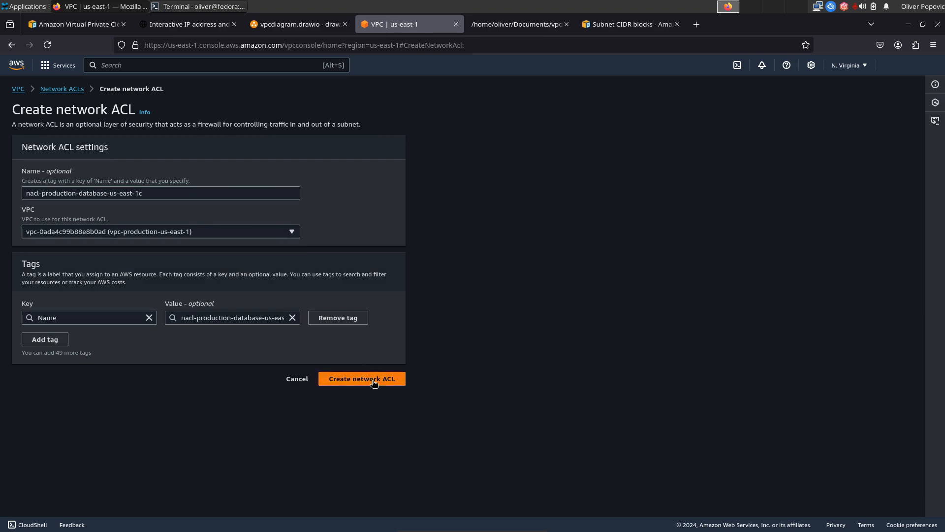
left_click(373, 379)
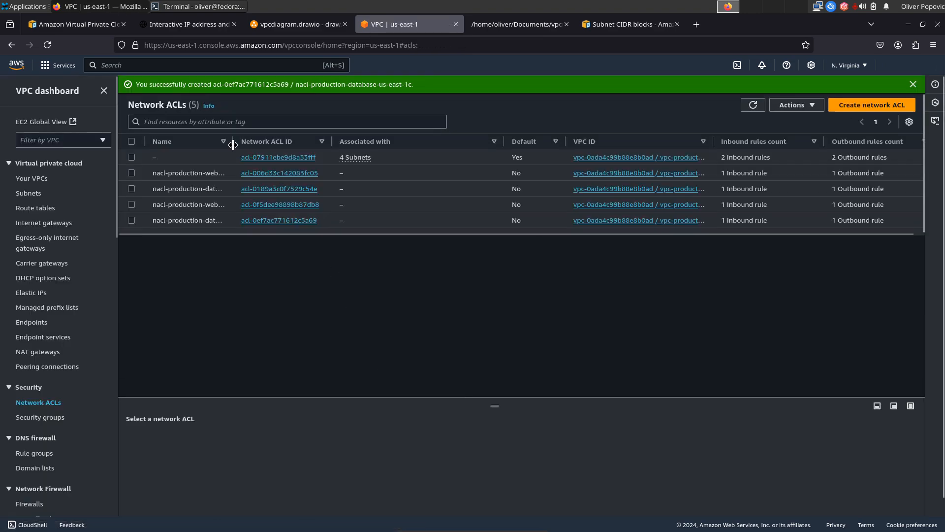
Widen the name and VPC ID columns of the network ACL list to show the full names.
left_click_drag(261, 146, 320, 152)
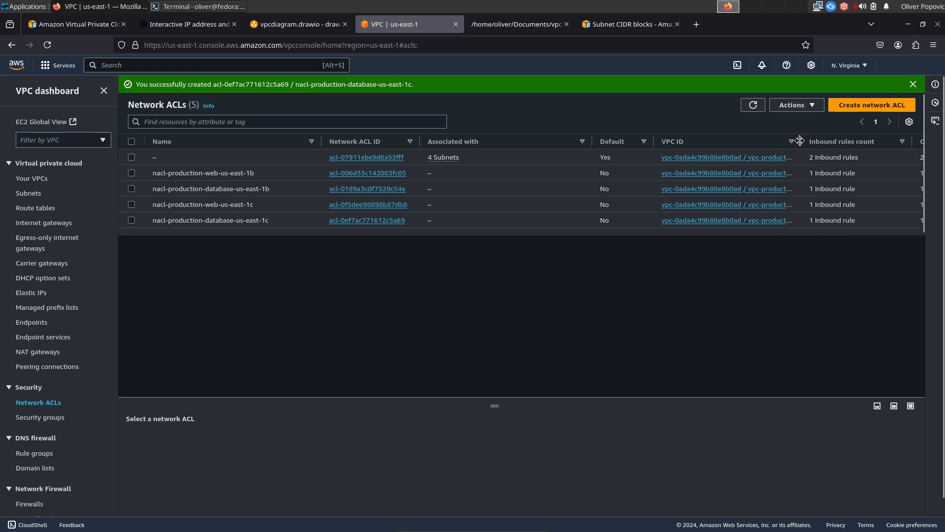
left_click_drag(801, 143, 850, 146)
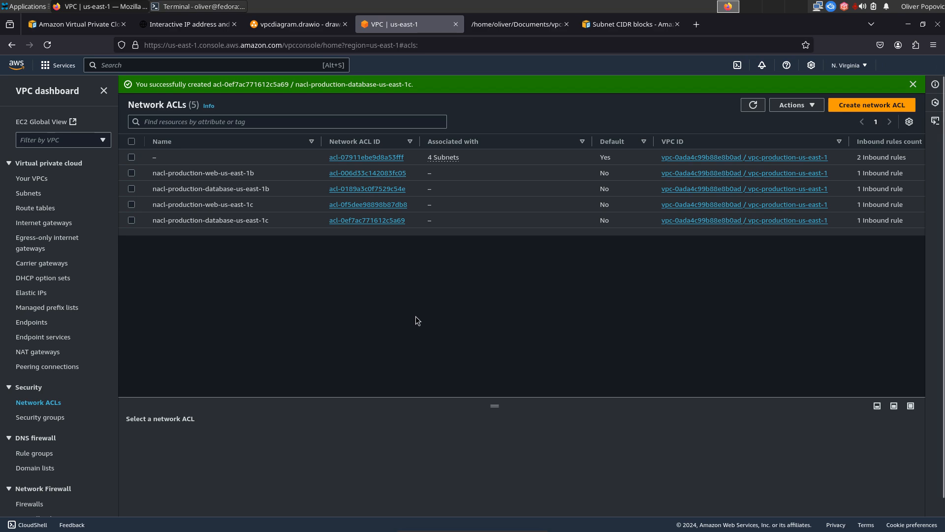
Associate the network ACL nacl-production-web-us-east-1b with the subnet private-subnet-production-web-us-east-1b and save the change.
left_click(131, 173)
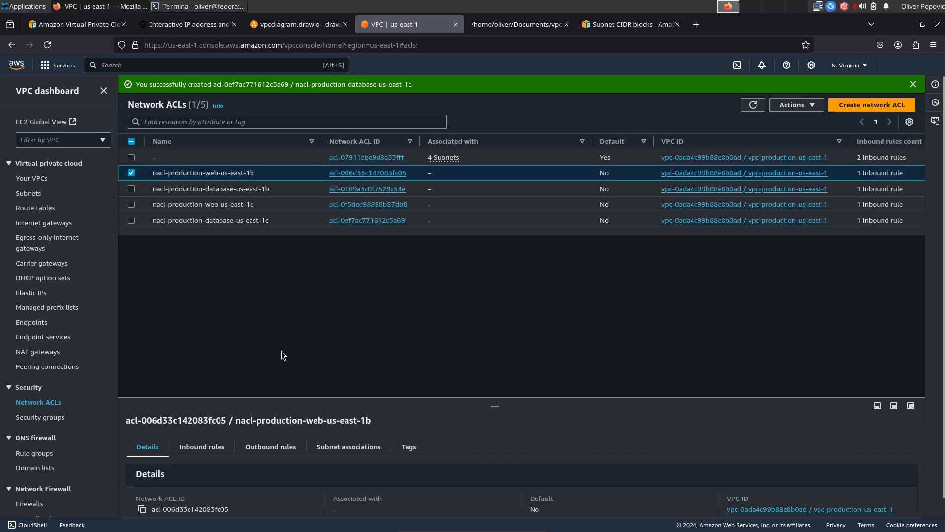
left_click(342, 444)
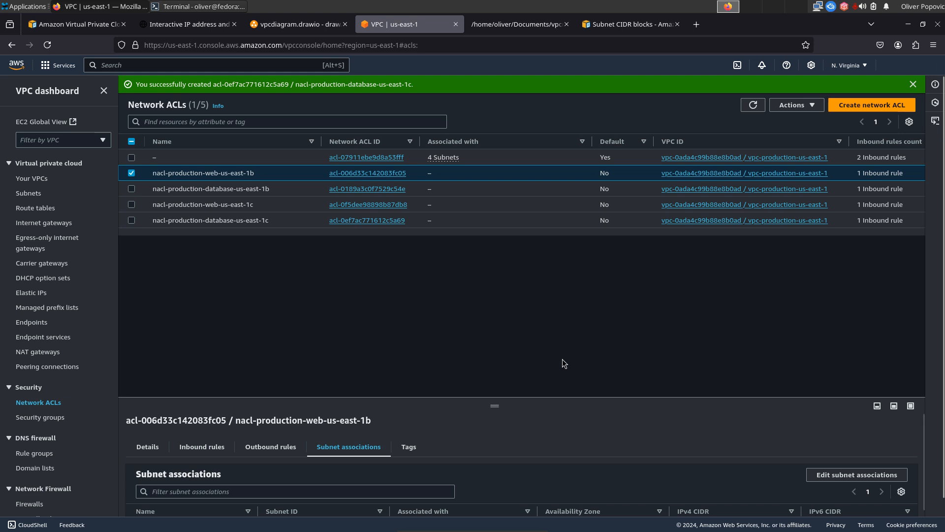
left_click(845, 476)
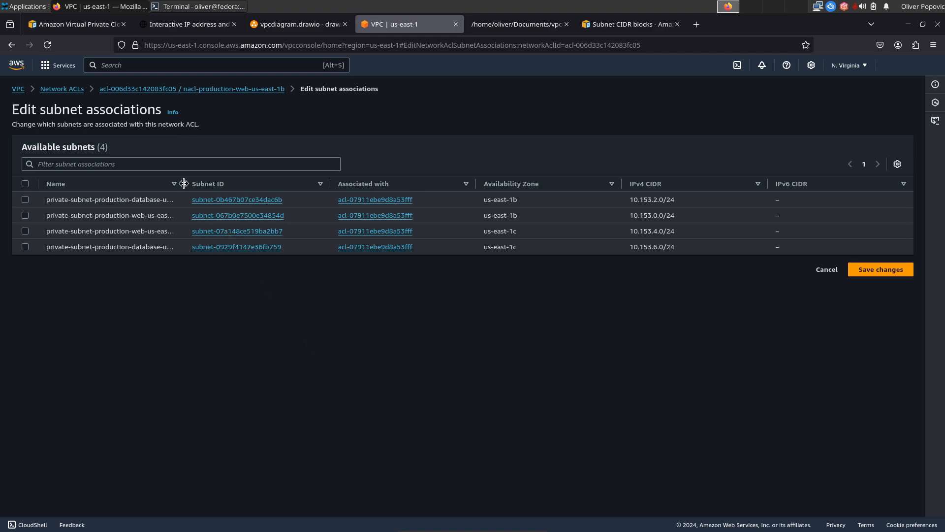
left_click_drag(184, 183, 237, 187)
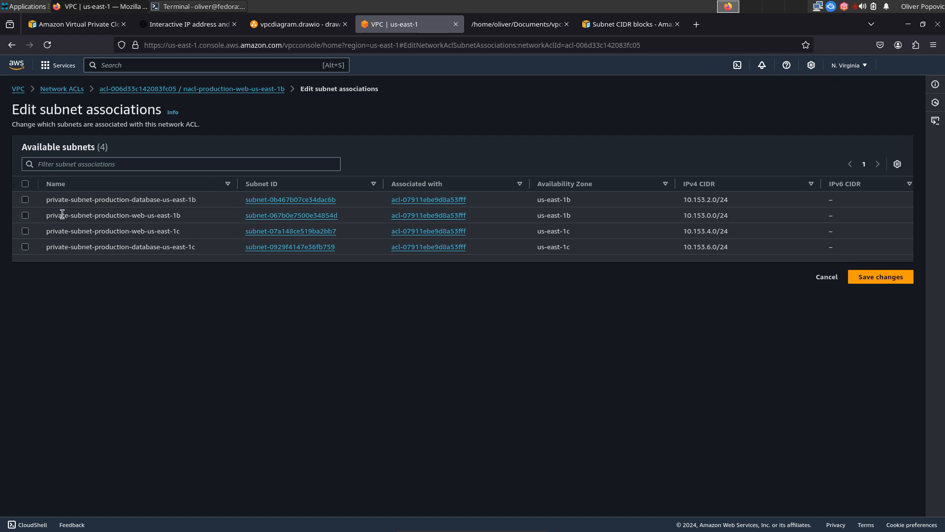
left_click(26, 216)
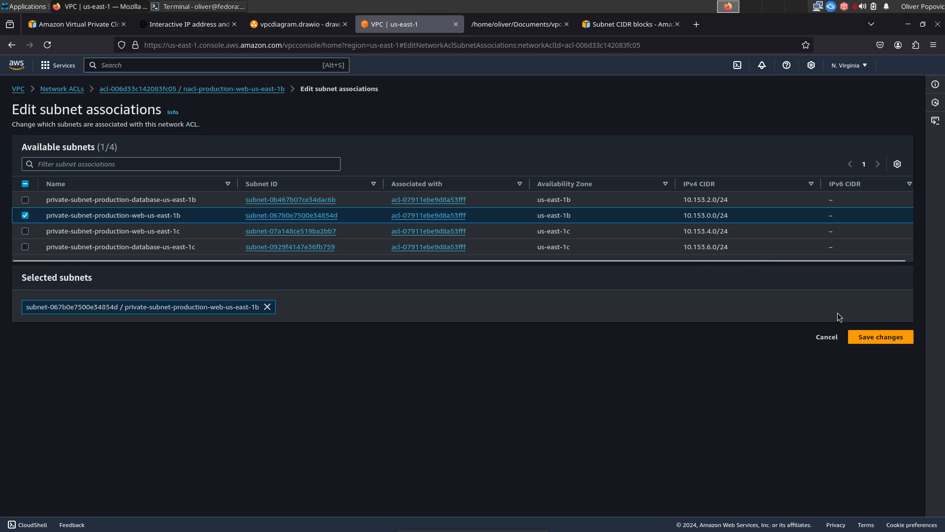
left_click(883, 343)
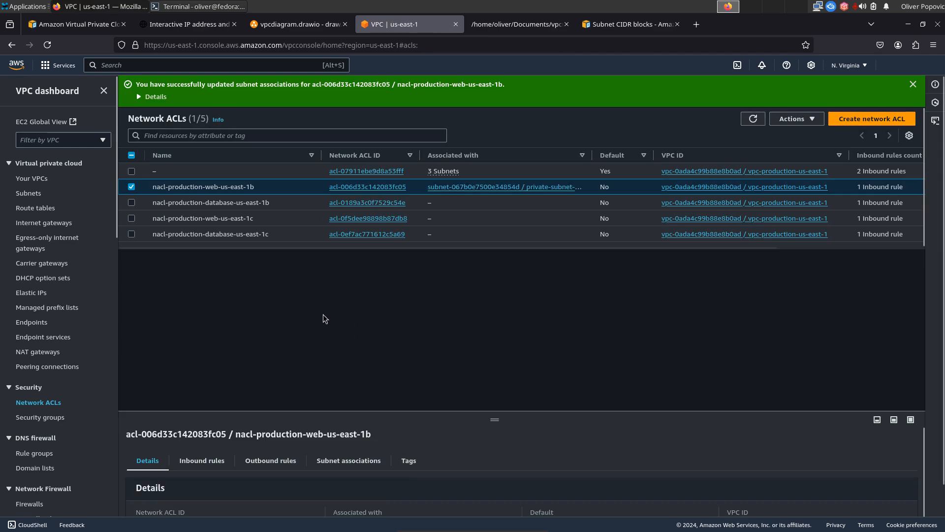
Associate the network ACL nacl-production-database-us-east-1b with the subnet private-subnet-production-database-us-east-1b and save the change.
left_click(132, 187)
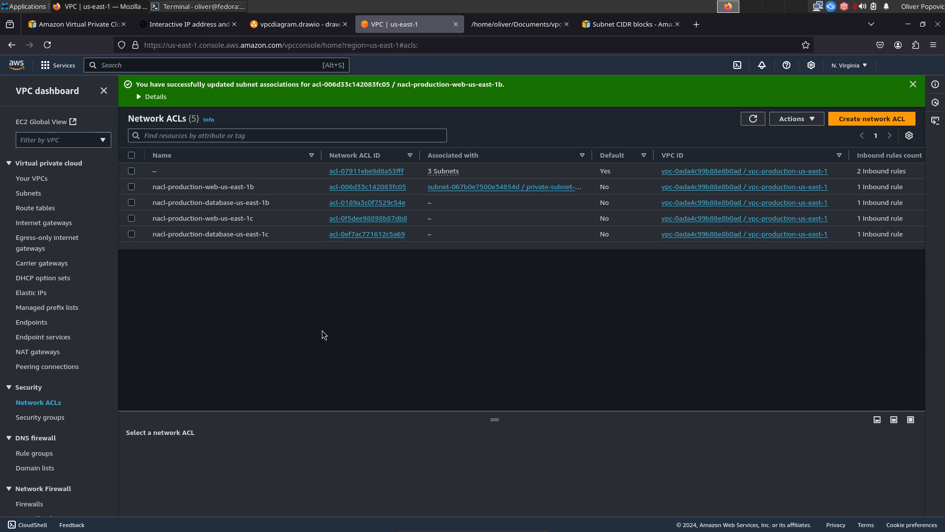
left_click(131, 203)
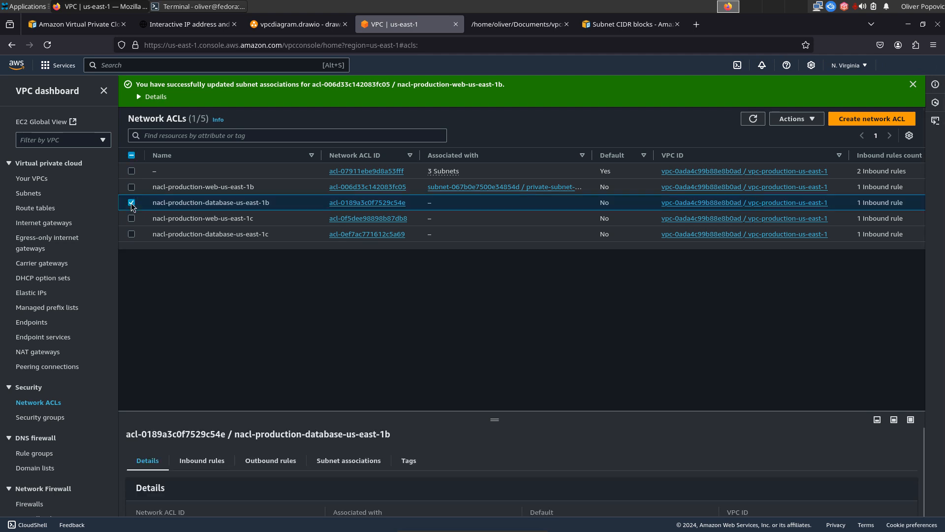
left_click(347, 461)
left_click(870, 487)
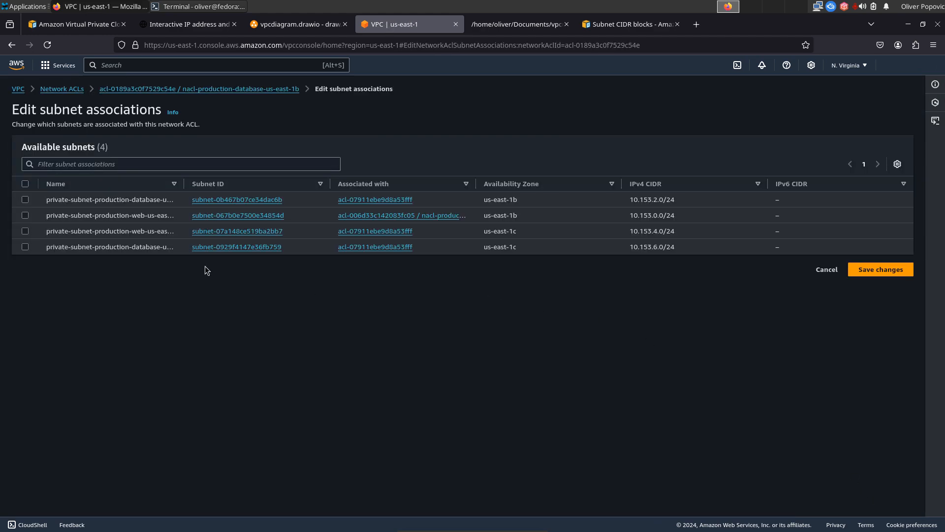
left_click_drag(185, 184, 242, 184)
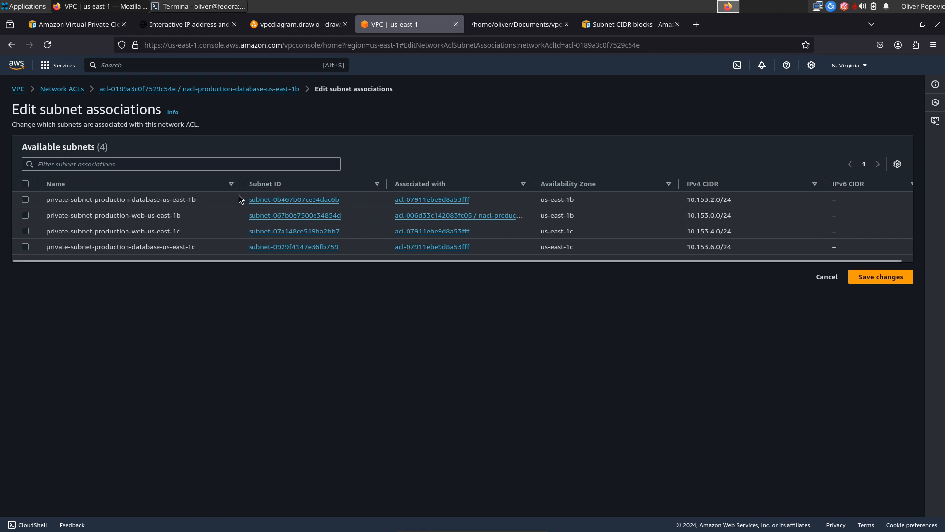
left_click(26, 200)
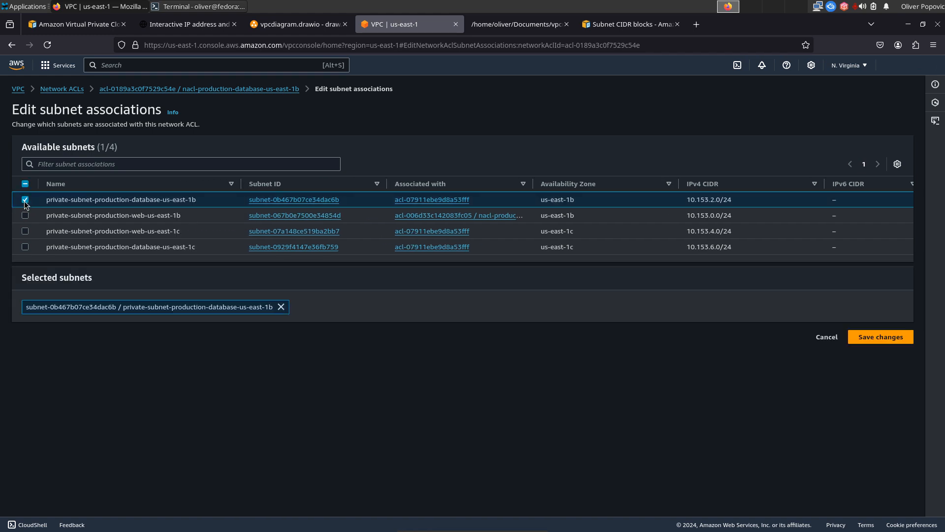
left_click(877, 337)
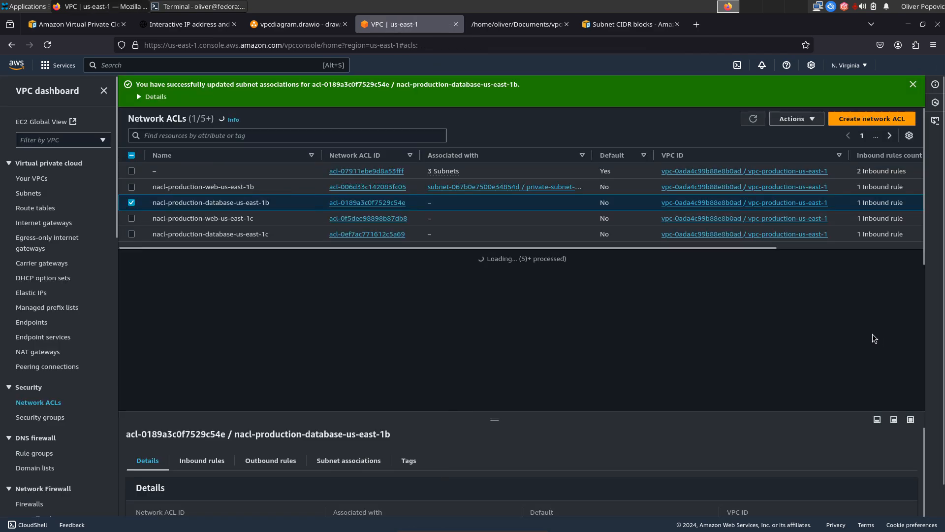
Associate the network ACL nacl-production-web-us-east-1c with the subnet private-subnet-production-web-us-east-1c and save the change.
left_click(135, 209)
left_click(134, 220)
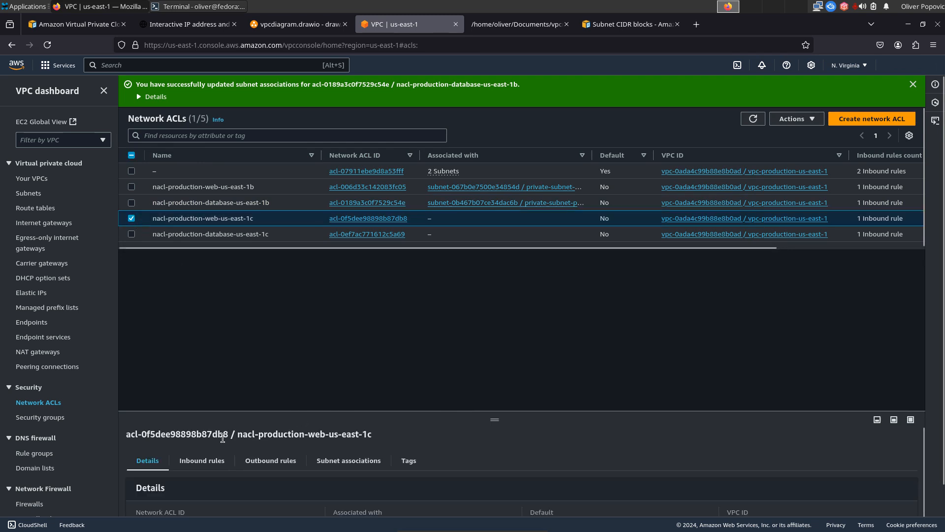
left_click(328, 461)
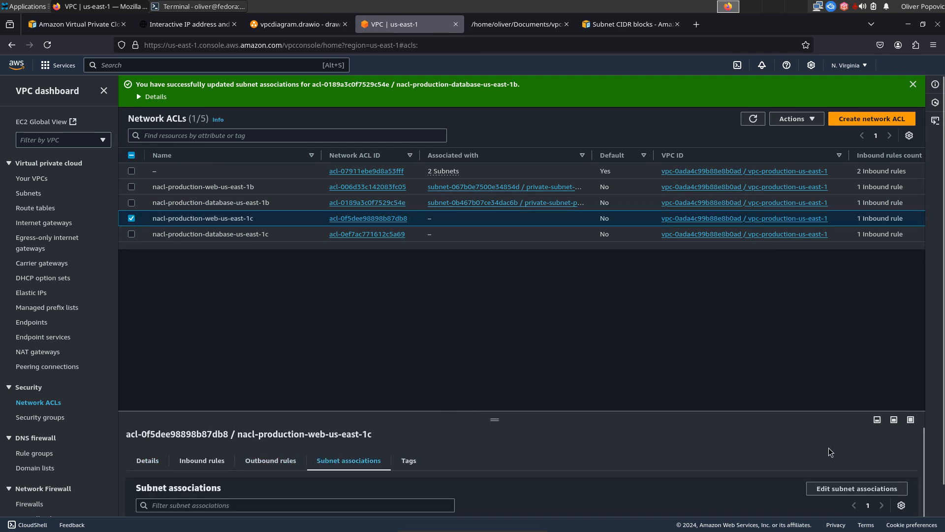
left_click(858, 488)
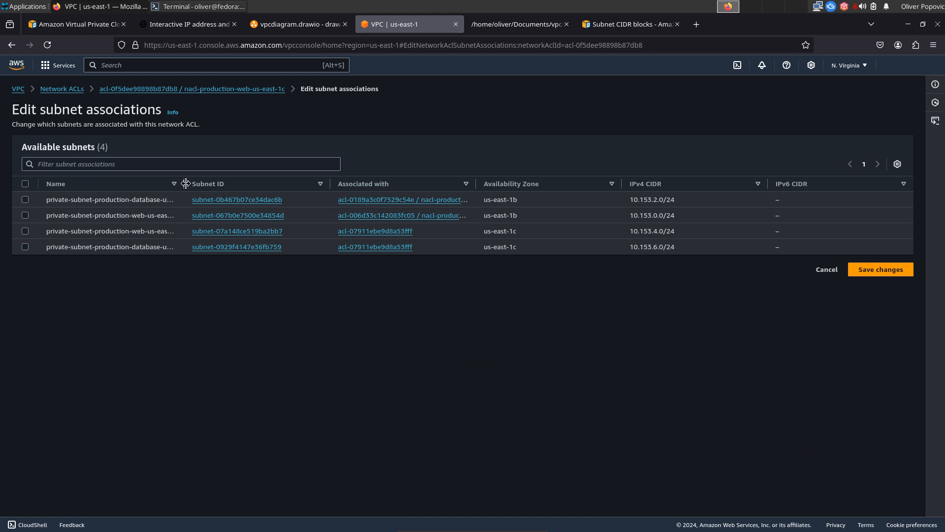
left_click_drag(184, 184, 246, 199)
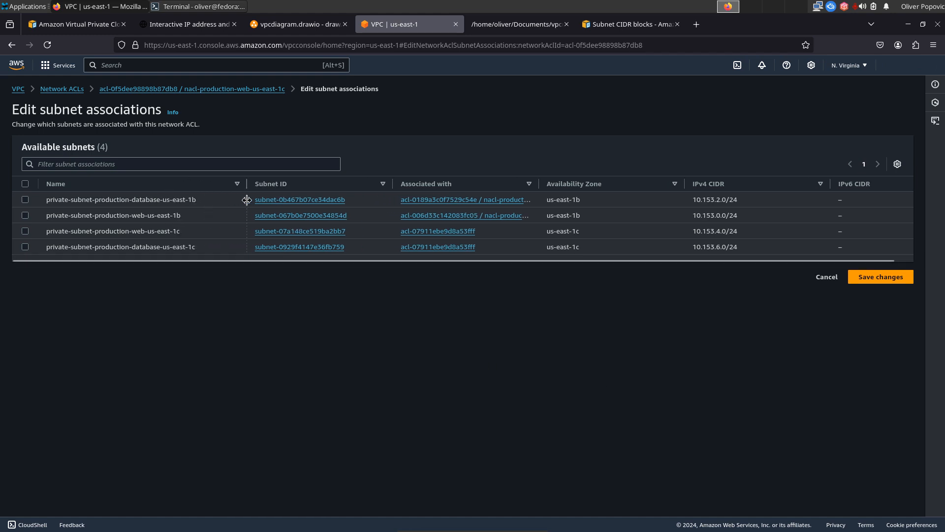
left_click(25, 231)
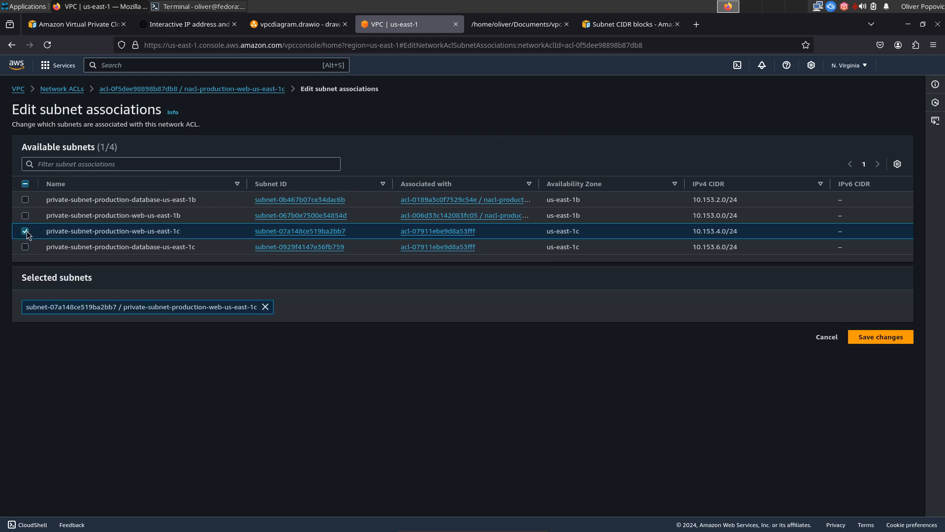
left_click(889, 337)
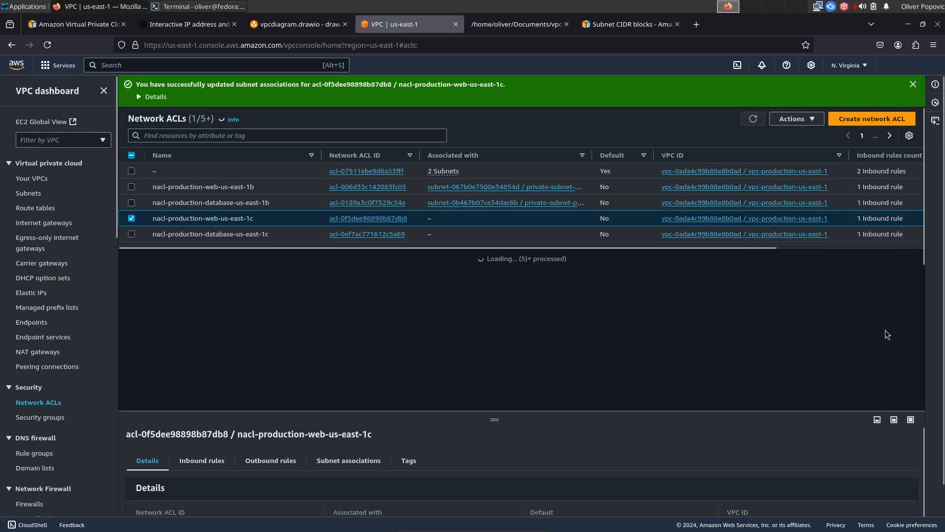
Associate the network ACL nacl-production-database-us-east-1c with the subnet private-subnet-production-database-us-east-1c, and widen the list's Associated with column to show full subnet names.
left_click(131, 218)
left_click(132, 234)
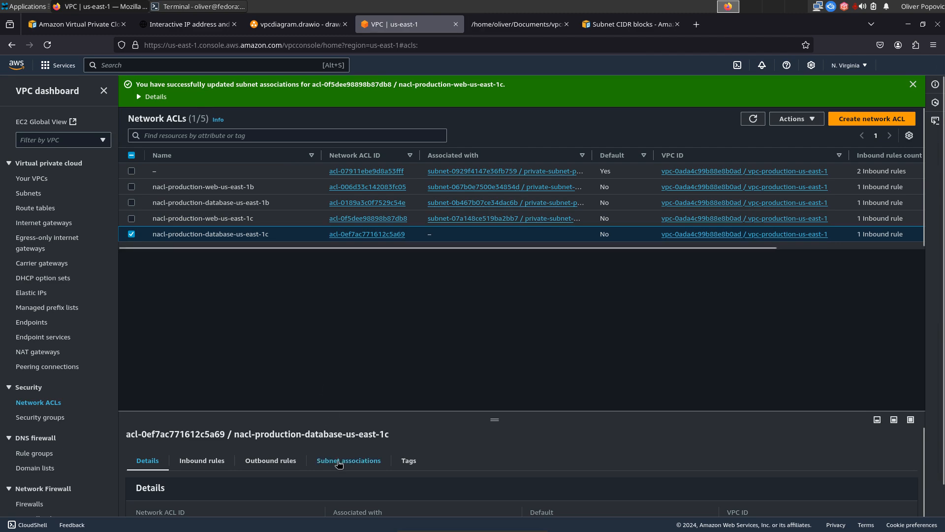
left_click(340, 463)
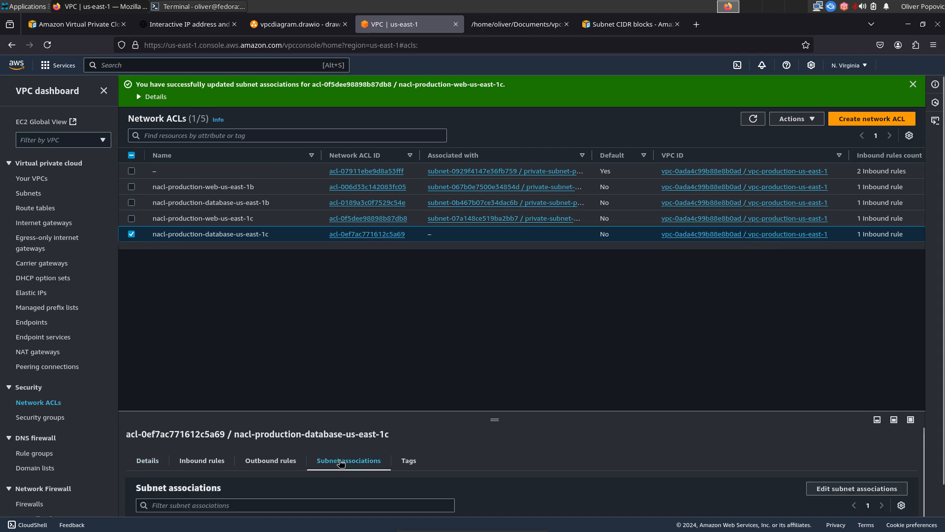
left_click(850, 484)
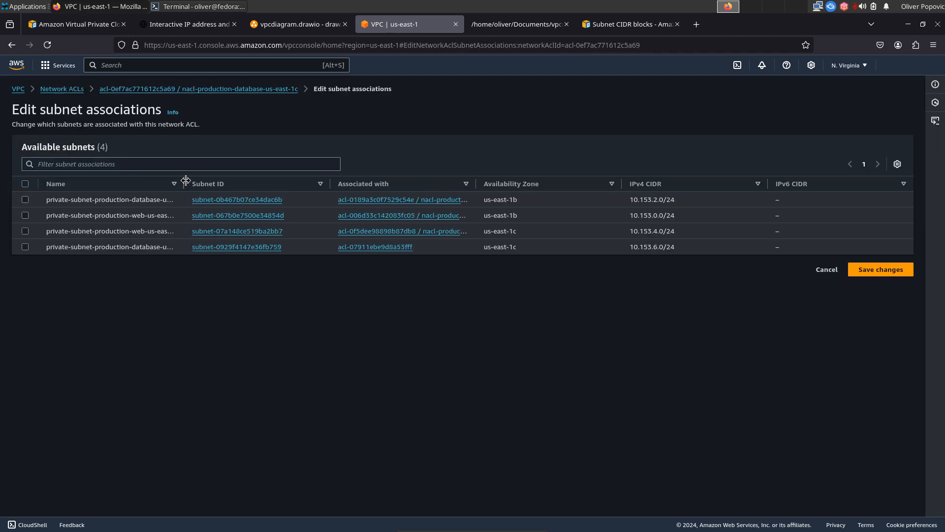
left_click_drag(186, 183, 255, 183)
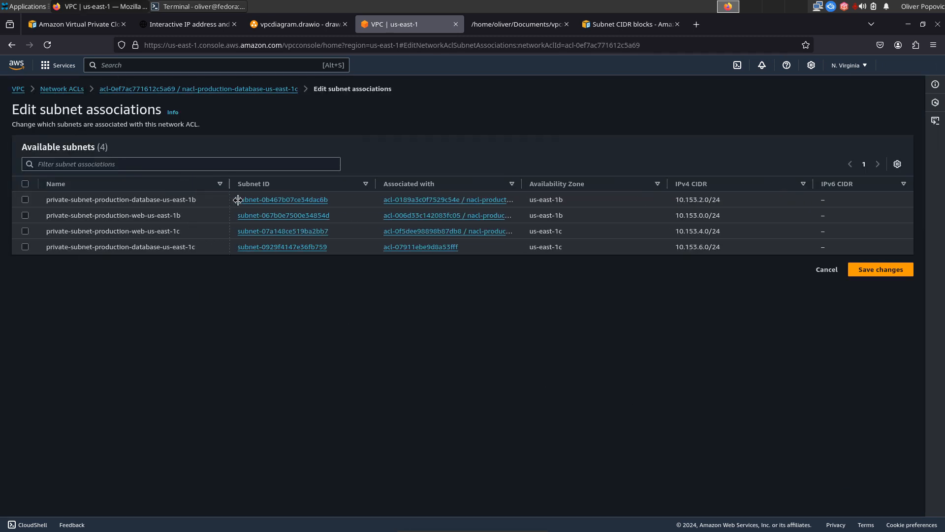
left_click(26, 246)
left_click(880, 337)
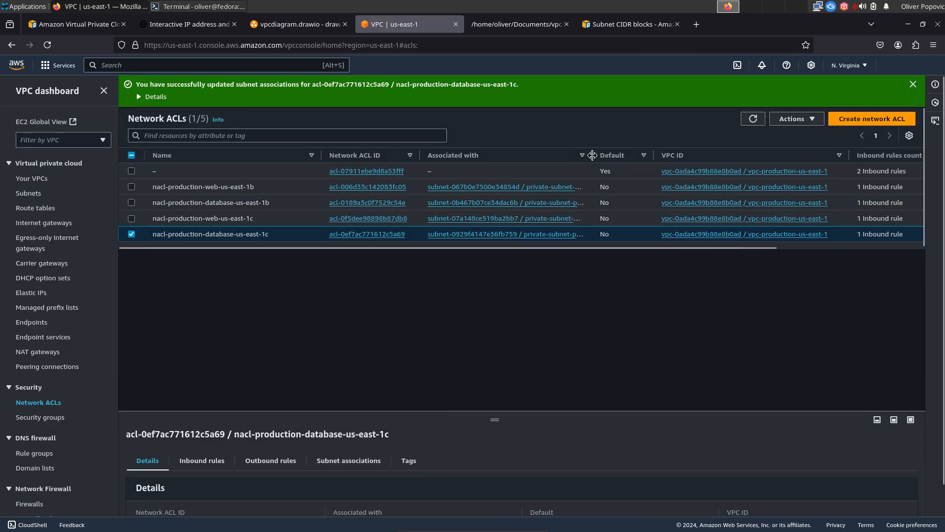
left_click_drag(592, 156, 703, 164)
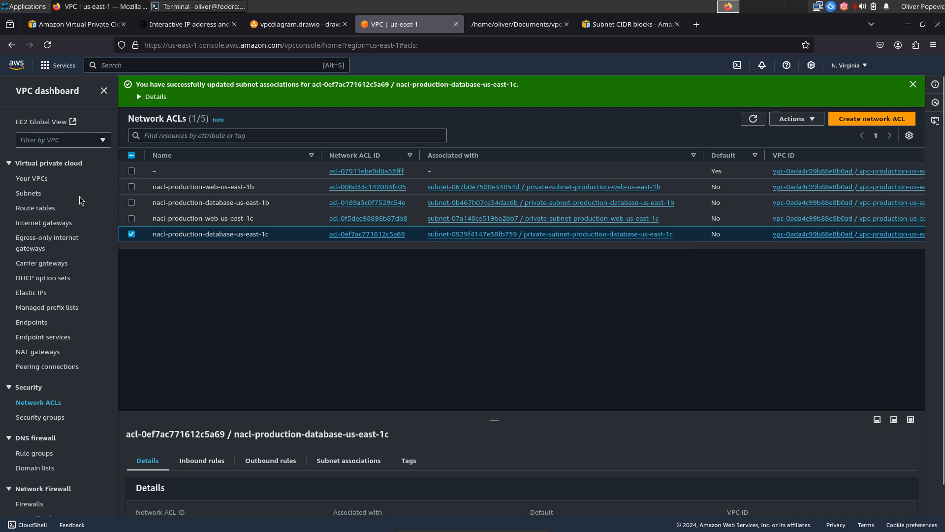
Examine the resource map of vpc-production-us-east-1 in an enlarged pane with the details of its subnets and route tables shown.
left_click(31, 180)
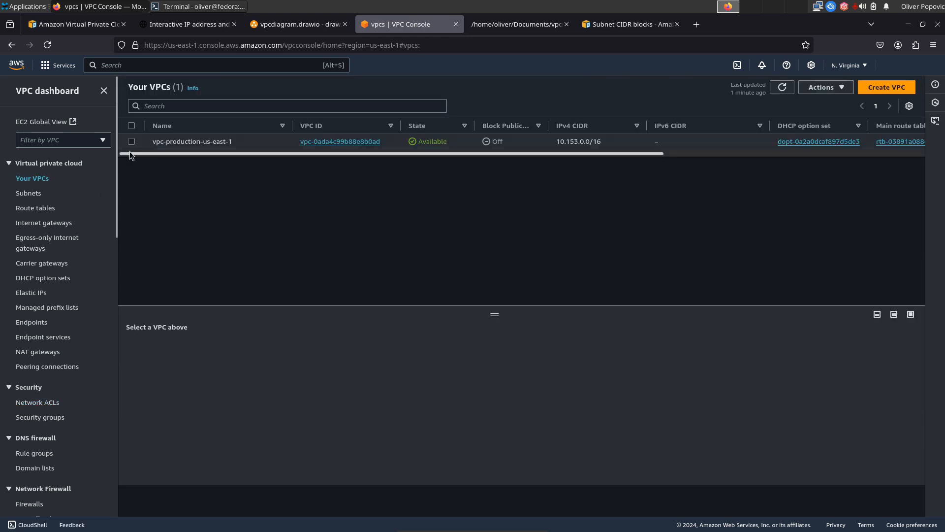
left_click(132, 142)
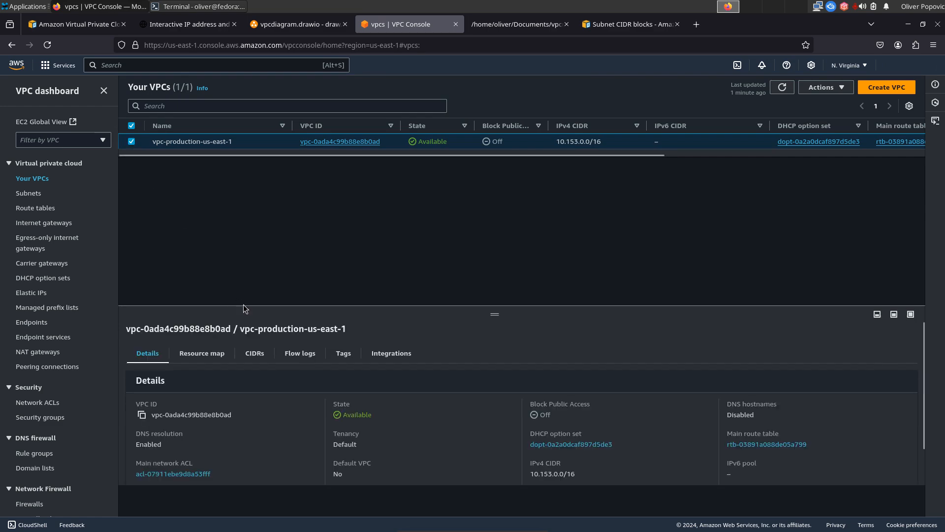
left_click(214, 354)
left_click_drag(495, 313, 497, 194)
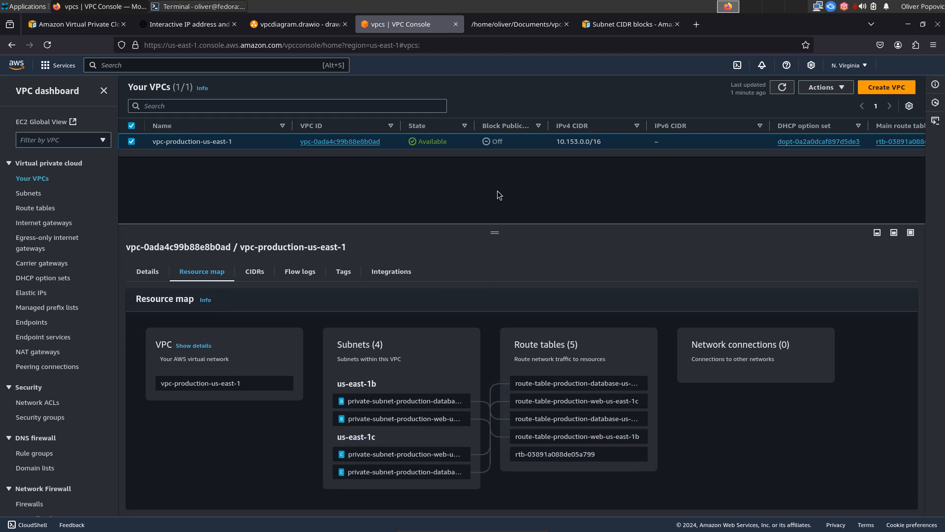
left_click(195, 346)
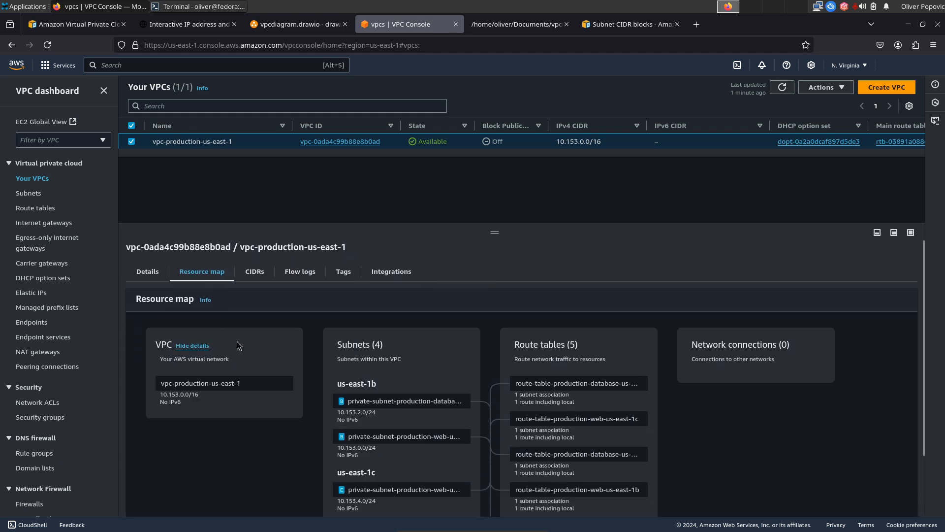
left_click_drag(925, 359, 932, 404)
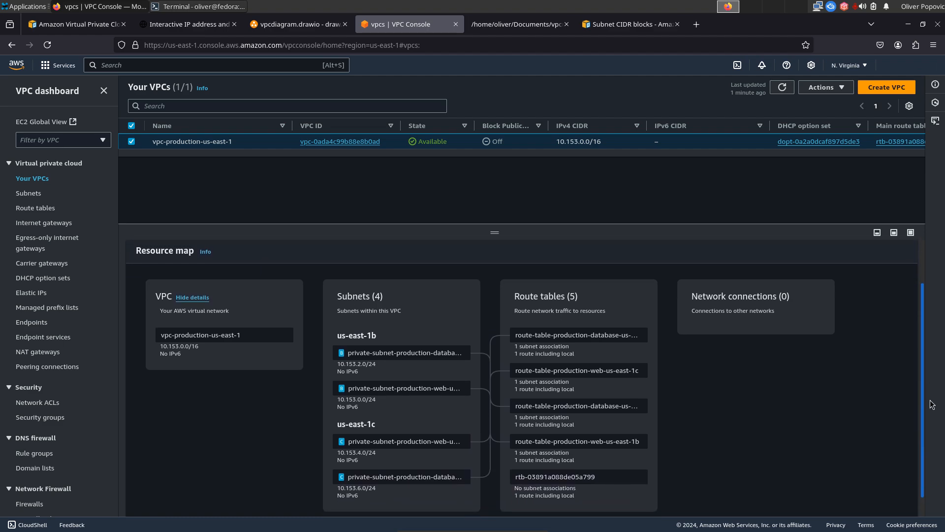